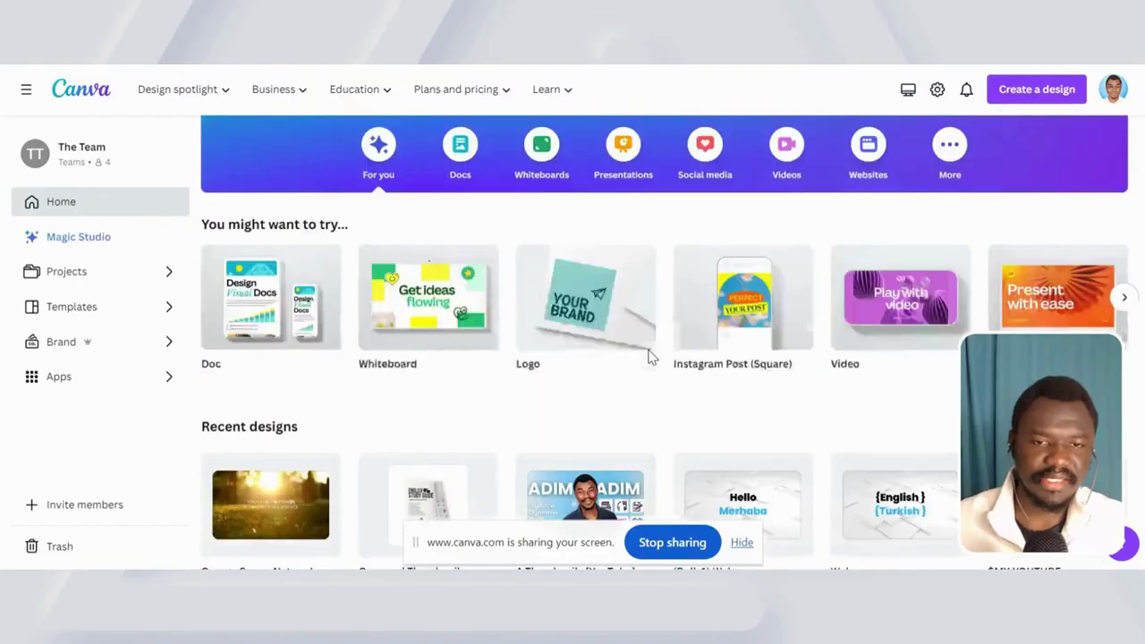
- Look through the suggested design types and recent designs on the home page
scroll(649, 334, "down", 3)
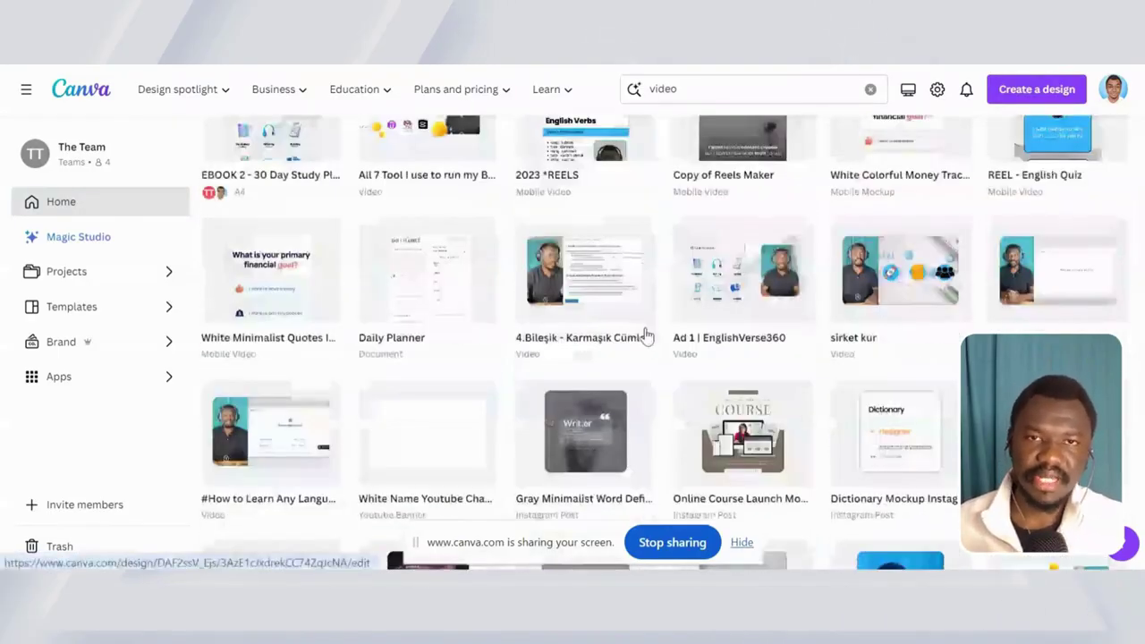
scroll(646, 335, "down", 2)
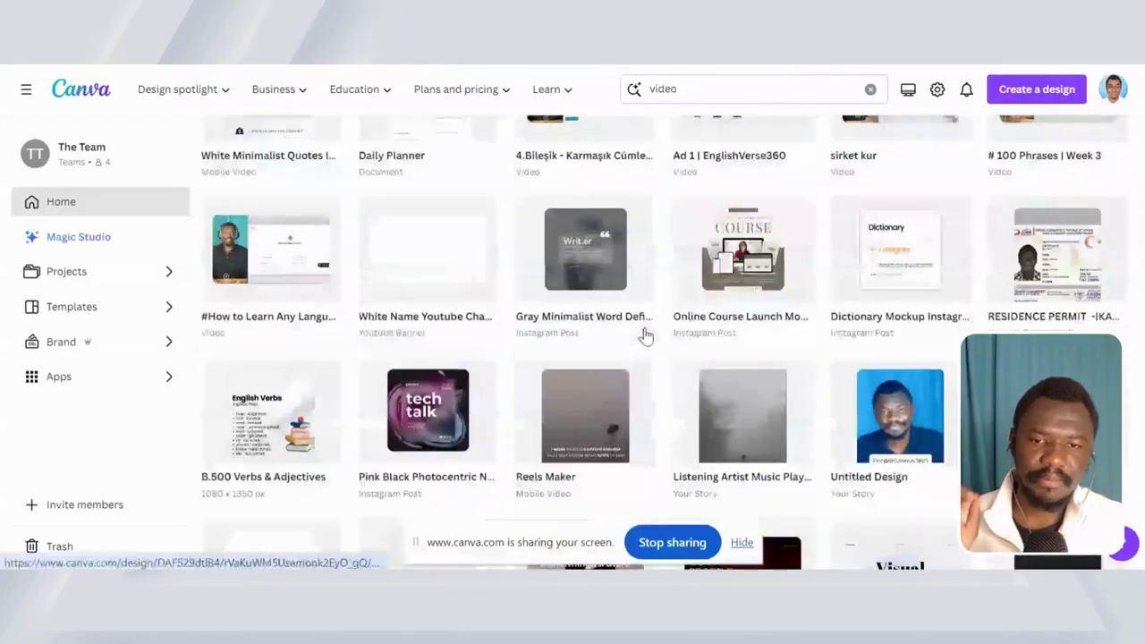
scroll(644, 334, "up", 10)
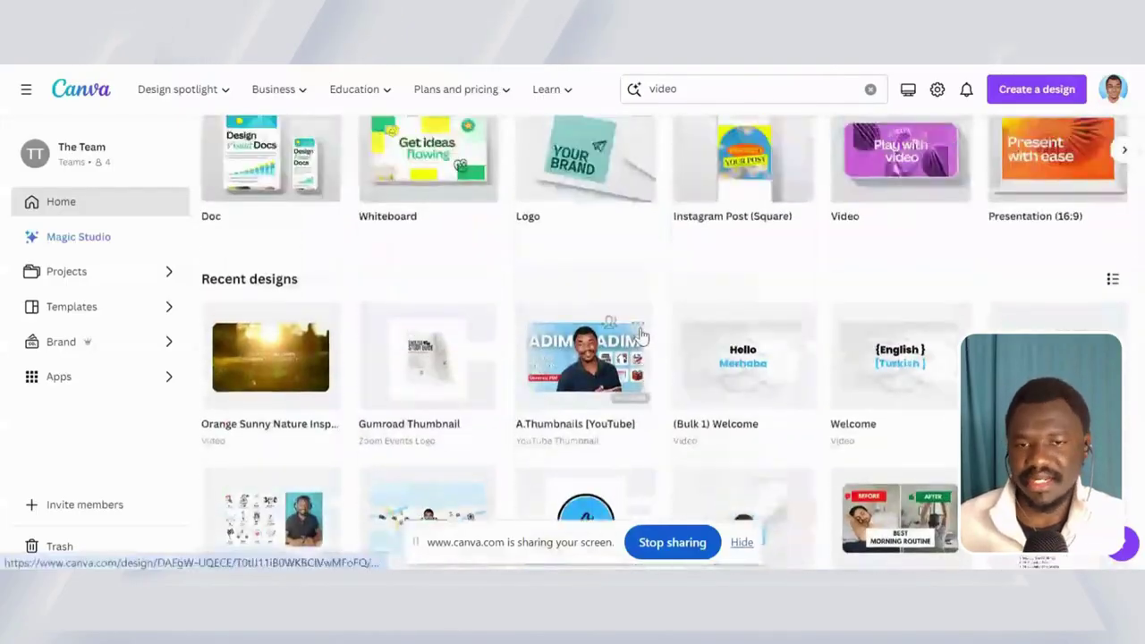
scroll(493, 361, "down", 3)
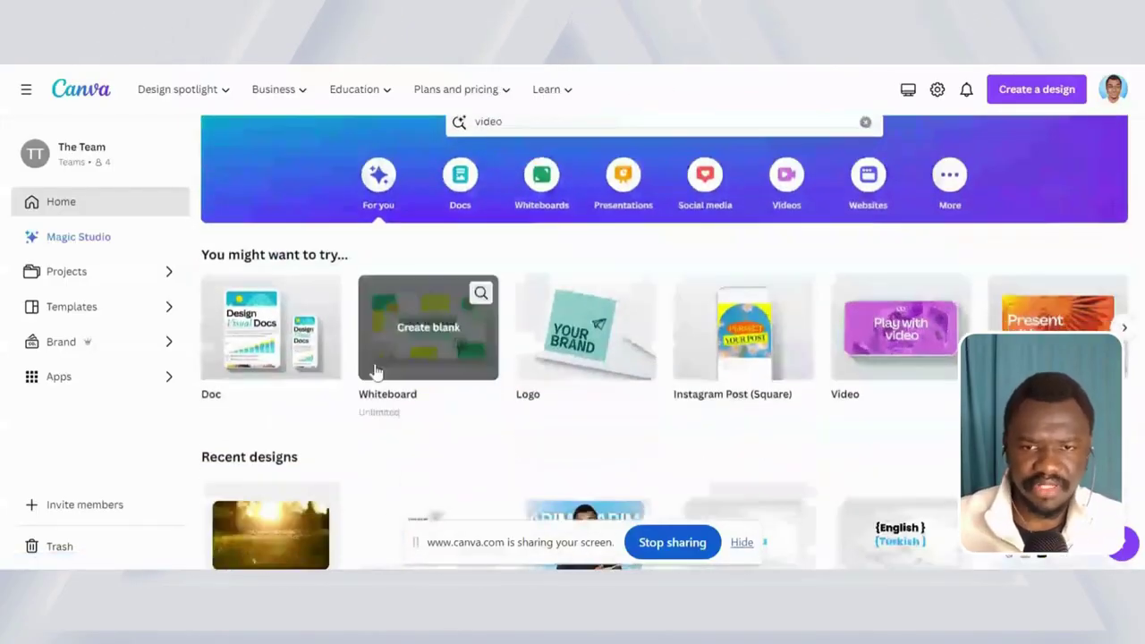
scroll(387, 361, "down", 3)
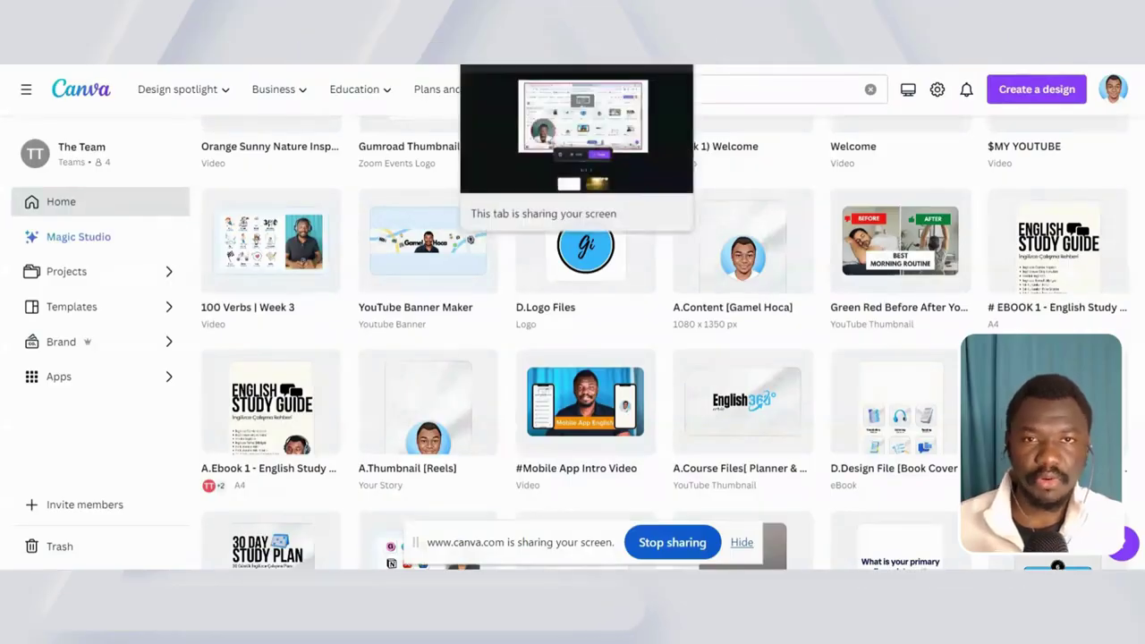
scroll(601, 365, "up", 7)
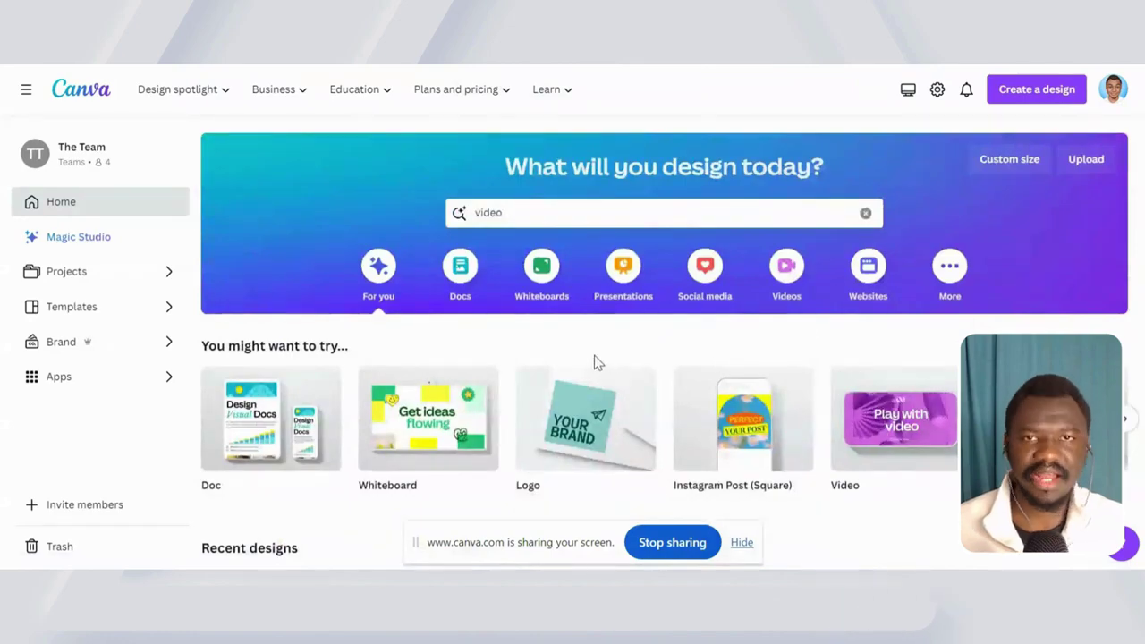
scroll(593, 391, "down", 1)
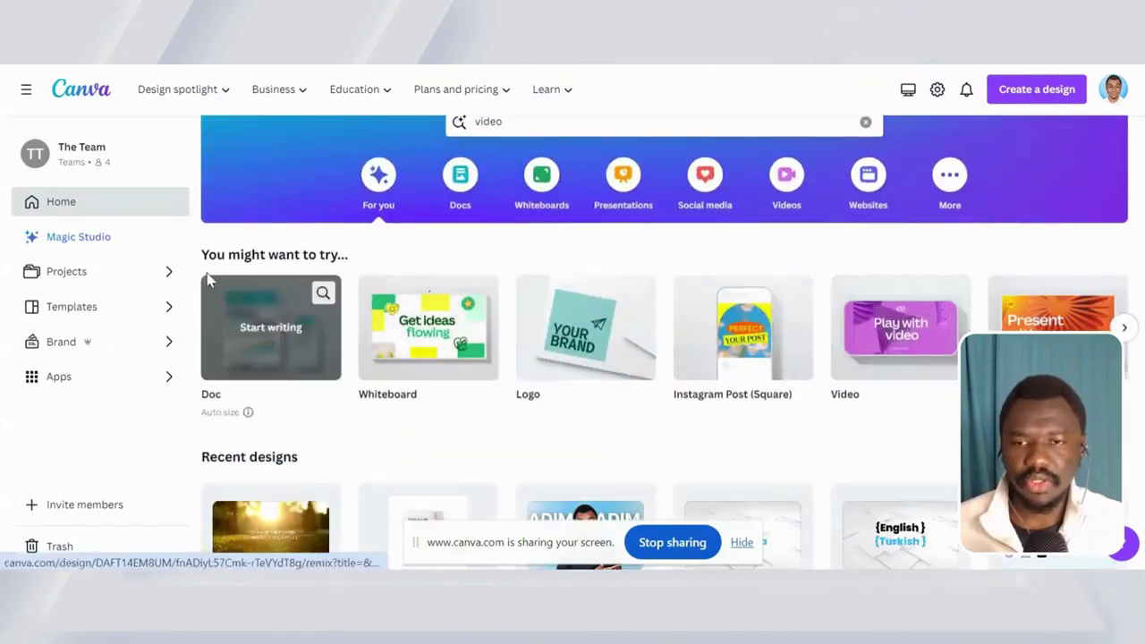
- Replace the home page search term with "logo" and open the Logo template category
scroll(338, 266, "up", 1)
left_click(556, 214)
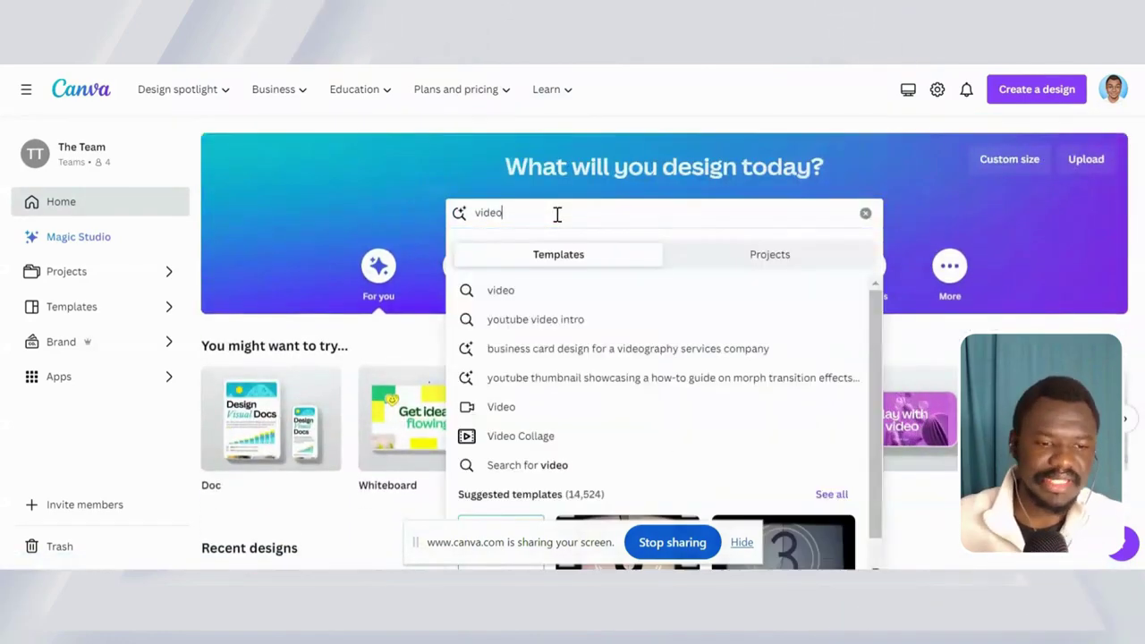
type("video")
key("BackSpace")
key("BackSpace")
key("BackSpace")
key("BackSpace")
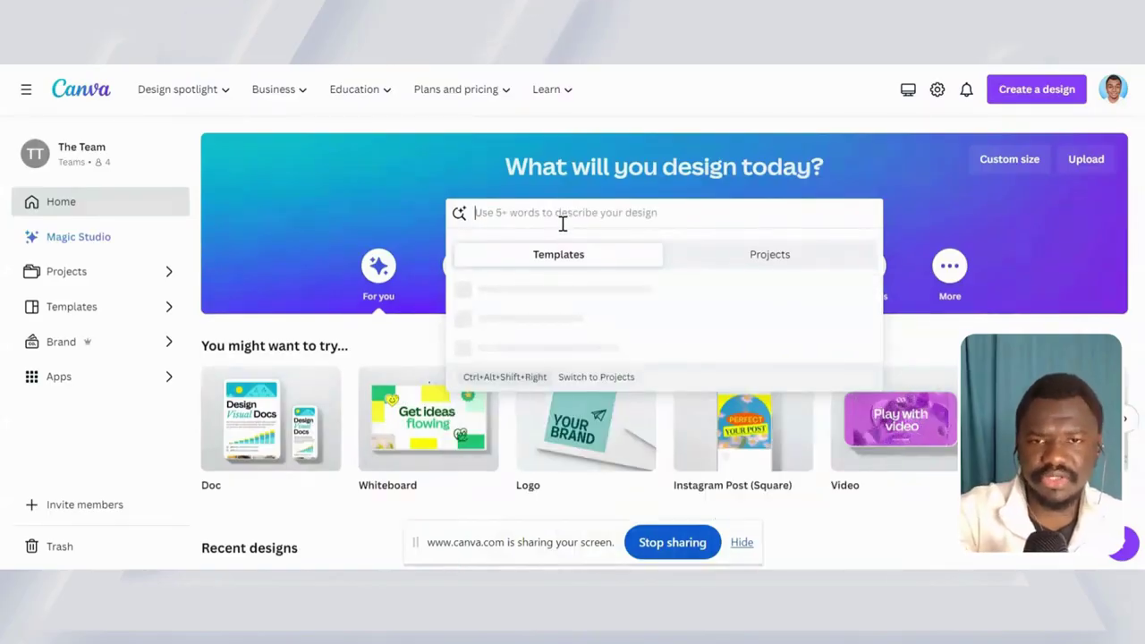
type("logo")
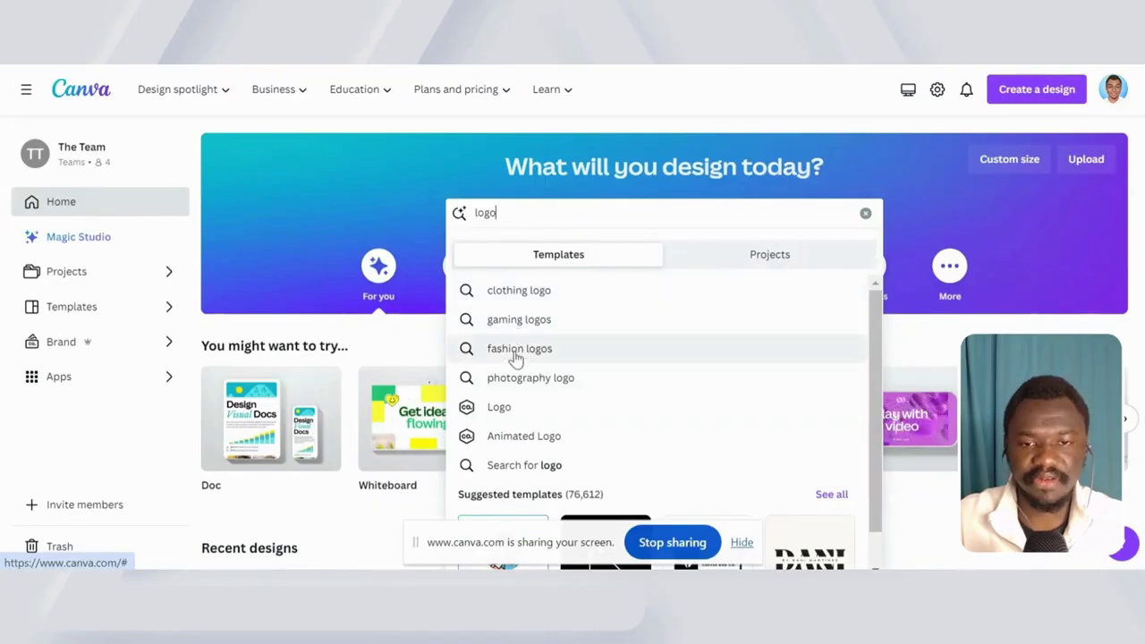
left_click(496, 407)
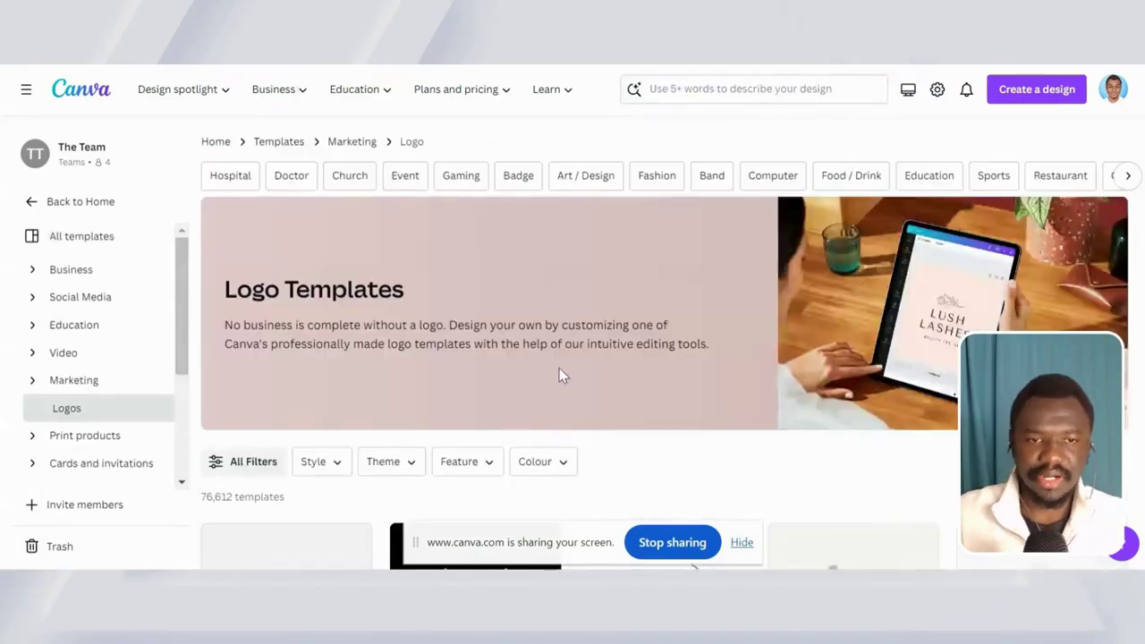
- Browse the logo templates and open the black and white "coconut." cosmetics template for customising
scroll(559, 367, "down", 7)
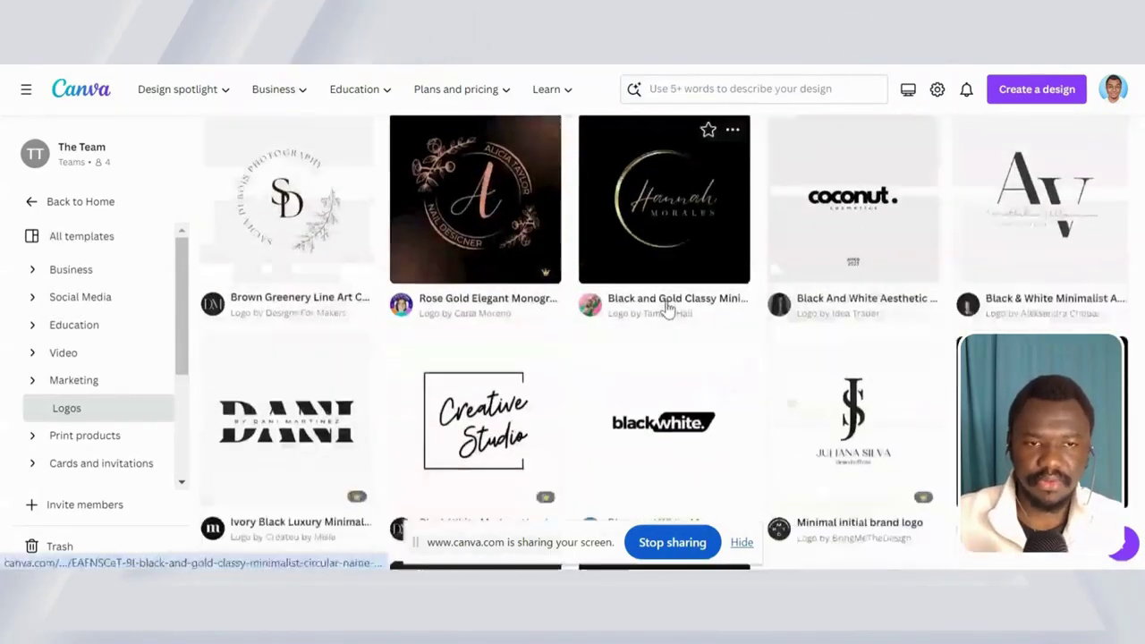
scroll(667, 308, "down", 2)
scroll(689, 325, "up", 4)
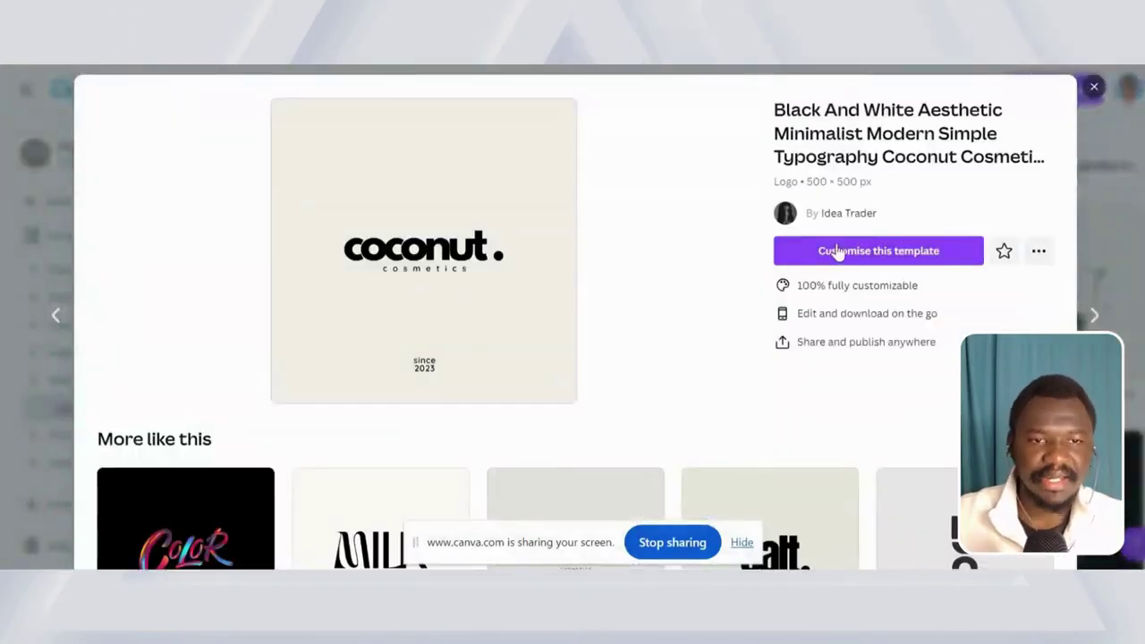
left_click(839, 251)
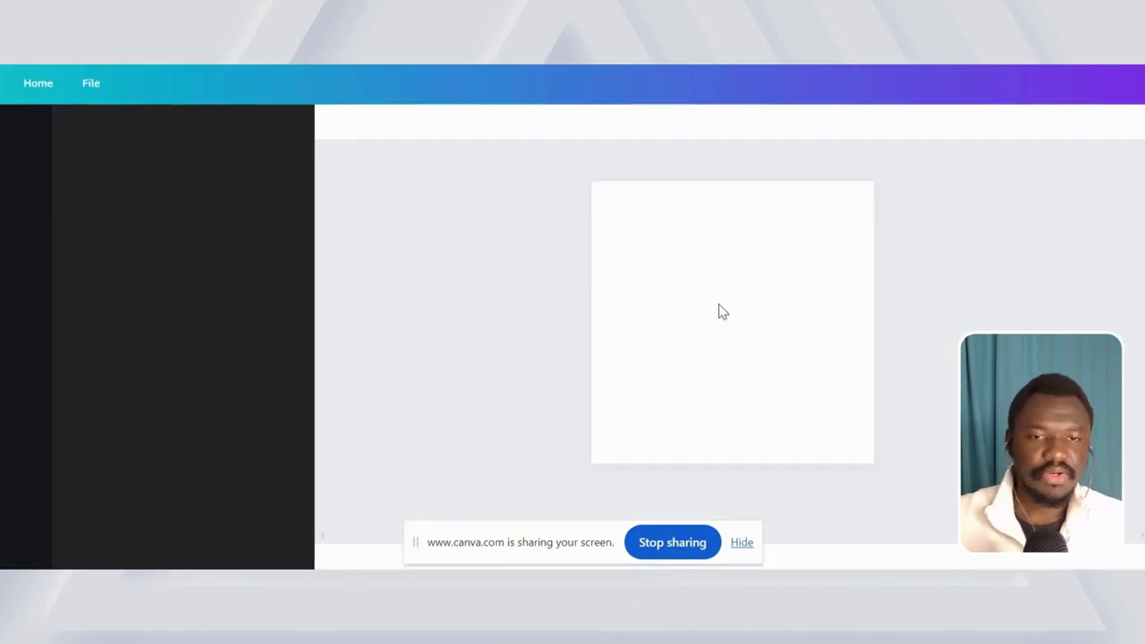
- Open the logo's "coconut." title text for editing and decline opening the design in the Canva app
left_click(715, 333)
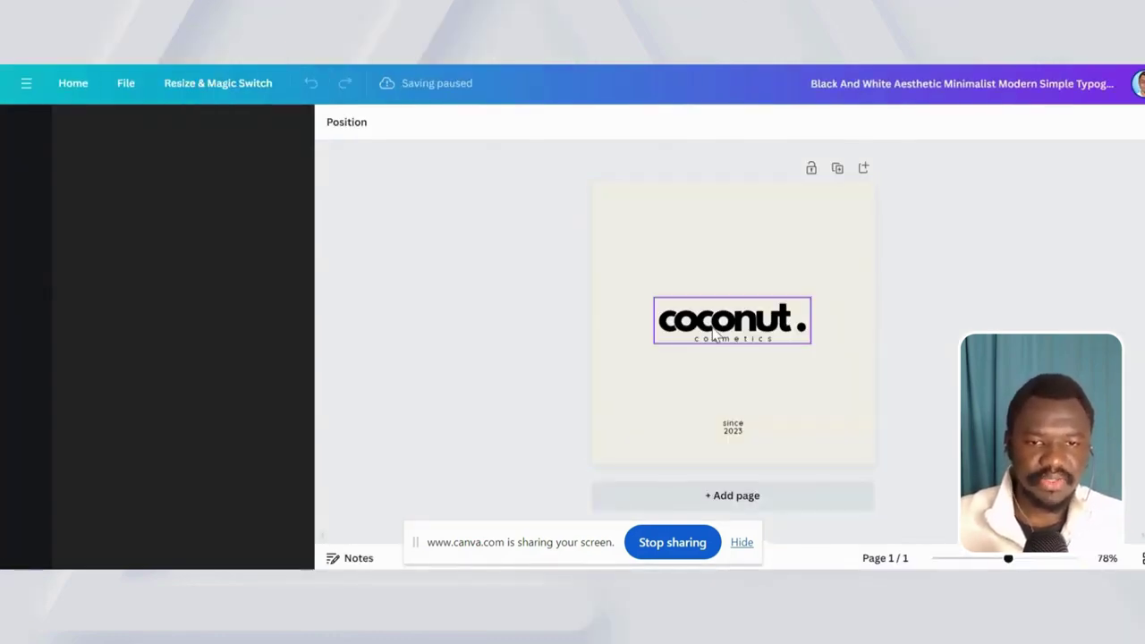
double_click(715, 331)
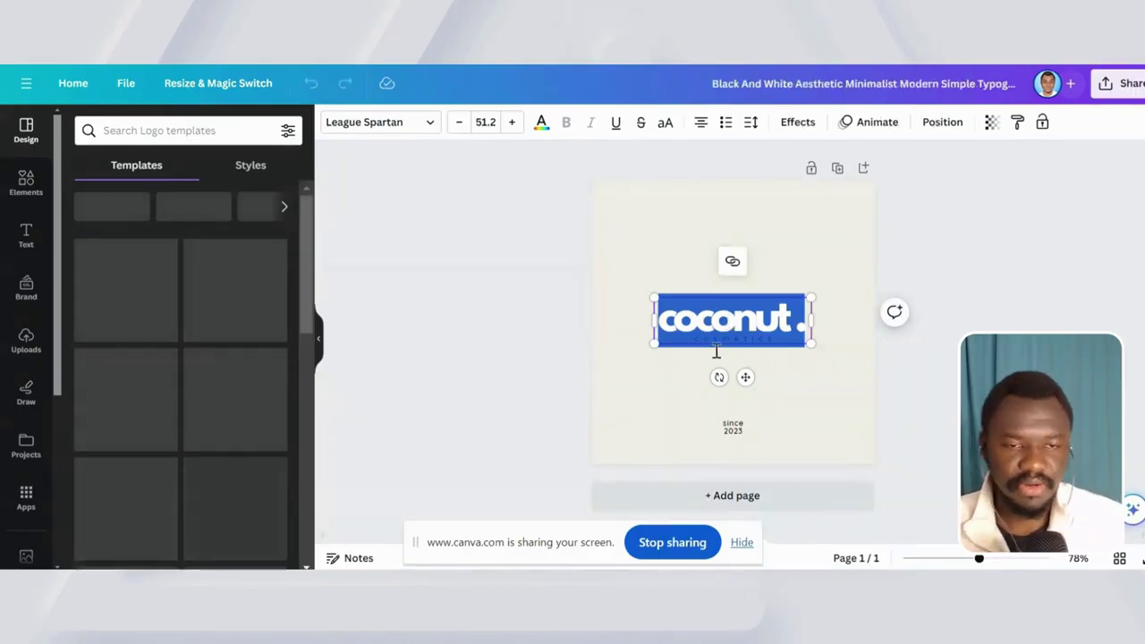
left_click(779, 333)
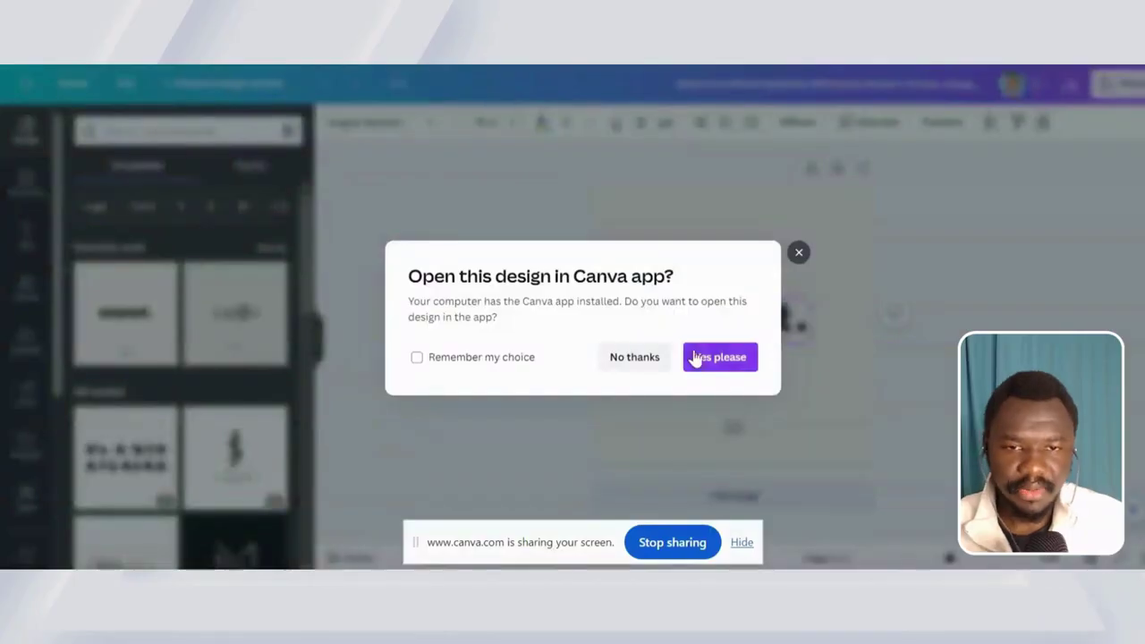
left_click(667, 358)
- Replace the word "coconut" with "gamelionx" in the logo title, keeping the period, and widen its text box to fit one line
left_click(790, 315)
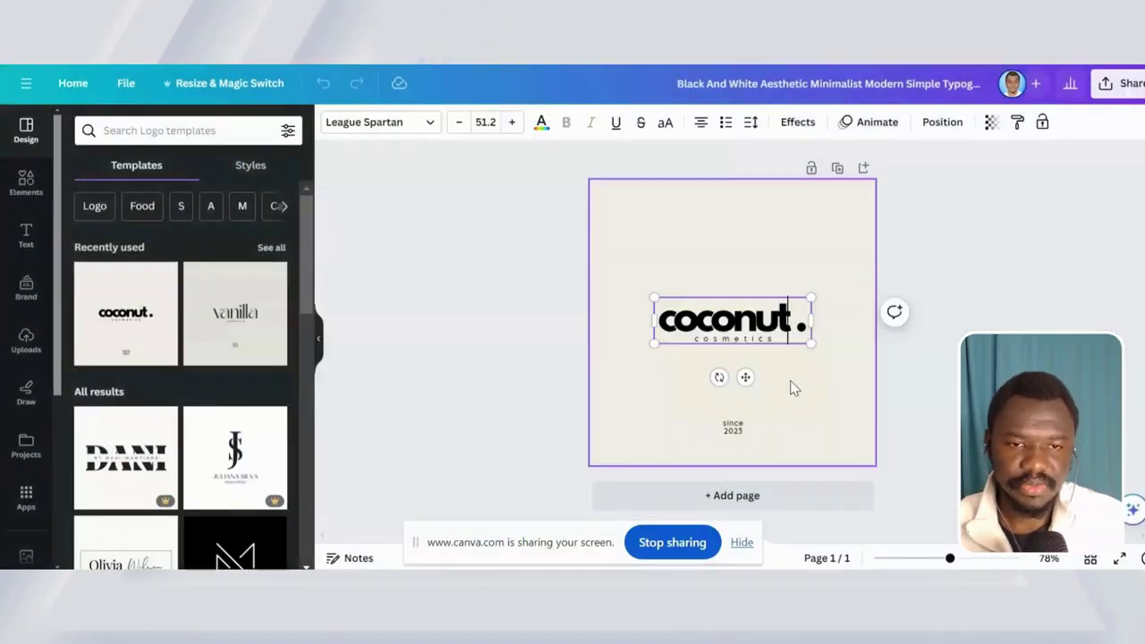
key("BackSpace")
key("BackSpace")
key("BackSpace")
key("BackSpace")
key("BackSpace")
key("BackSpace")
key("BackSpace")
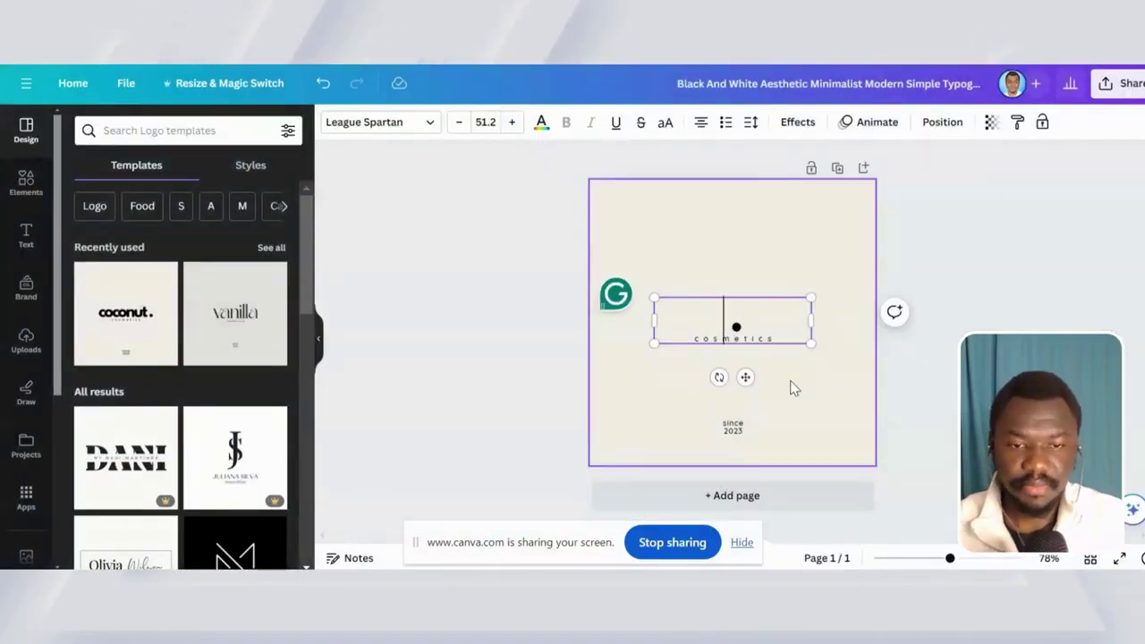
type("gamelion ")
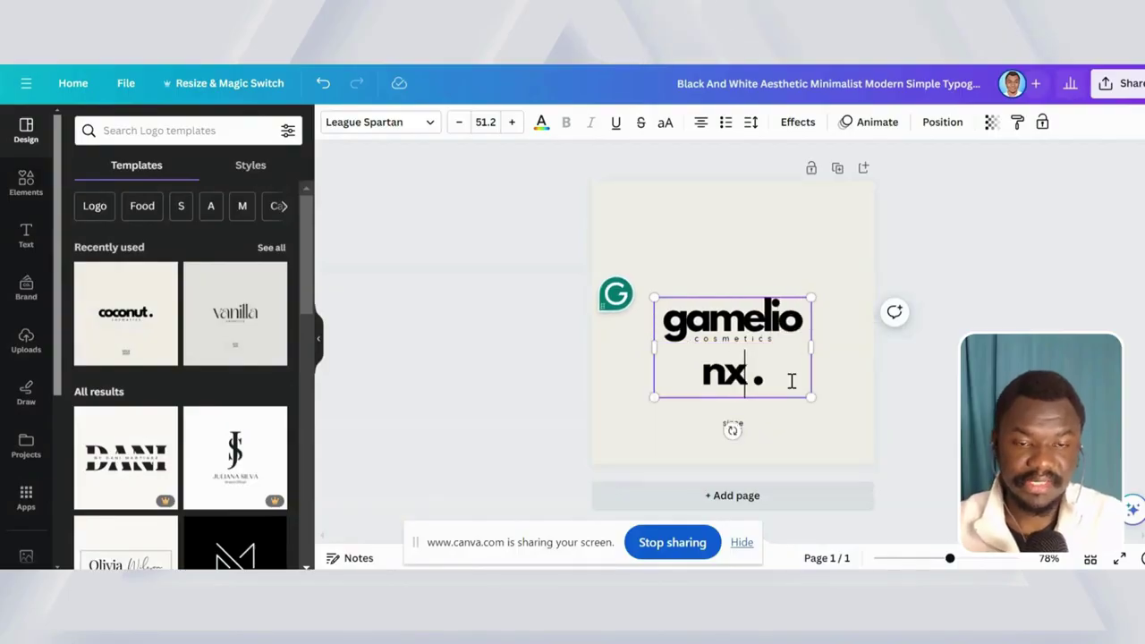
type("x")
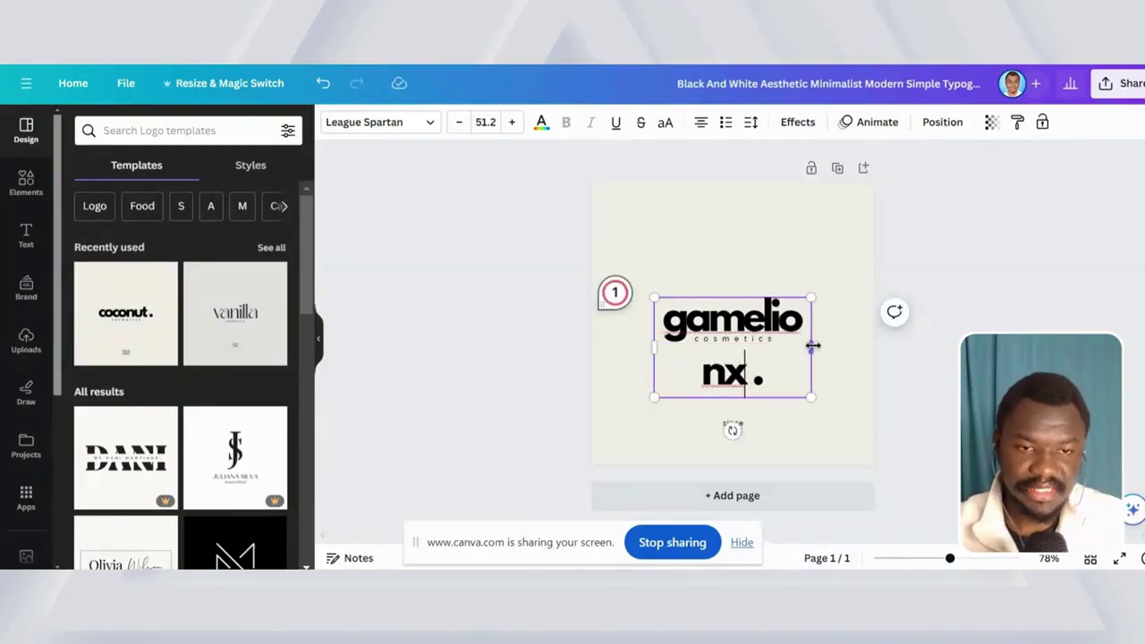
left_click_drag(811, 347, 799, 321)
left_click(769, 376)
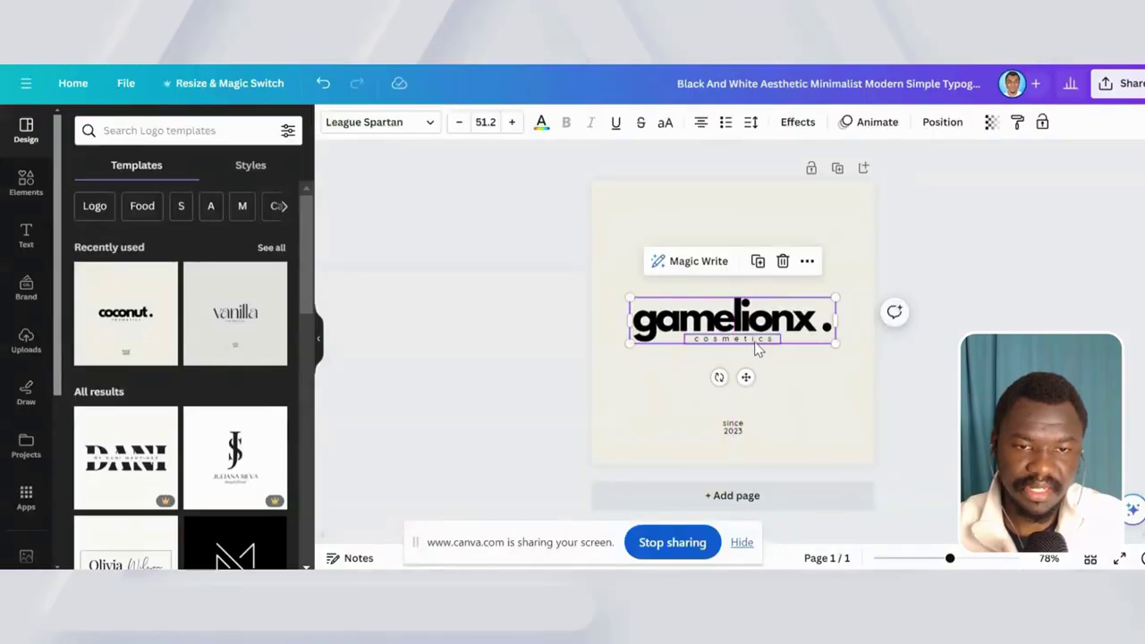
- Change the "cosmetics" subtitle to "the black lion" and widen its text box so it fits on one line
left_click(756, 347)
double_click(739, 343)
type("the")
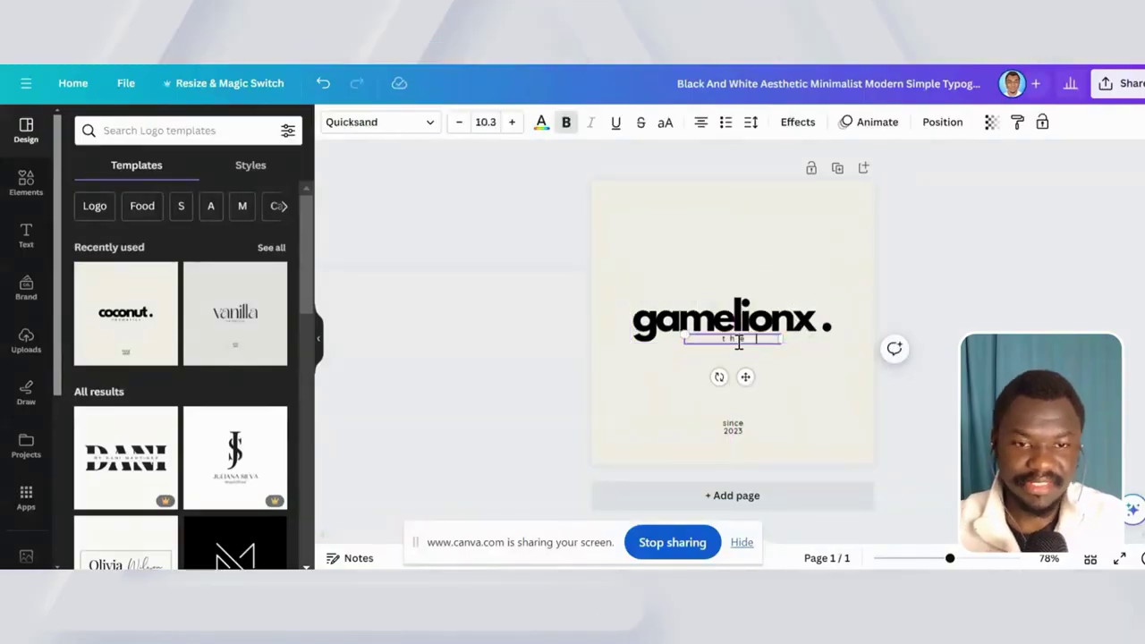
type(" black lion")
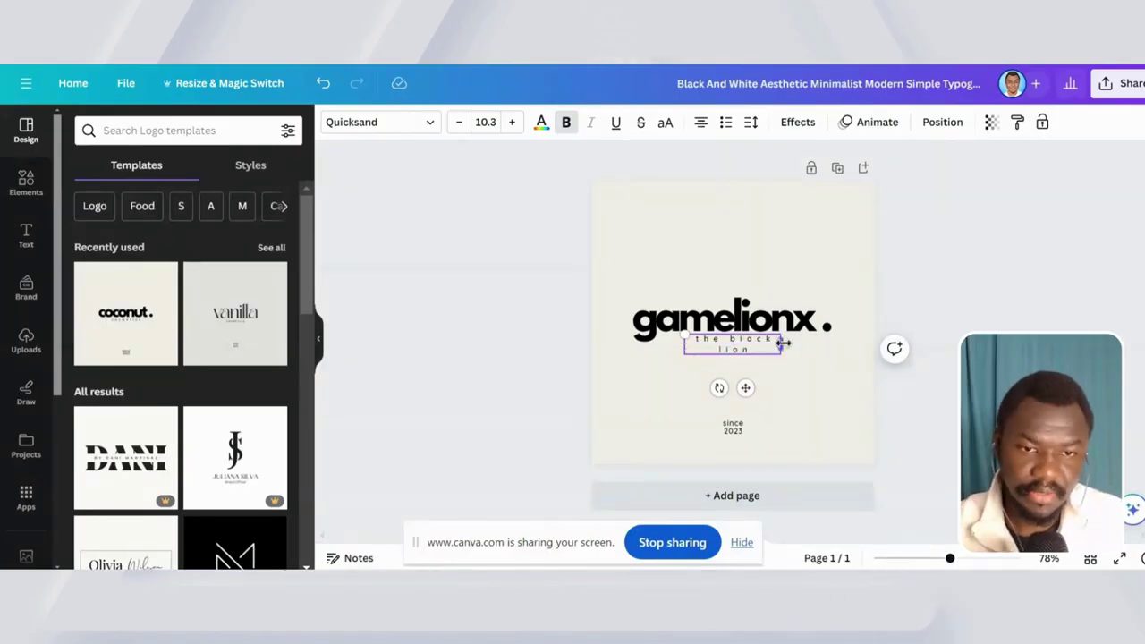
left_click_drag(781, 343, 811, 337)
left_click(817, 366)
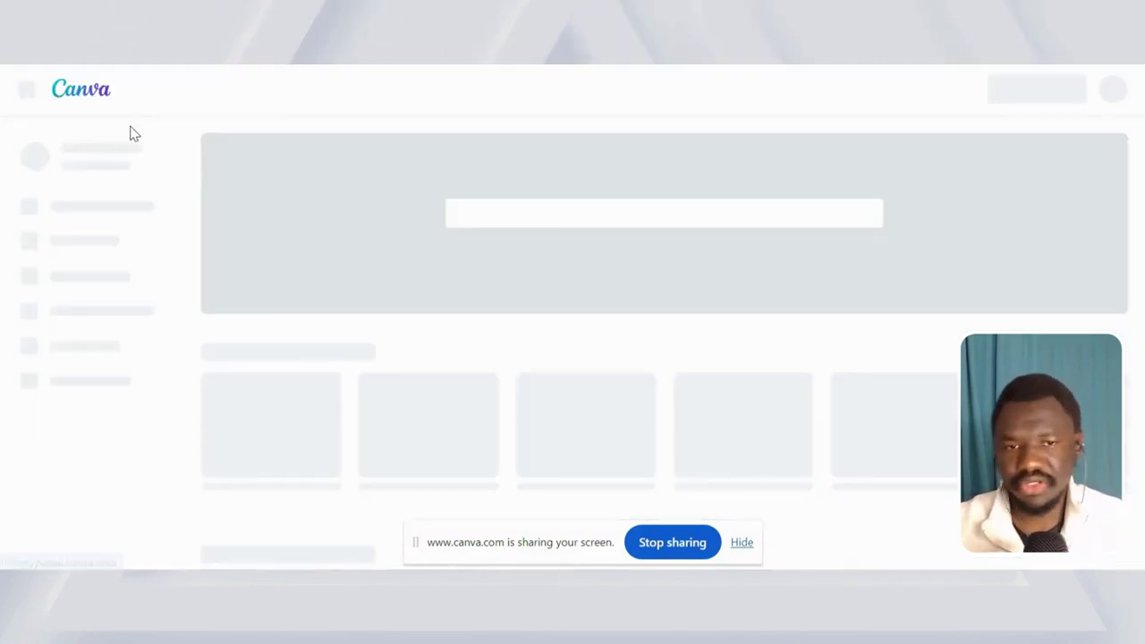
- Look through the suggested blank design types on the home page, paging forward through the whole row
mouse_move(542, 370)
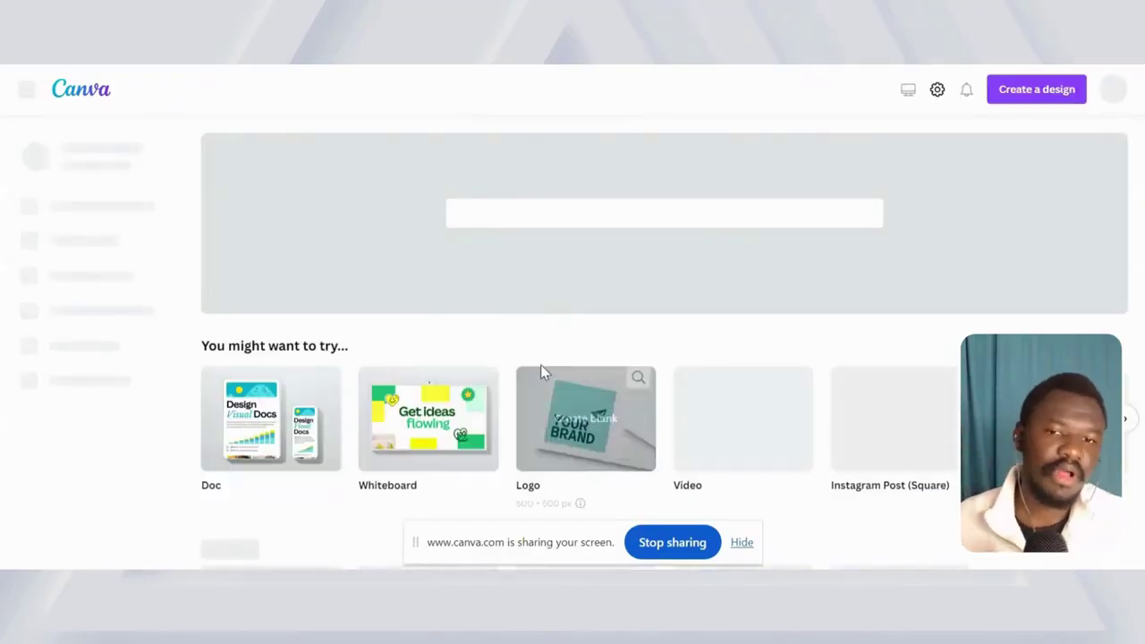
scroll(562, 381, "down", 3)
scroll(527, 332, "up", 3)
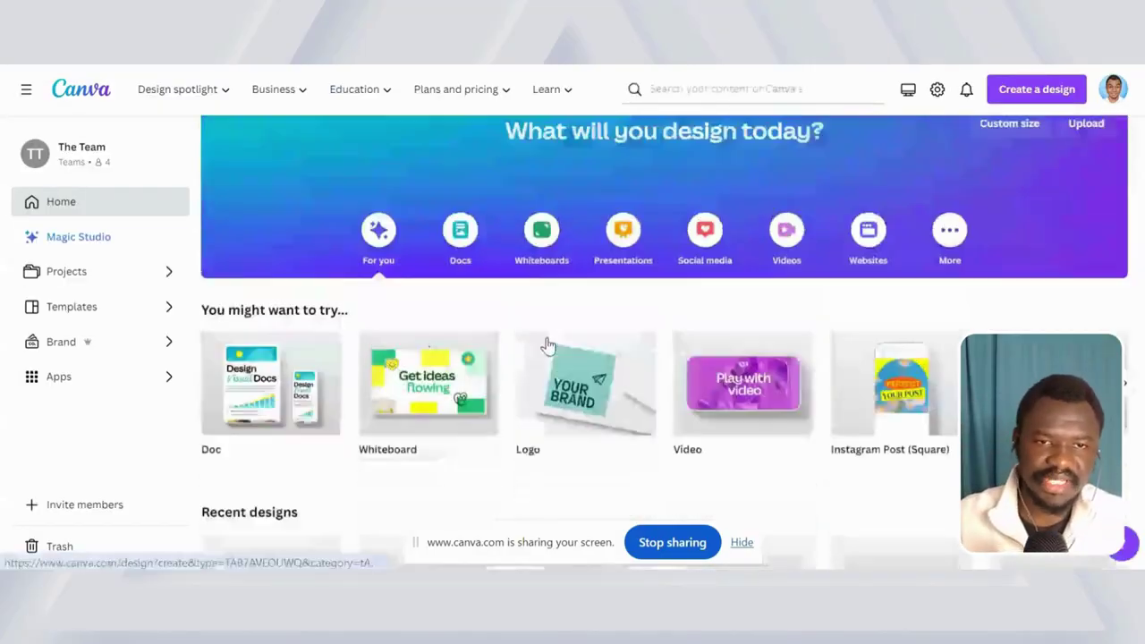
scroll(653, 358, "down", 1)
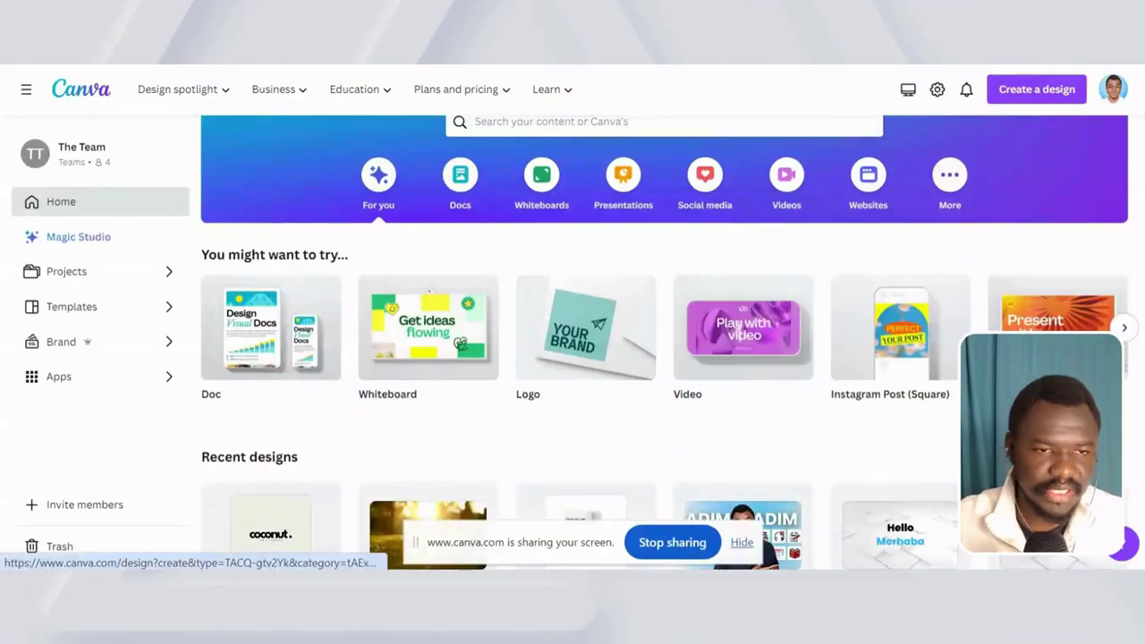
left_click(1125, 328)
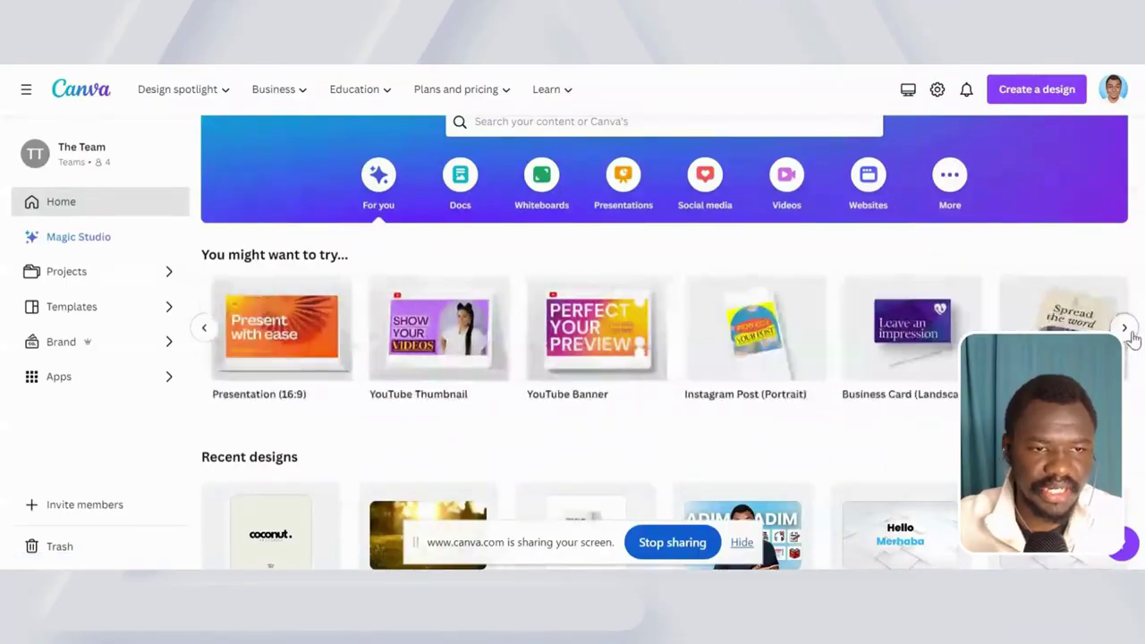
left_click(1124, 328)
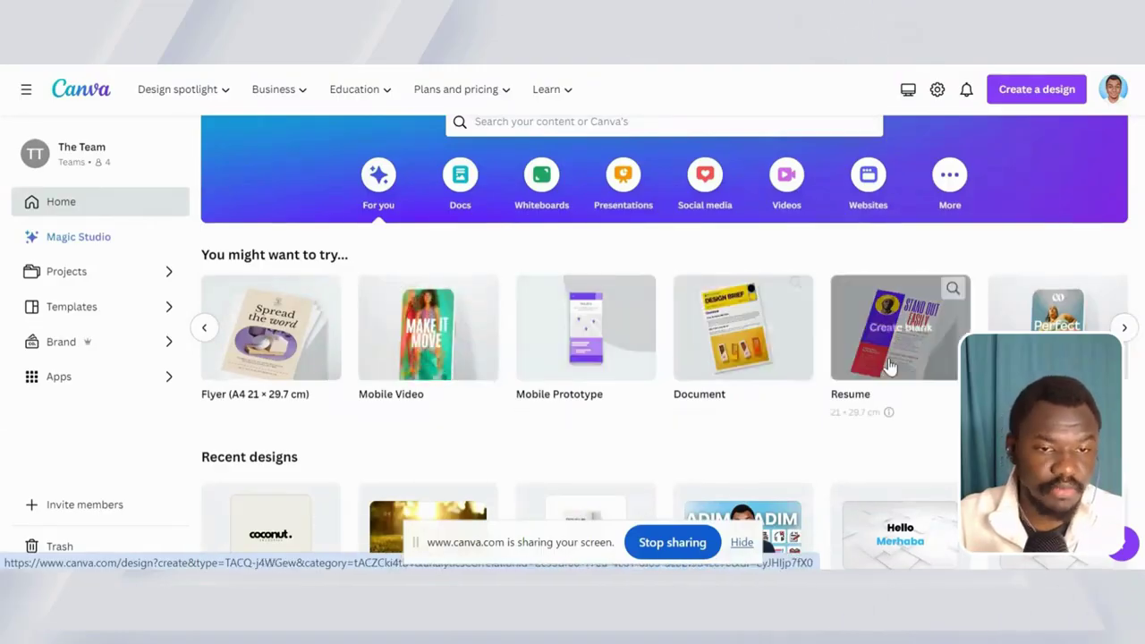
left_click(1125, 328)
scroll(747, 295, "up", 1)
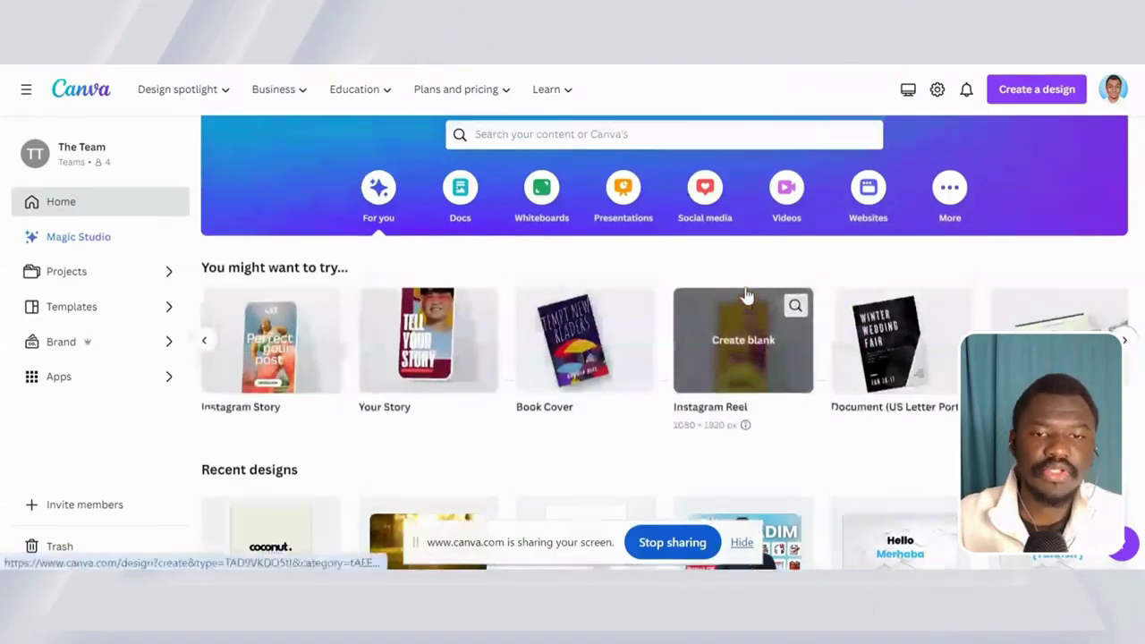
scroll(892, 328, "up", 1)
scroll(895, 338, "down", 2)
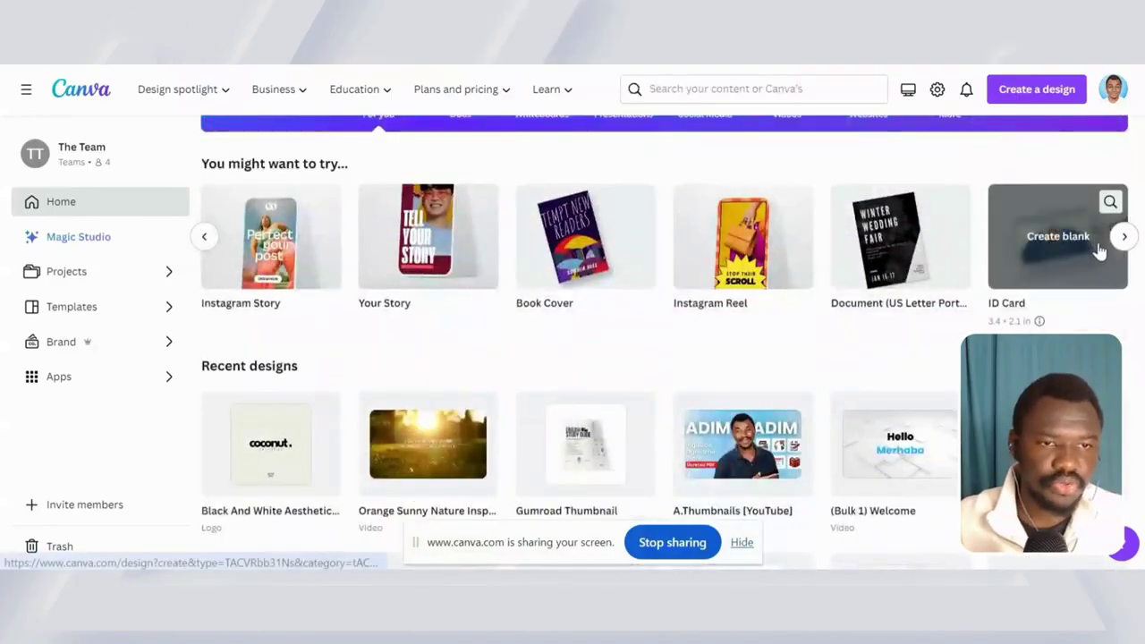
scroll(886, 269, "up", 2)
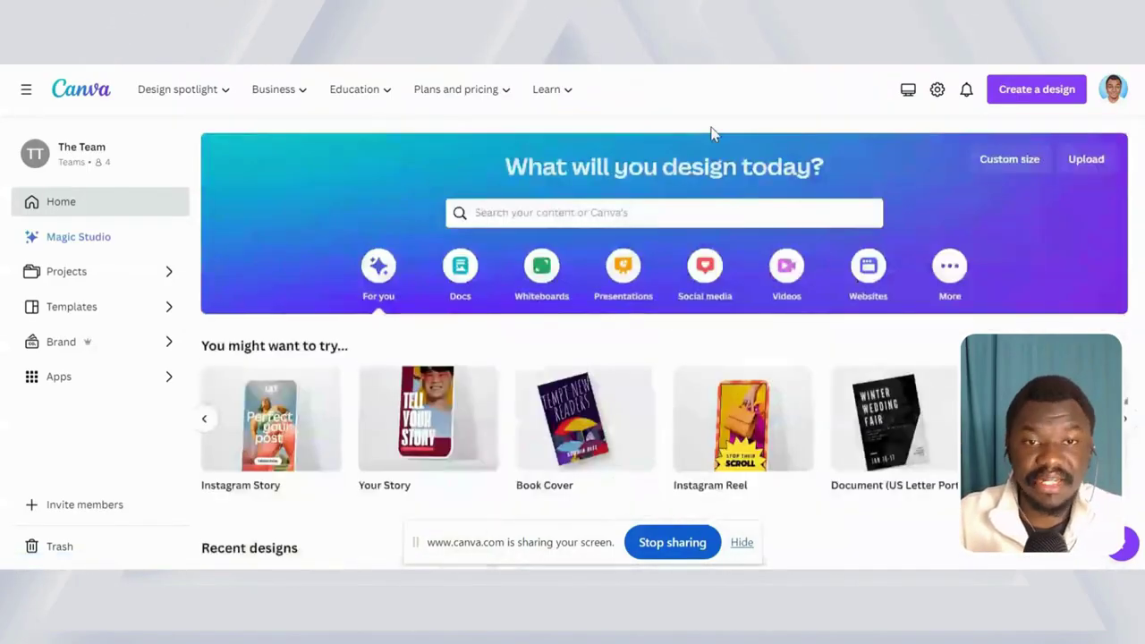
- Search the templates for "youtube banner" and choose the suggested search "youtube channel banner"
left_click(578, 214)
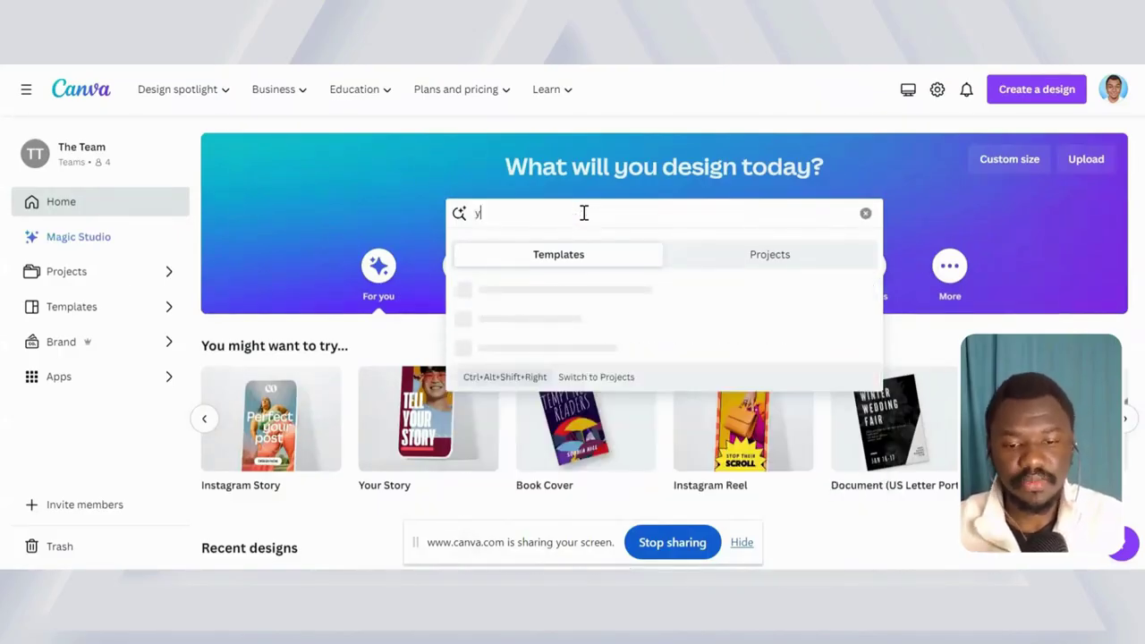
type("yut")
key("BackSpace")
key("BackSpace")
type("outube banner")
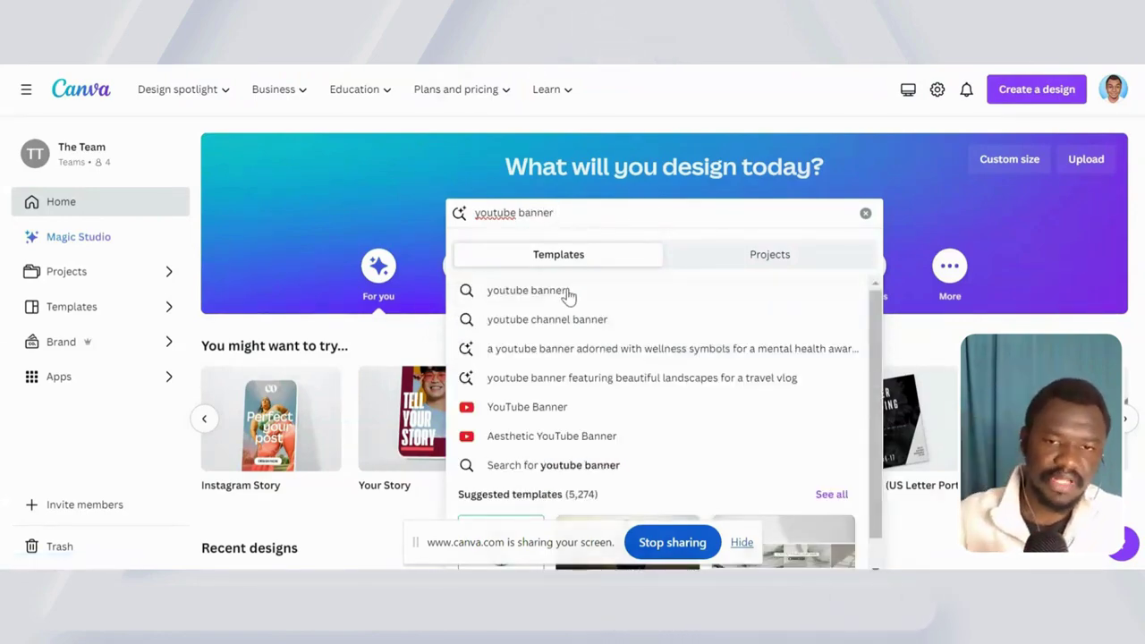
left_click(501, 319)
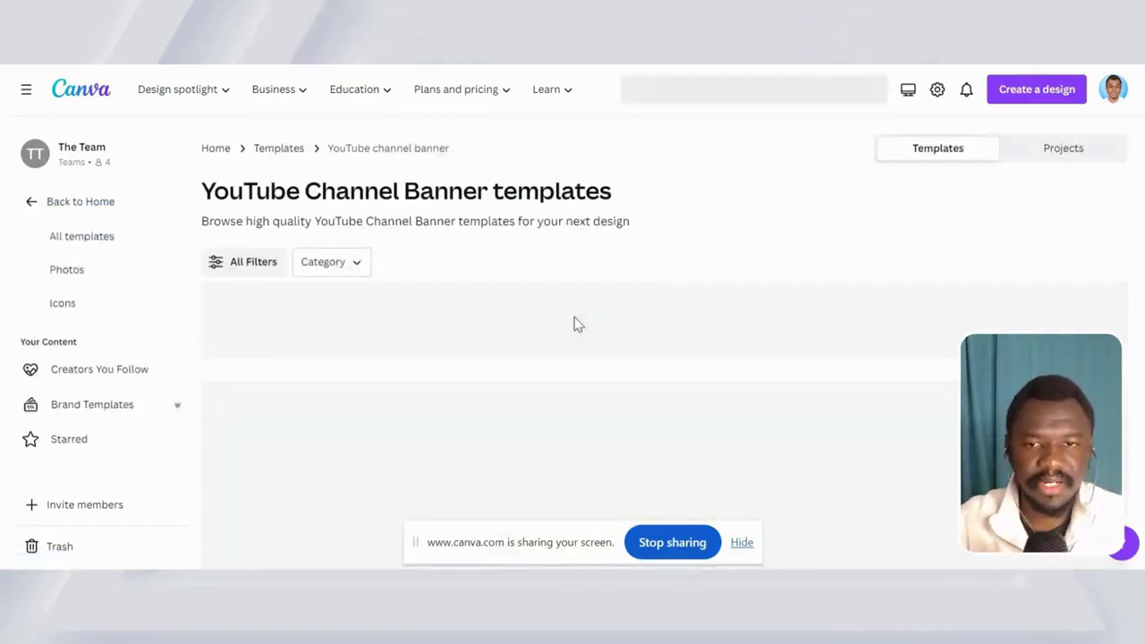
- Browse the banner templates and open "Beige Gray Clean Aesthetic Photo Collage YouTube Banner" for customising
scroll(581, 327, "down", 1)
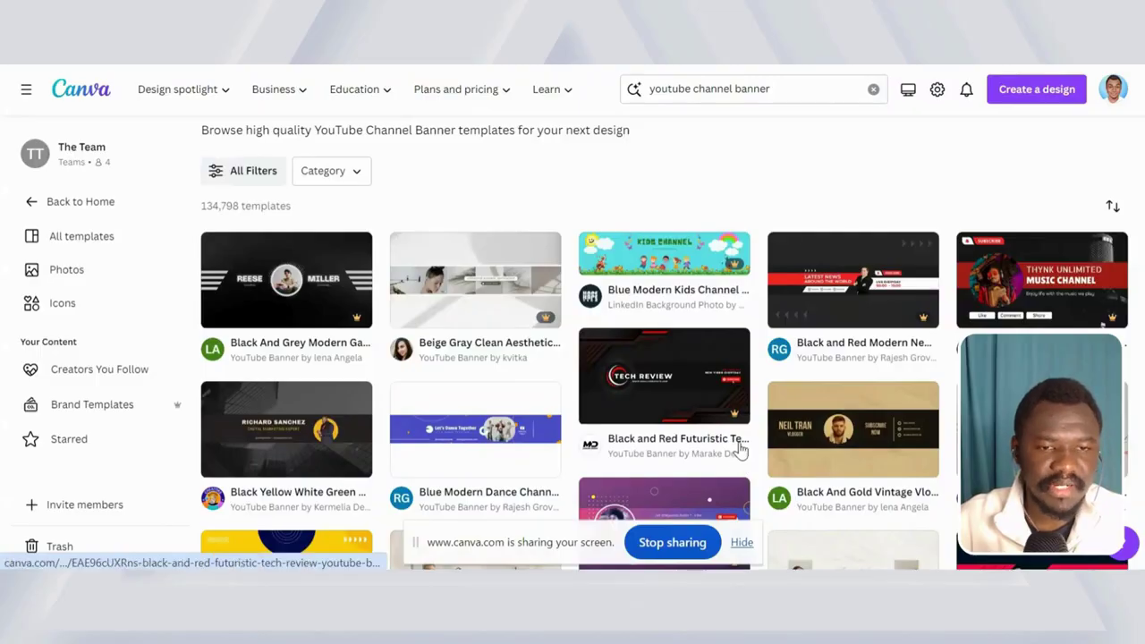
scroll(741, 450, "down", 1)
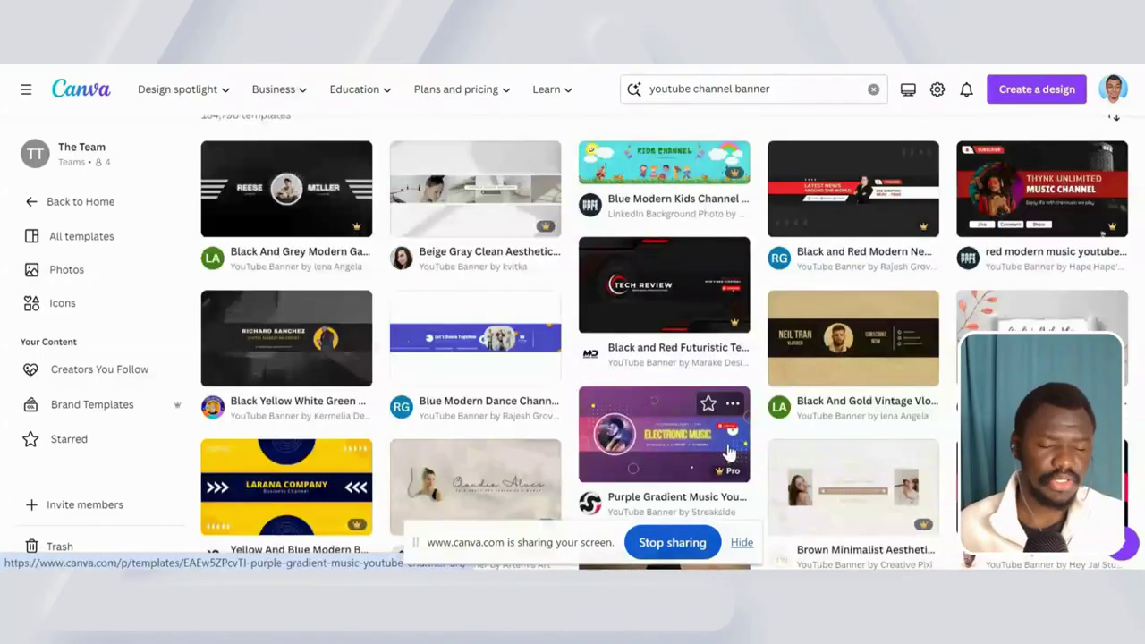
scroll(673, 442, "down", 5)
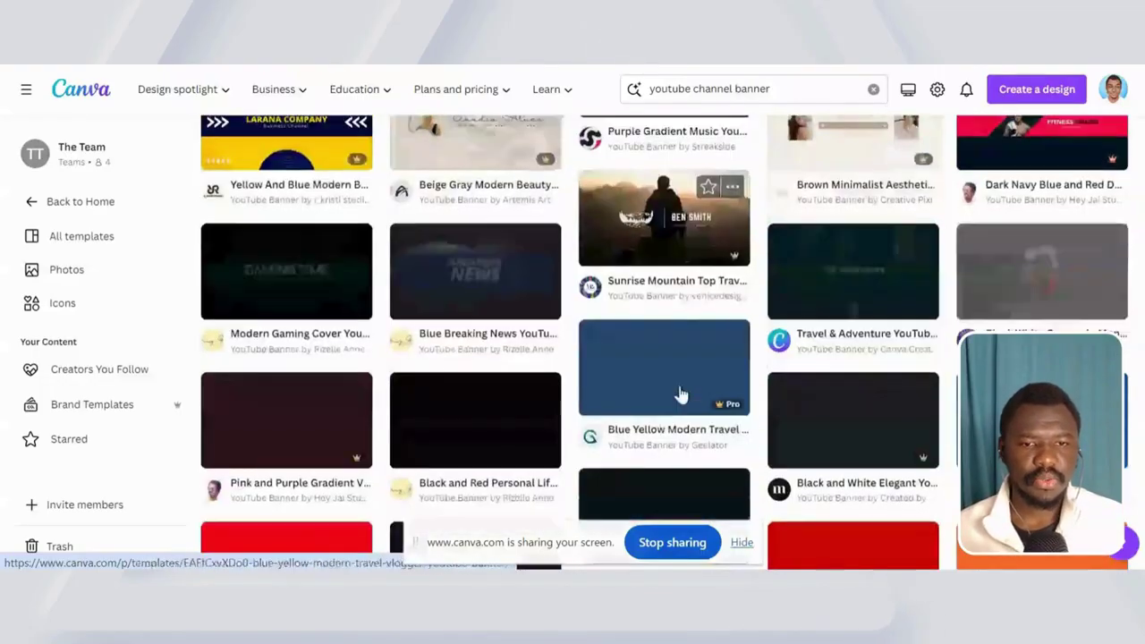
scroll(680, 396, "up", 6)
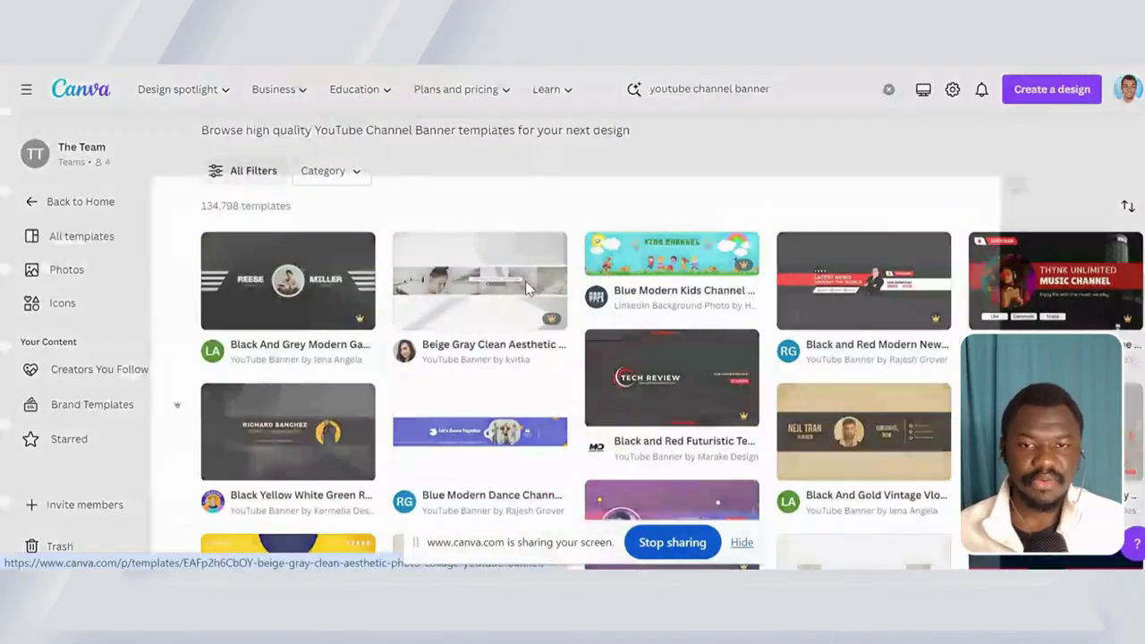
left_click(525, 281)
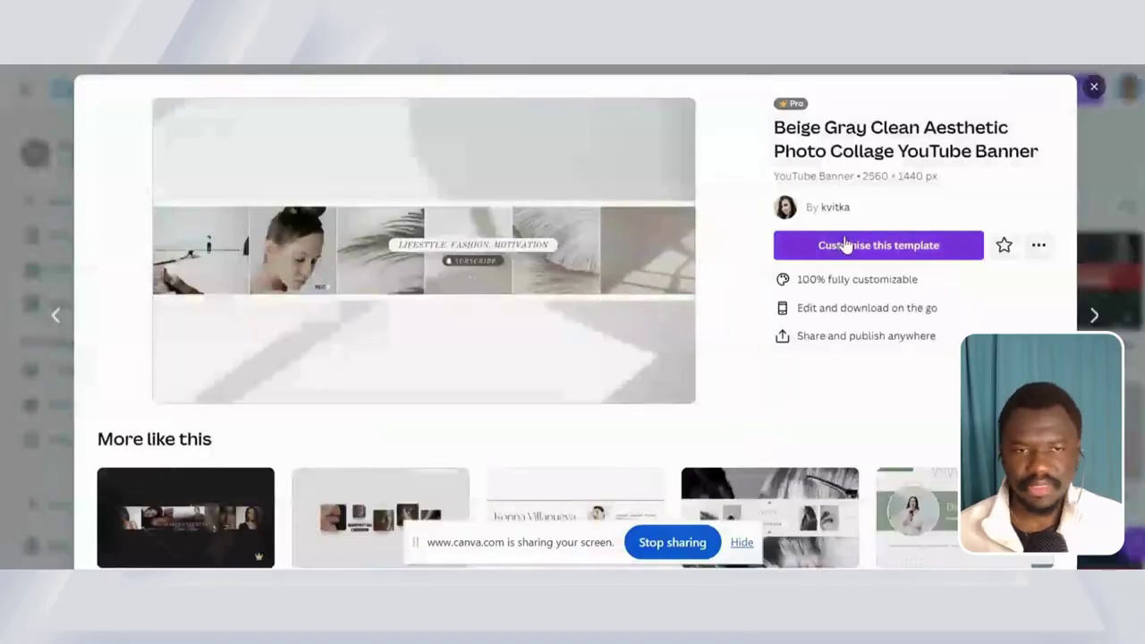
left_click(823, 249)
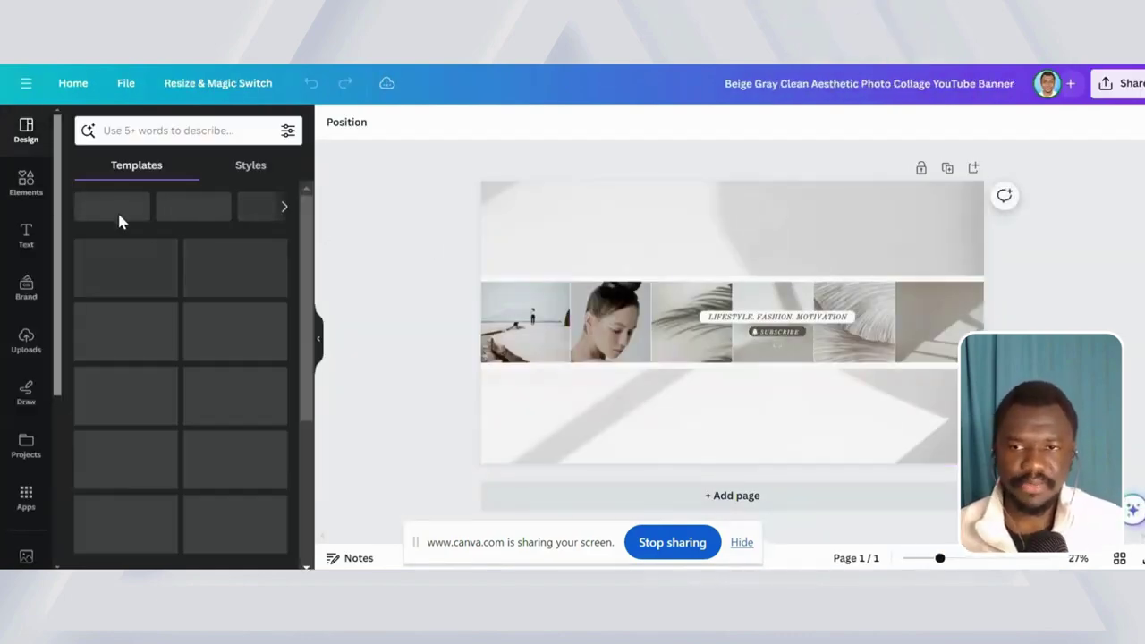
- Look through the alternative YouTube banner templates offered beside the design
scroll(26, 295, "down", 3)
scroll(25, 324, "up", 3)
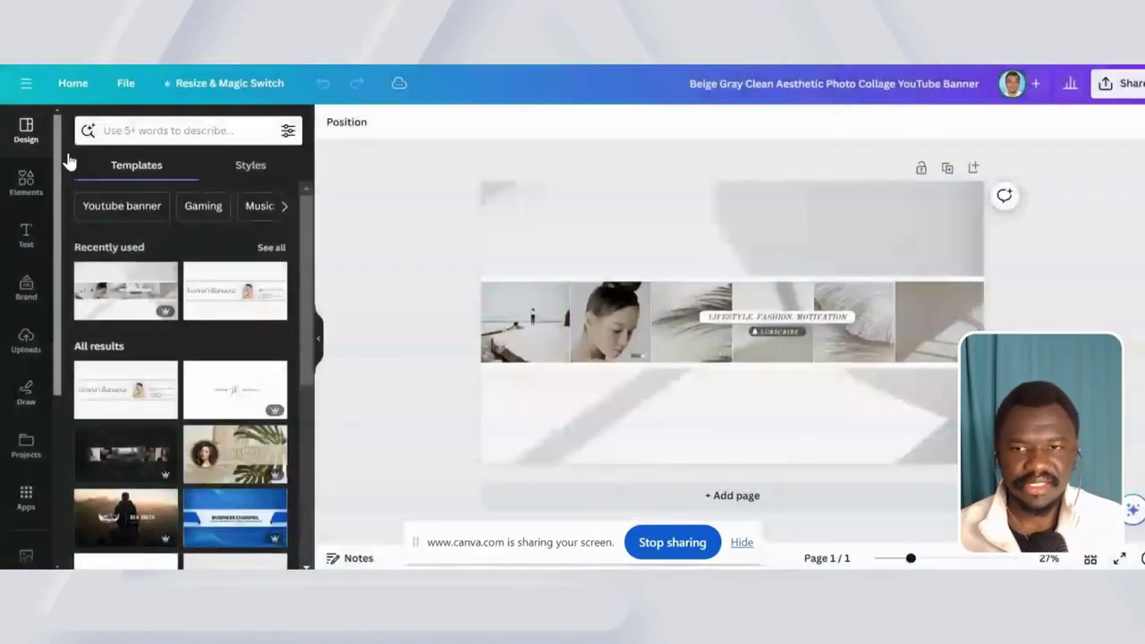
scroll(227, 335, "down", 10)
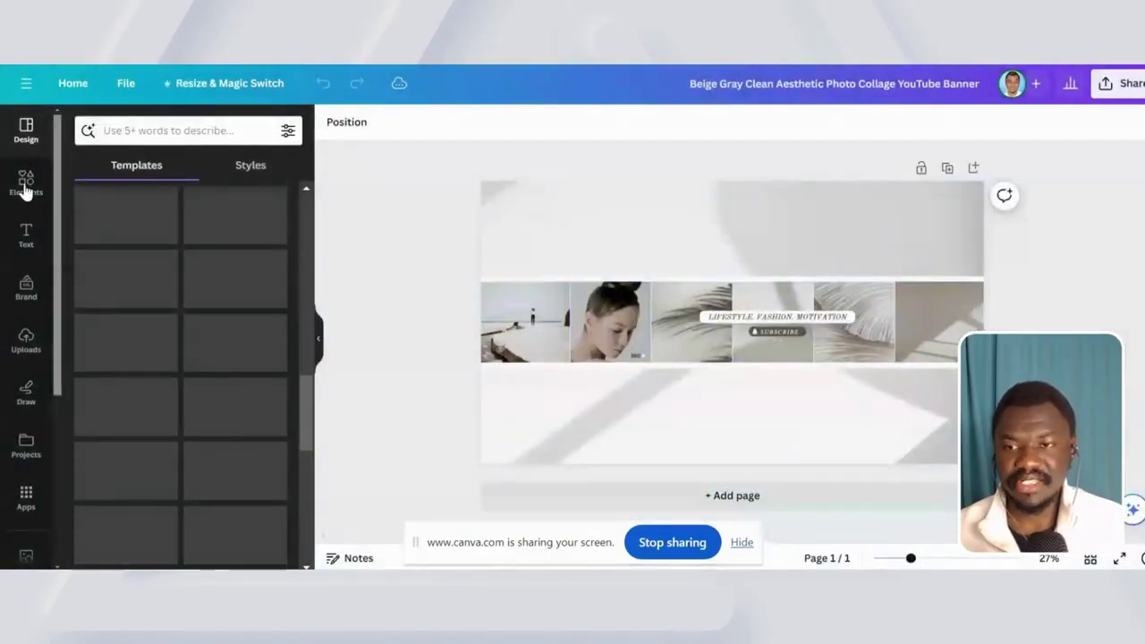
- Search the elements for "lion", try the sitting cartoon lion graphic on the banner and delete it
left_click(5, 199)
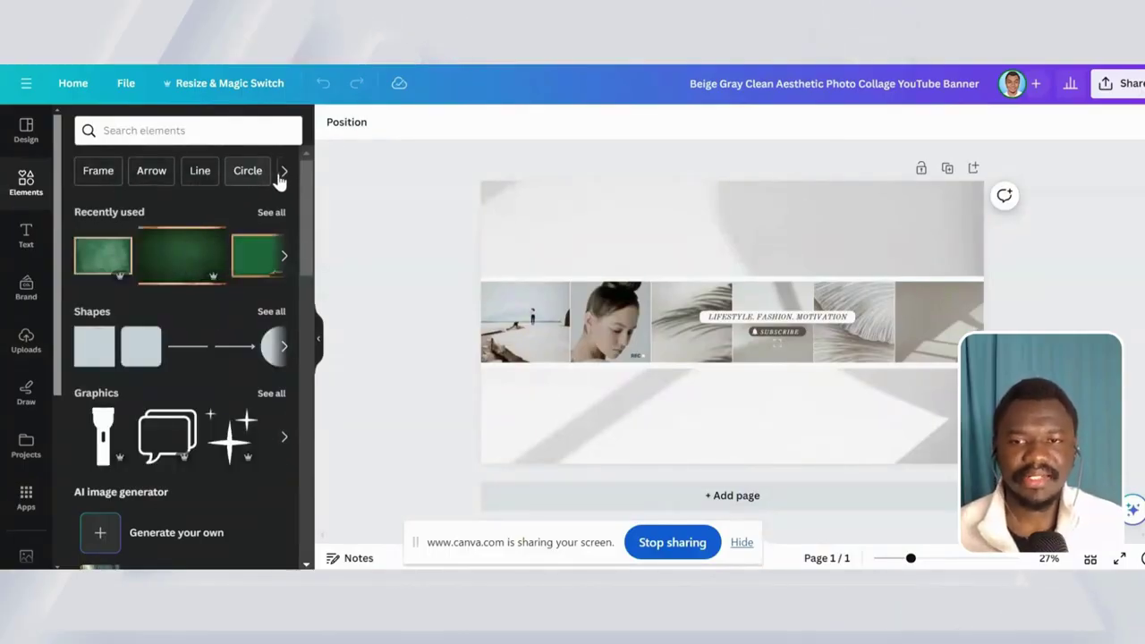
left_click(154, 131)
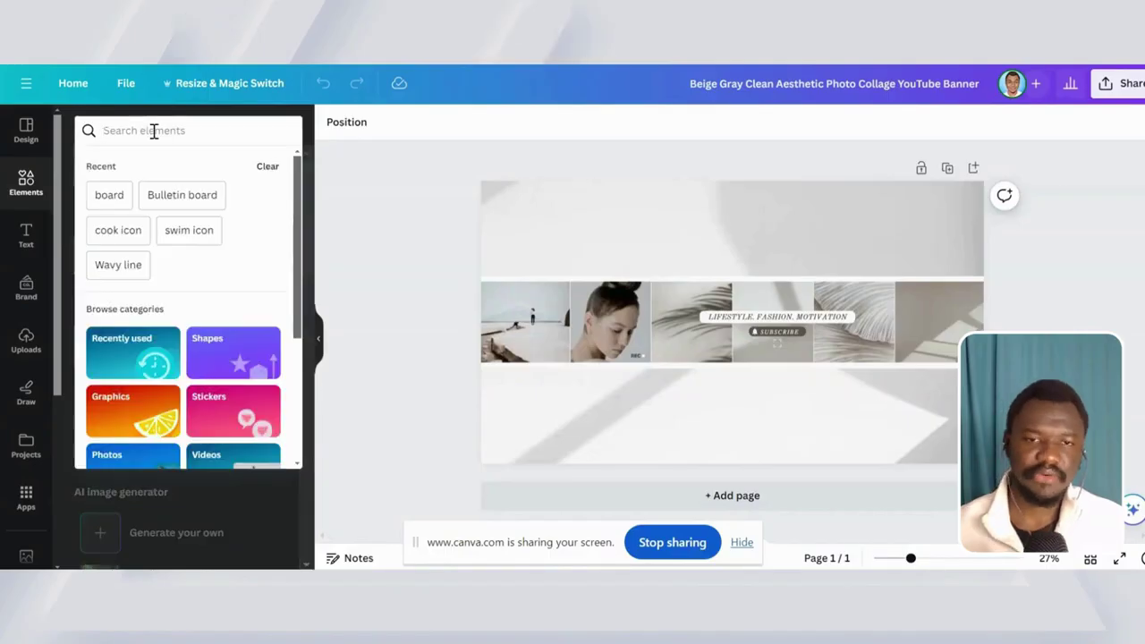
type("lion")
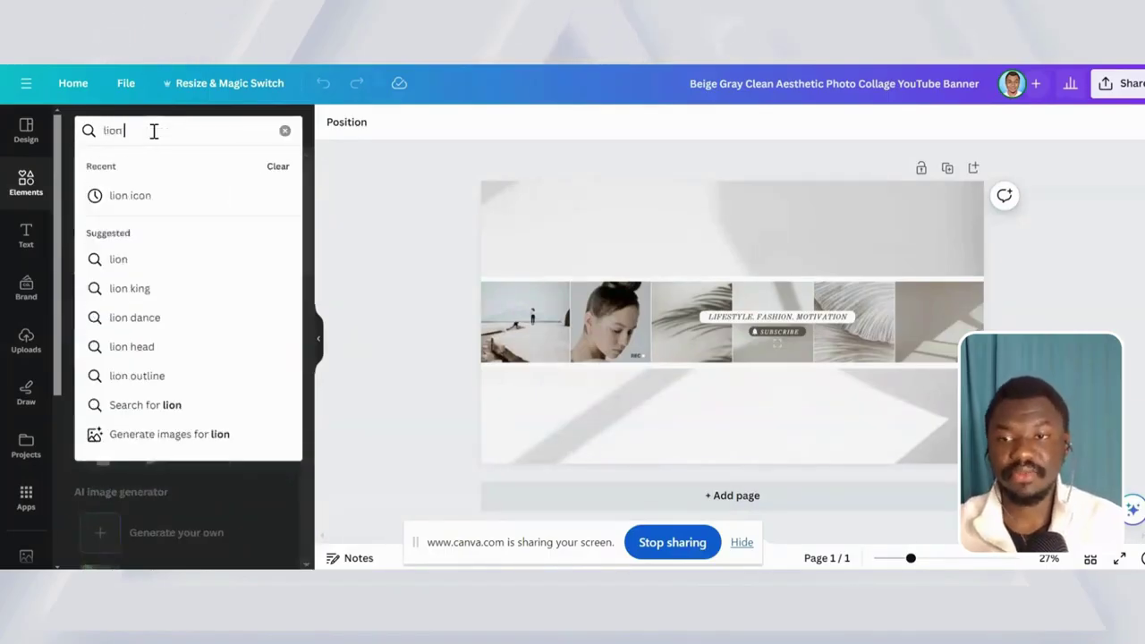
key("Return")
left_click(168, 286)
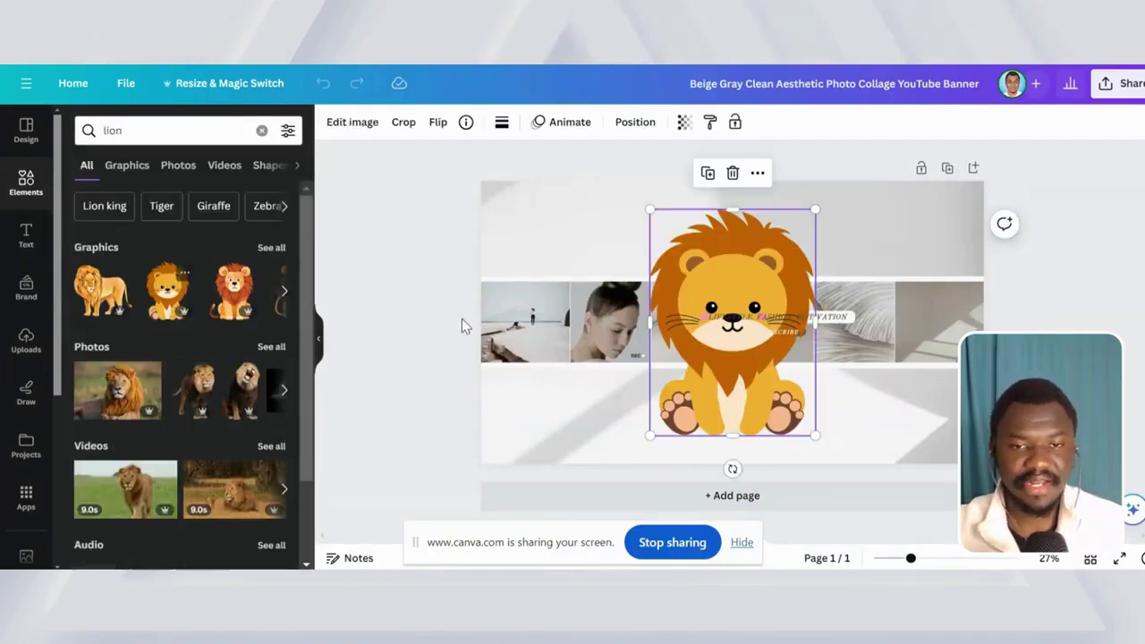
key("Delete")
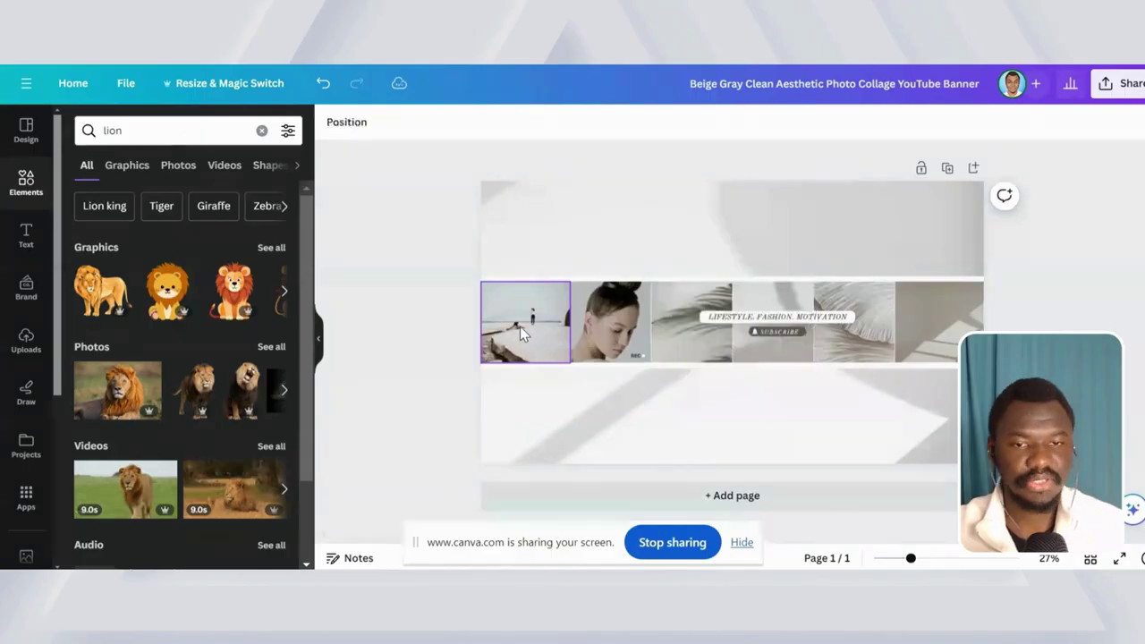
- Search the elements for "square", try the rounded square shape on the banner and delete it
left_click(173, 122)
key("BackSpace")
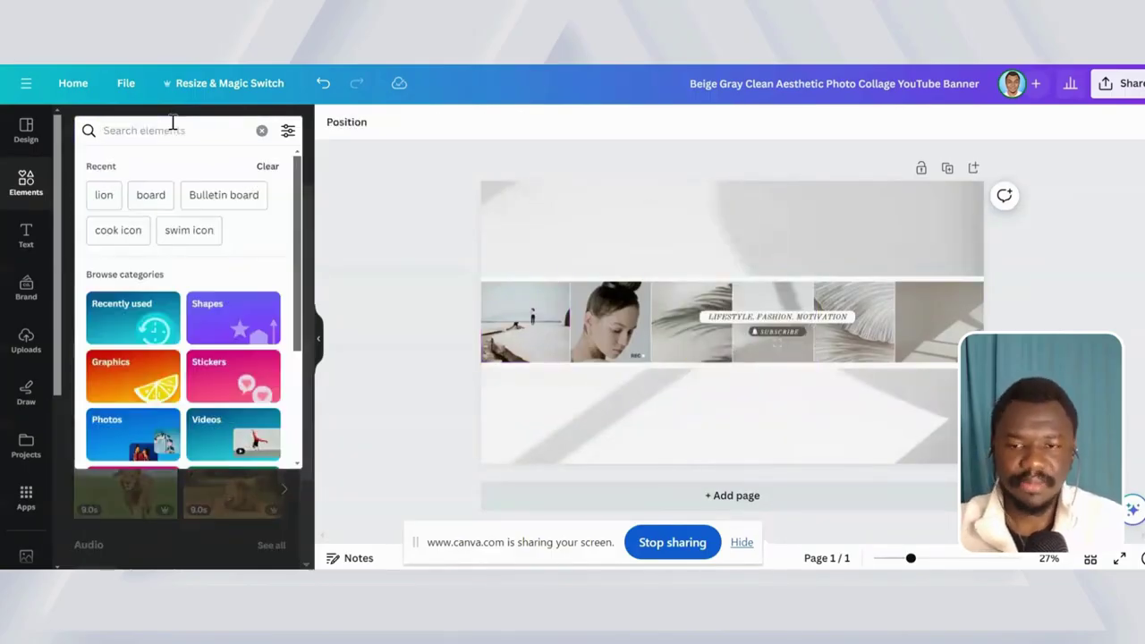
type("s")
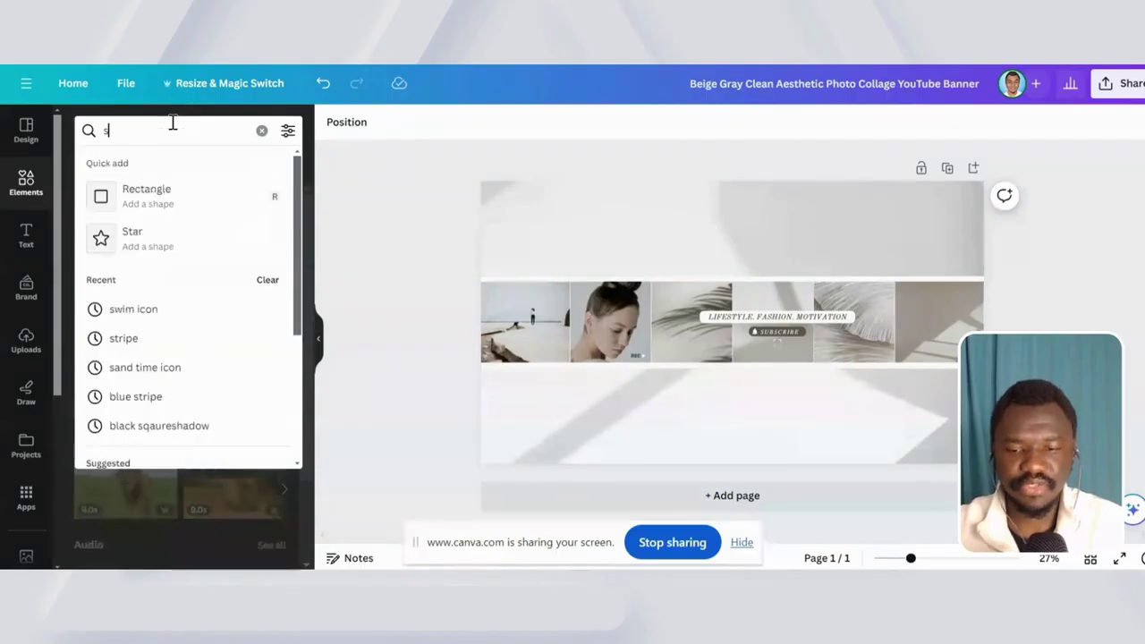
type("quare")
key("Return")
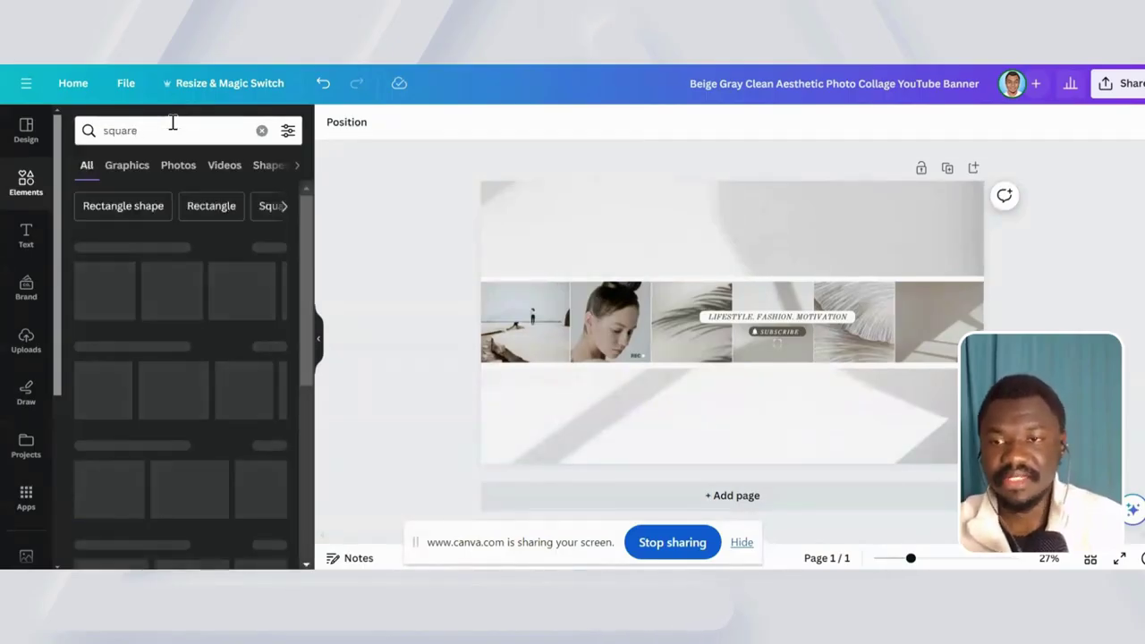
left_click(153, 291)
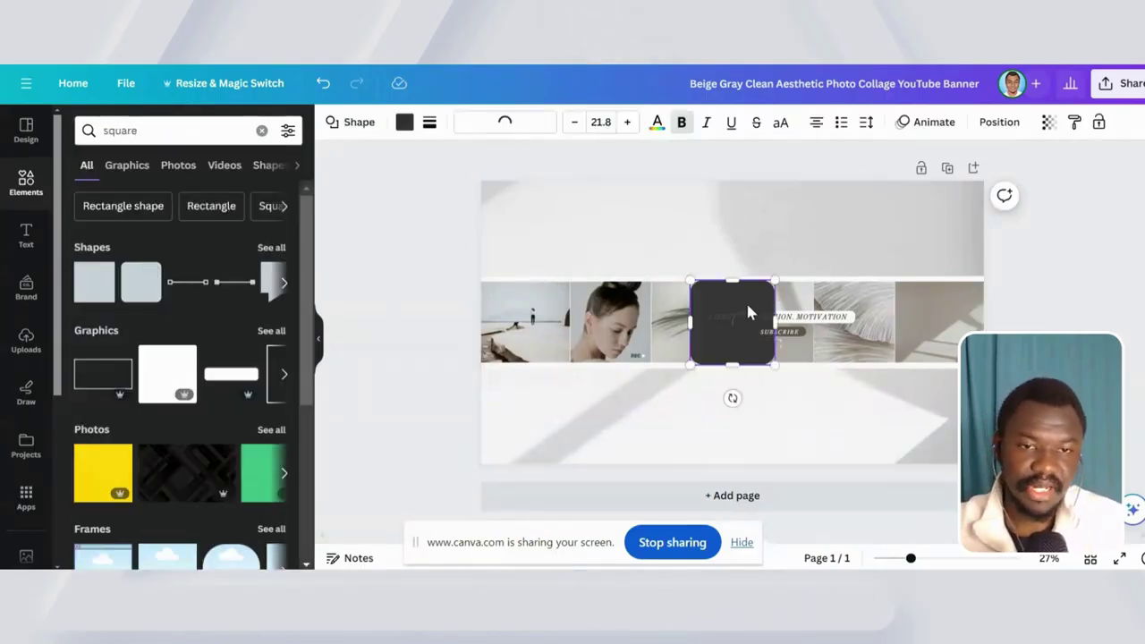
key("Delete")
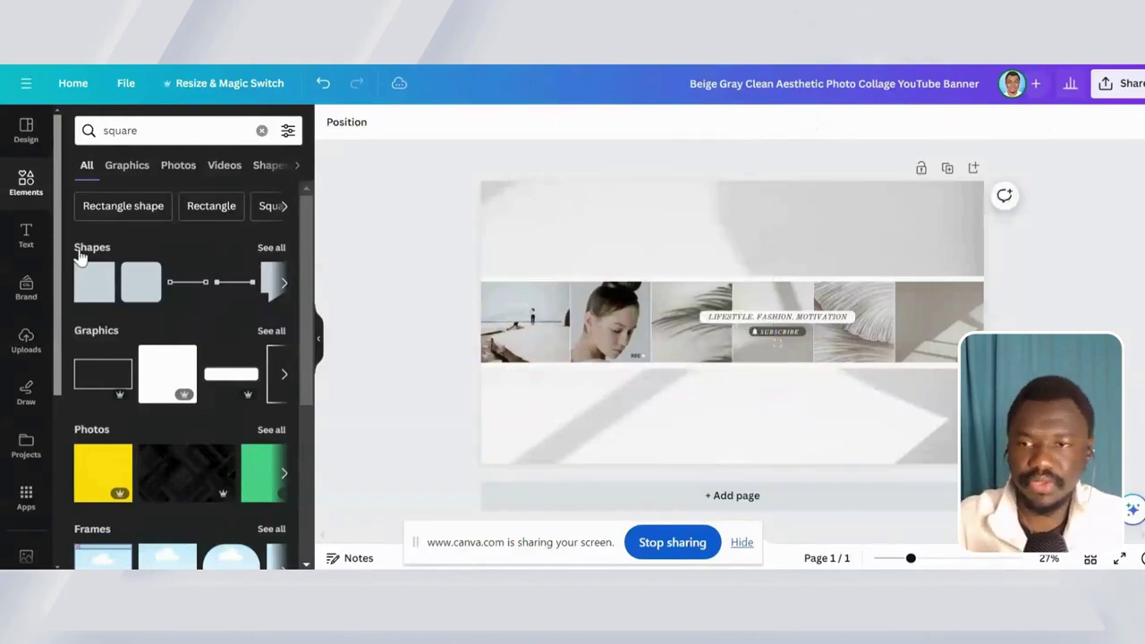
- Look through the text styles, the brand kit, and the uploaded images, videos and audio files
left_click(26, 237)
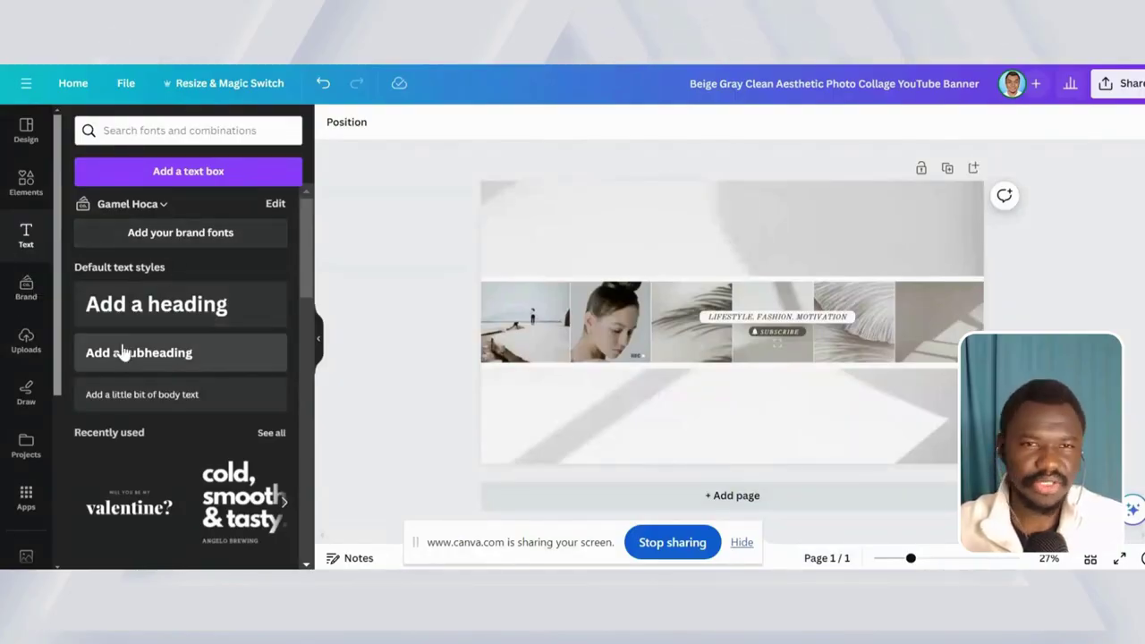
left_click(25, 290)
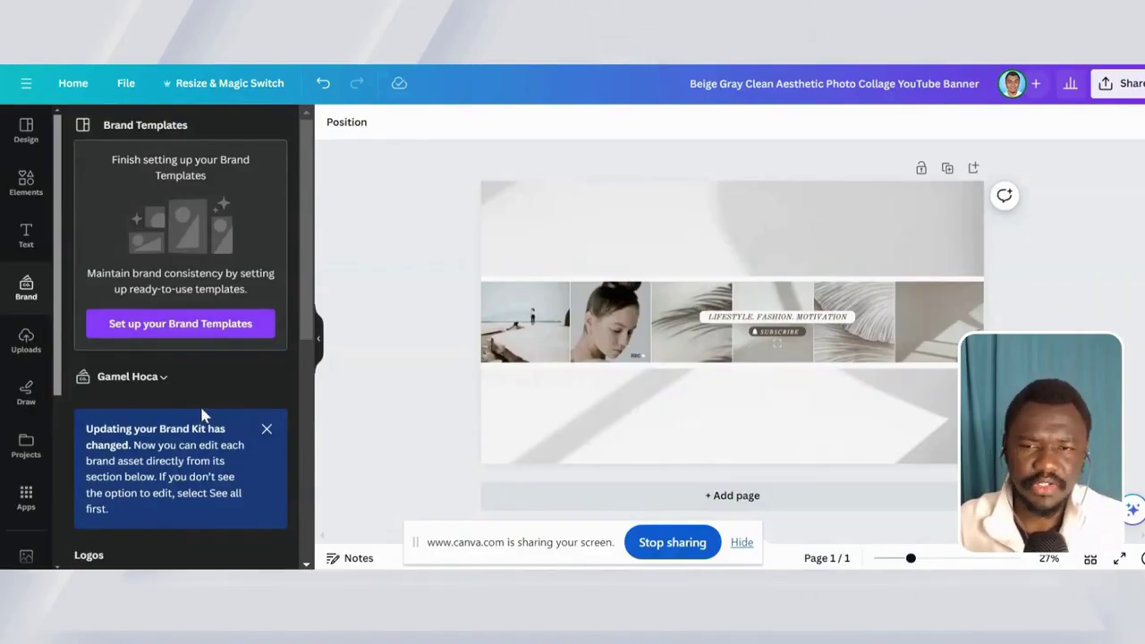
left_click(21, 344)
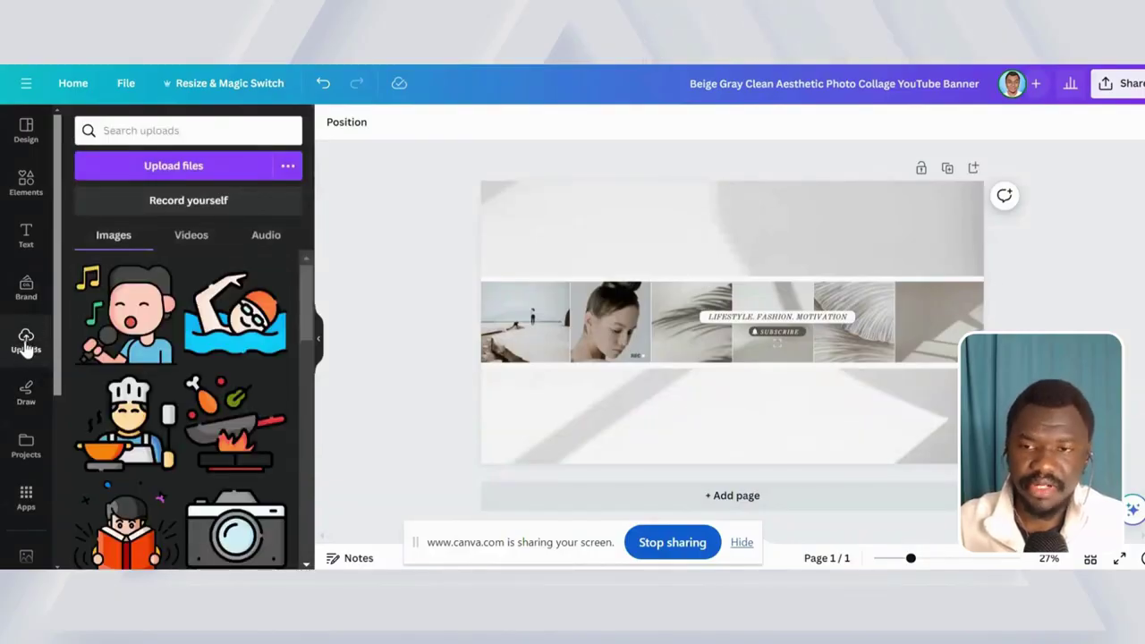
left_click(185, 236)
left_click(262, 236)
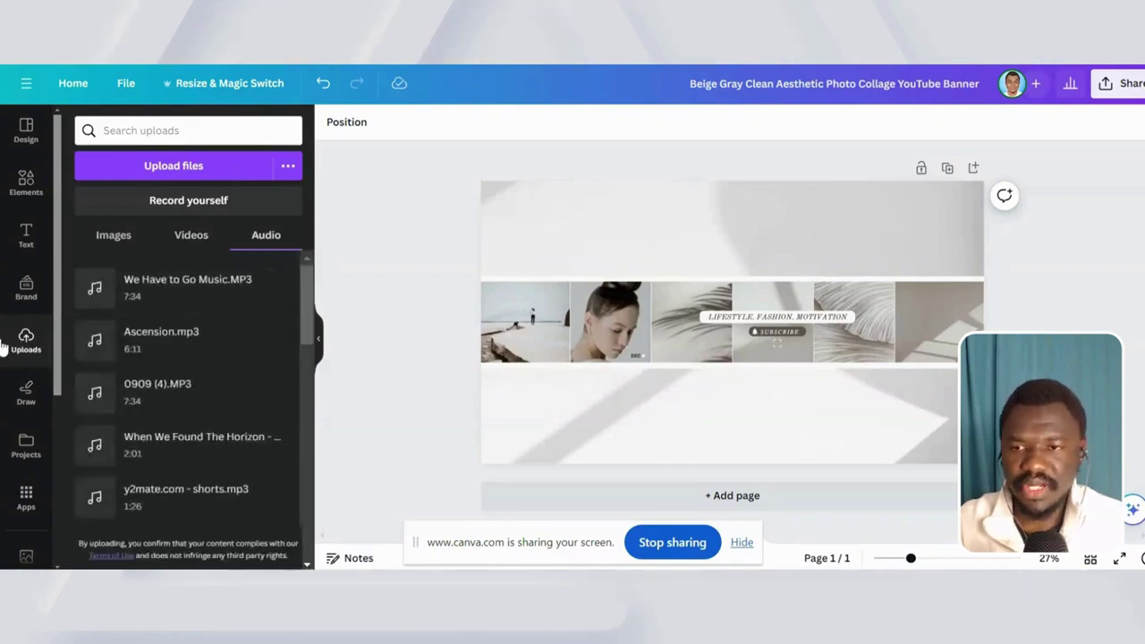
- Upload the "A.Thumbnails [YouTube]" image from Downloads, try it on the banner and delete it from the page
left_click(168, 168)
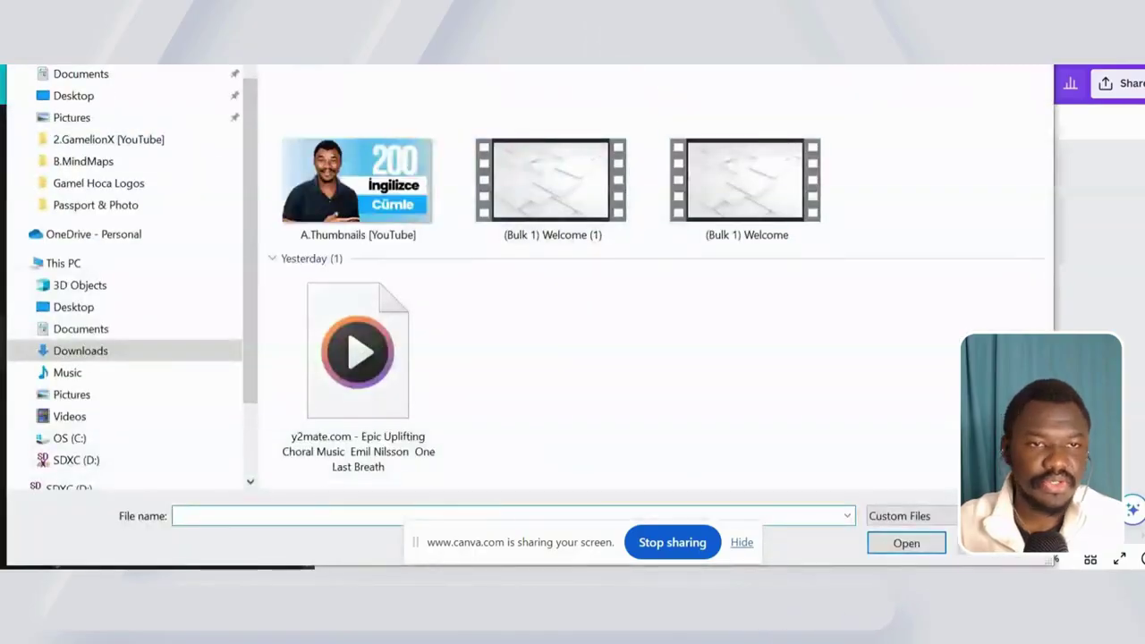
key("Escape")
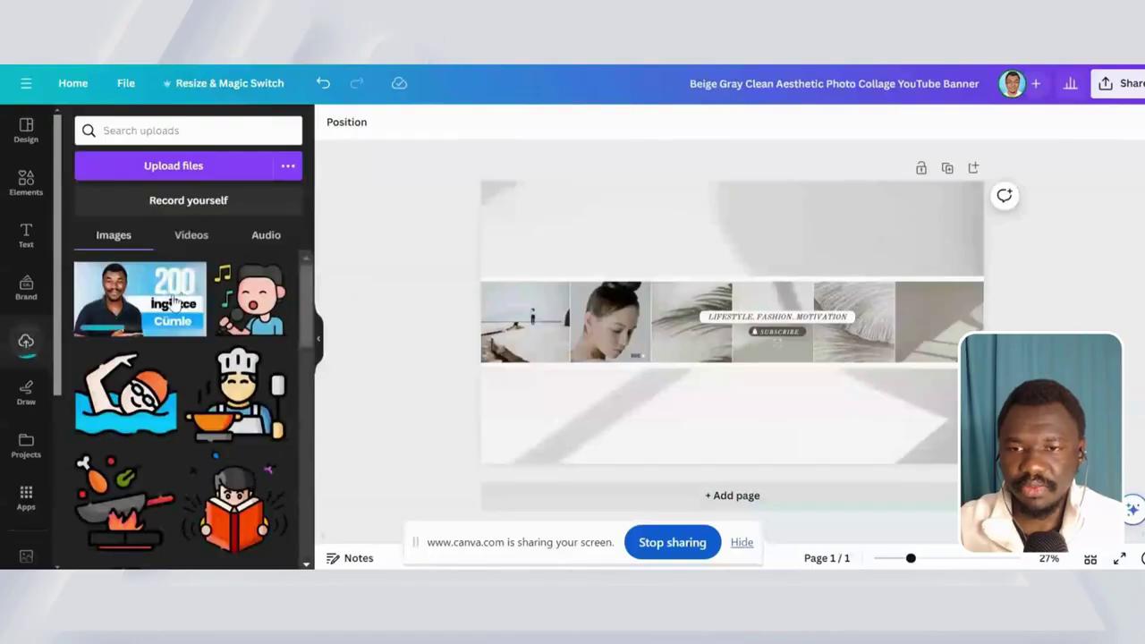
left_click(174, 302)
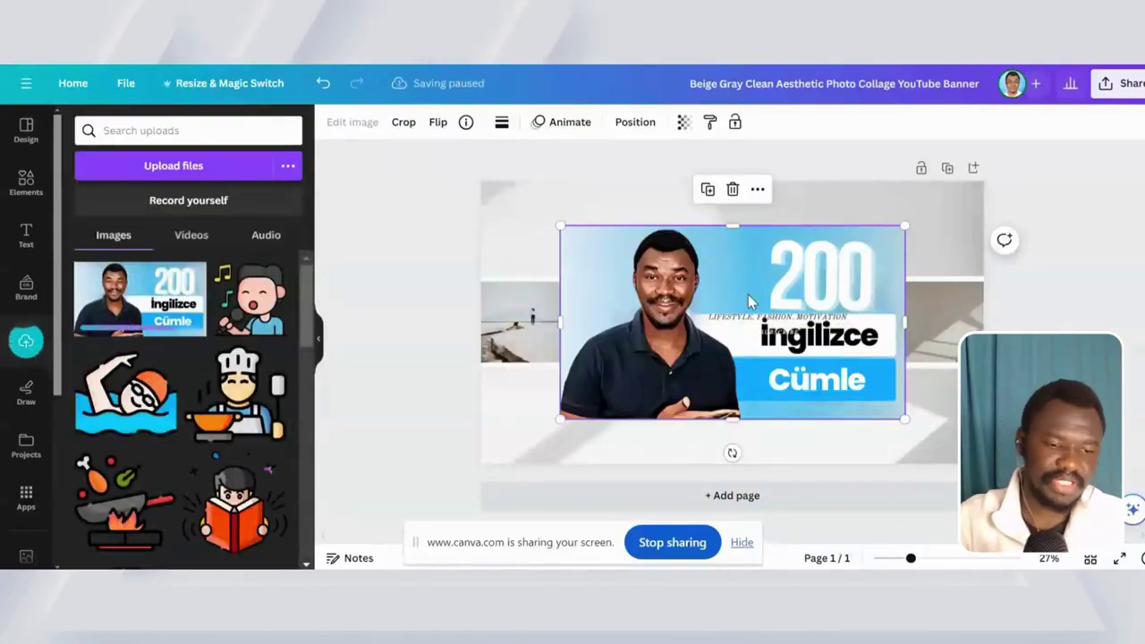
key("Delete")
- Draw a freehand blue pen scribble in the blank area above the banner's photo strip and switch back to the selection tool
left_click(36, 404)
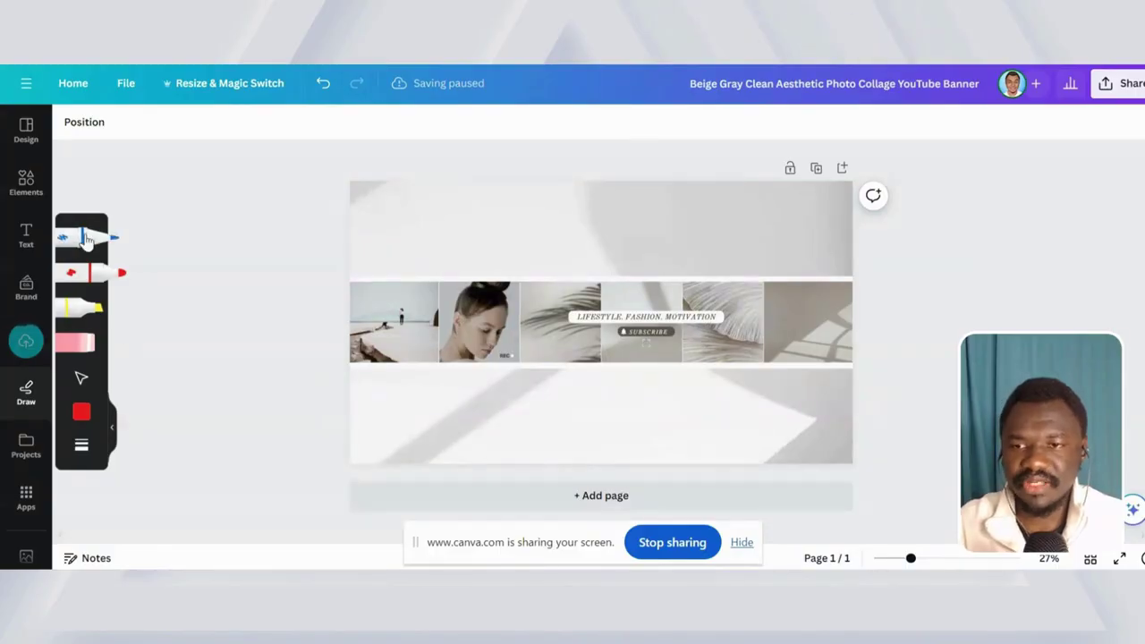
left_click(85, 237)
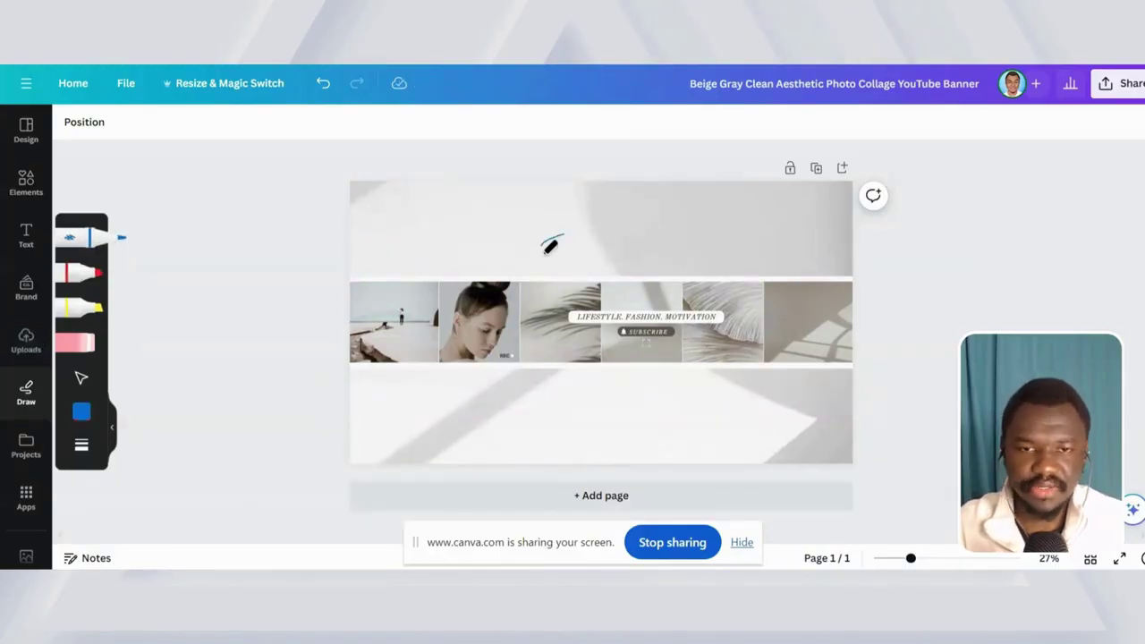
left_click(81, 380)
- Look through your projects, viewing all content, only the designs, and the folders
left_click(26, 444)
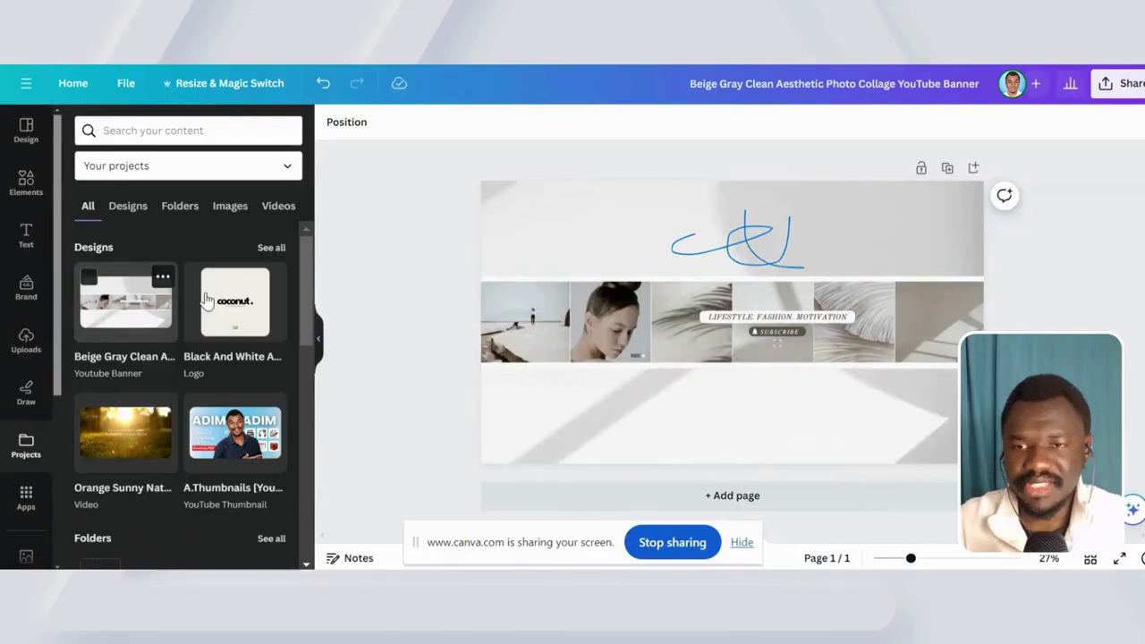
scroll(219, 412, "down", 4)
scroll(219, 412, "down", 3)
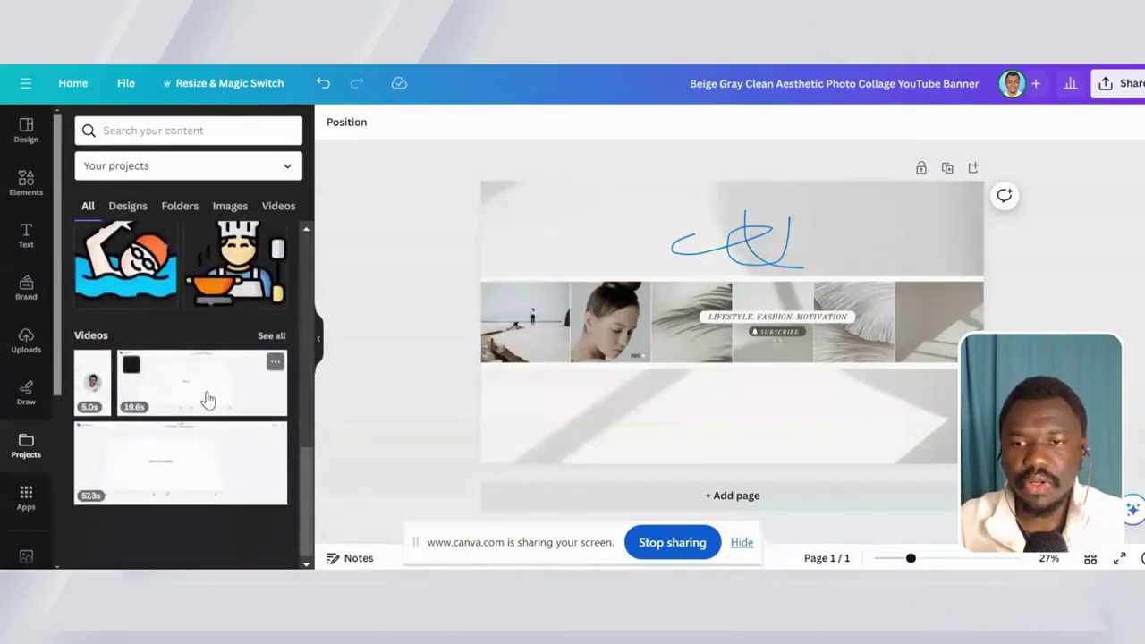
scroll(200, 391, "up", 7)
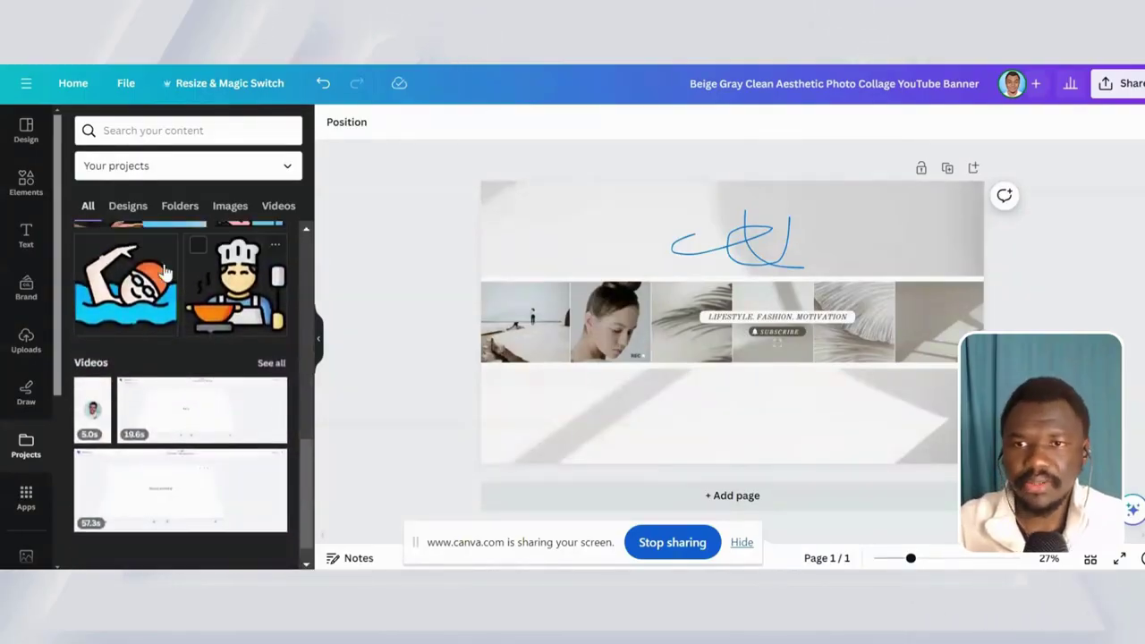
left_click(128, 206)
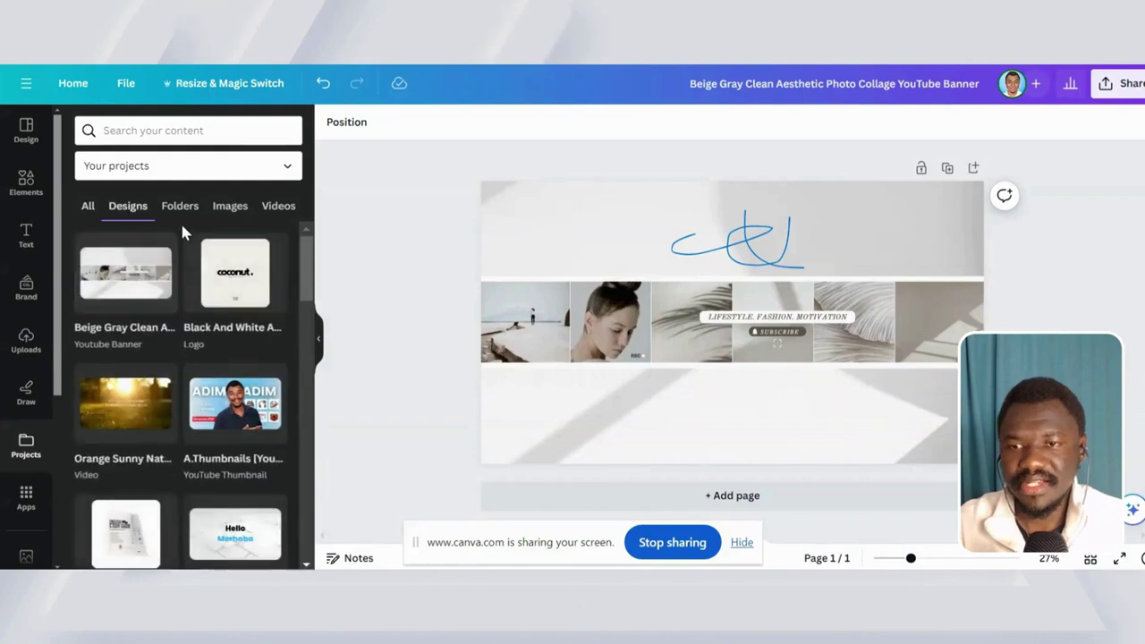
left_click(184, 215)
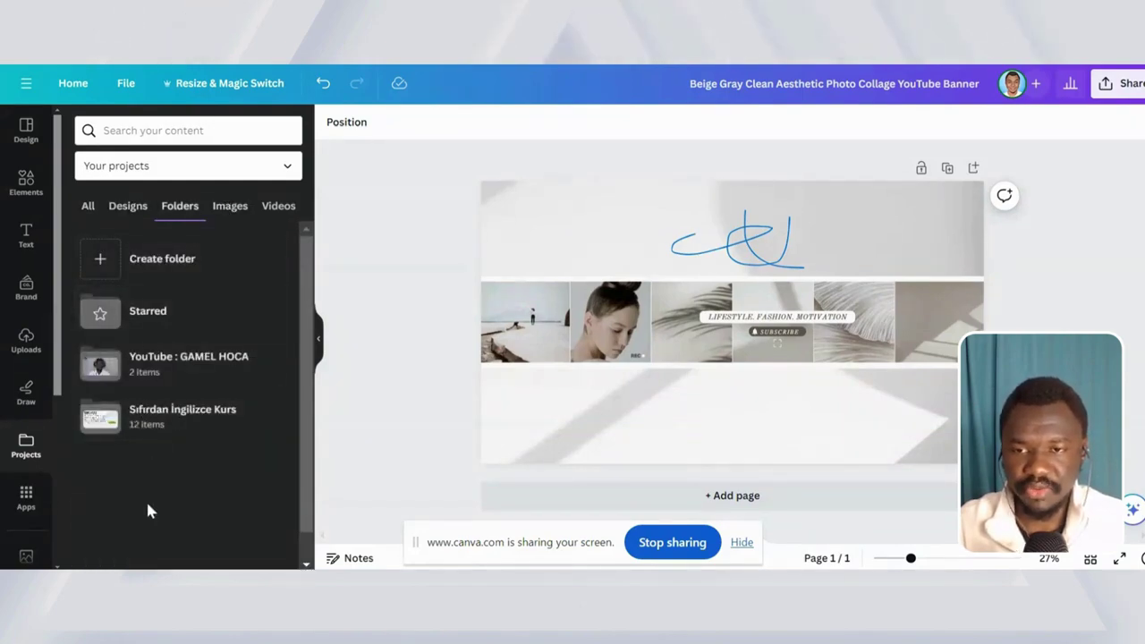
- Look through the images and videos stored in your projects
left_click(235, 206)
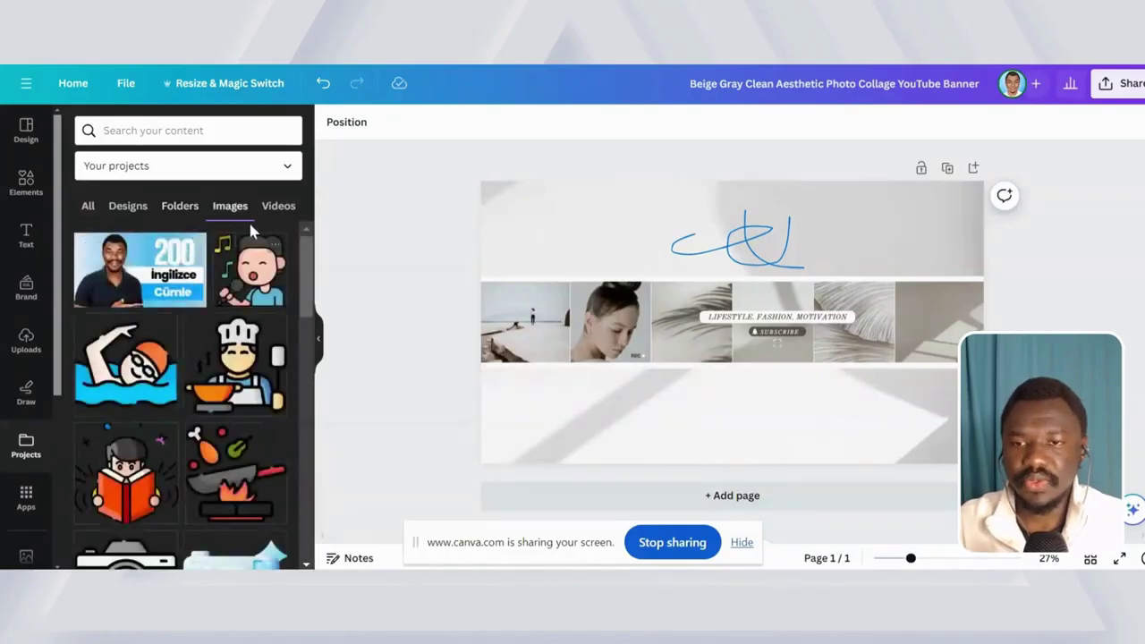
left_click(269, 209)
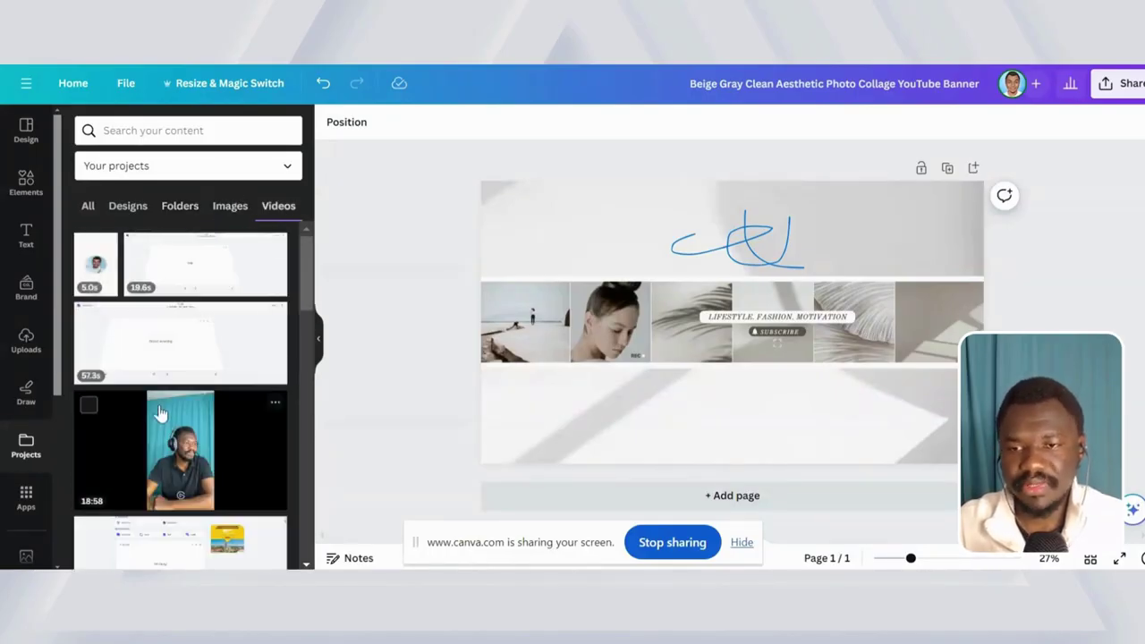
scroll(158, 394, "down", 10)
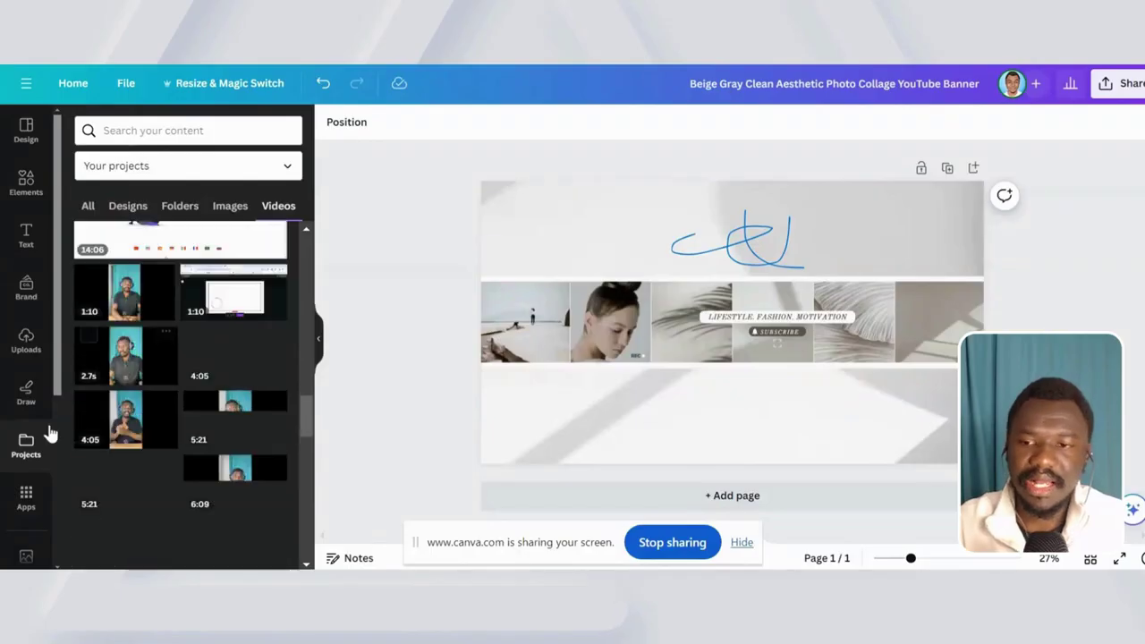
- Browse the Canva apps catalogue, including the trending, popular and AI-powered apps
left_click(24, 496)
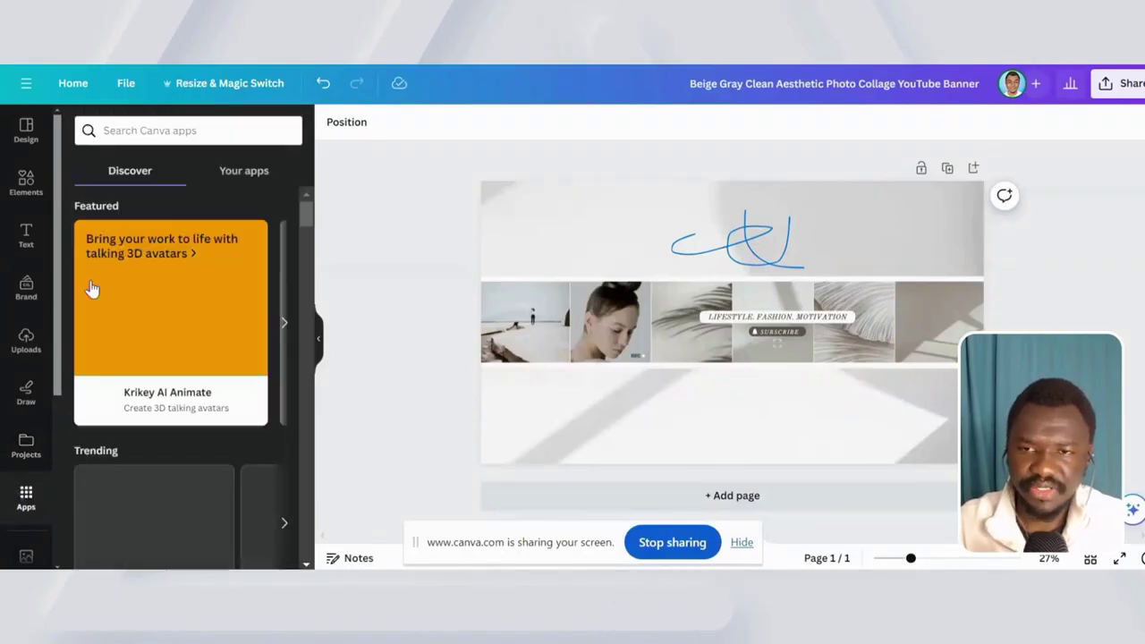
scroll(133, 449, "down", 5)
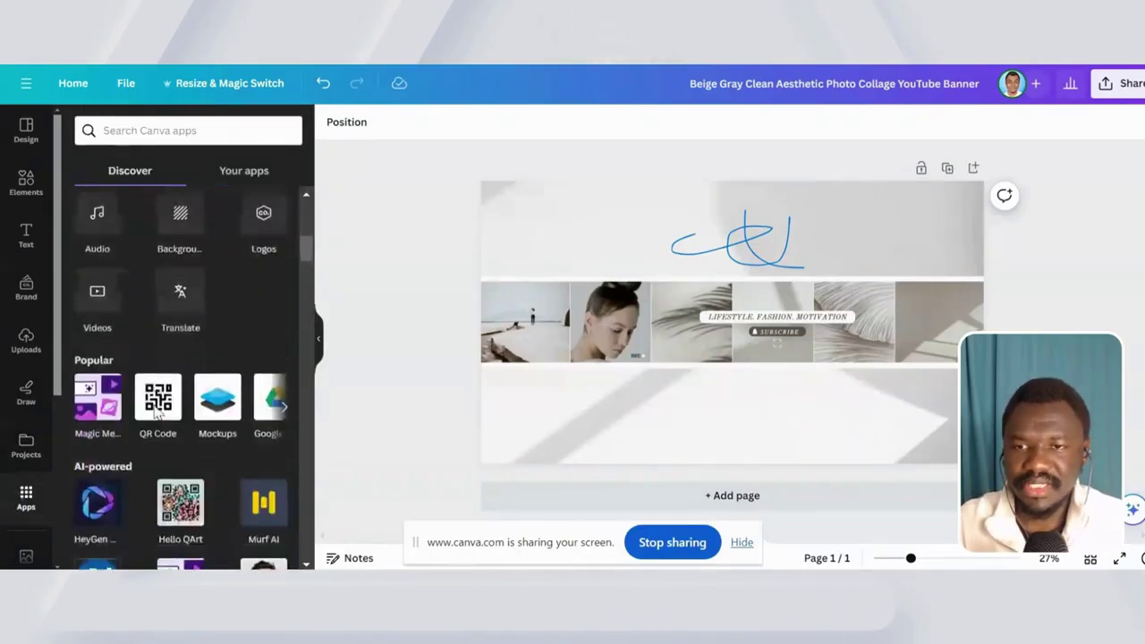
scroll(150, 363, "down", 3)
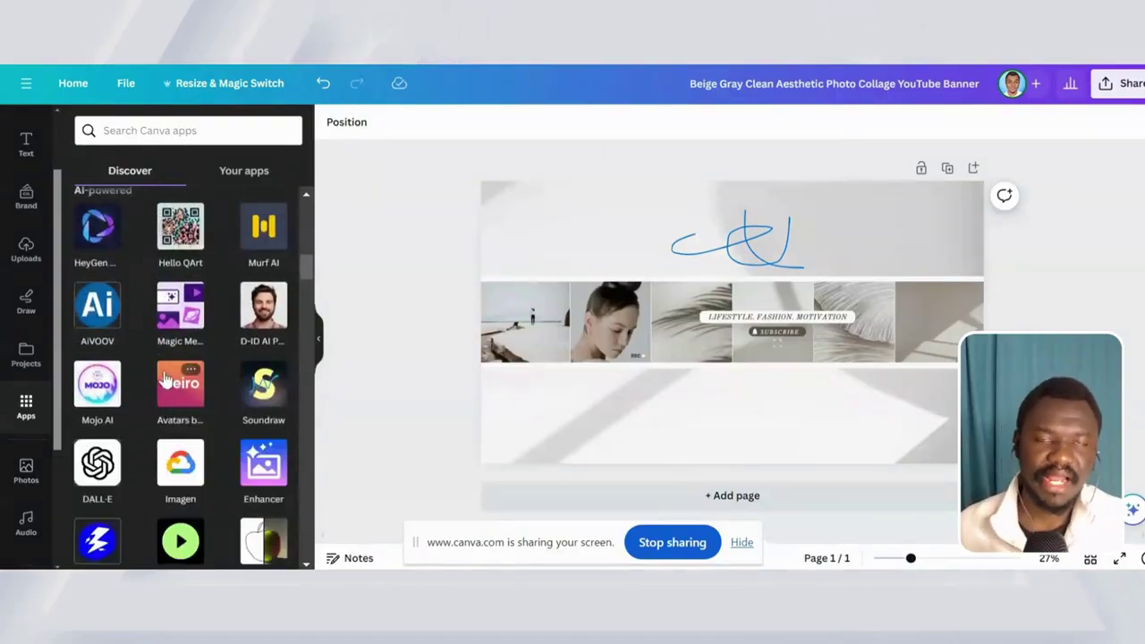
scroll(134, 405, "up", 8)
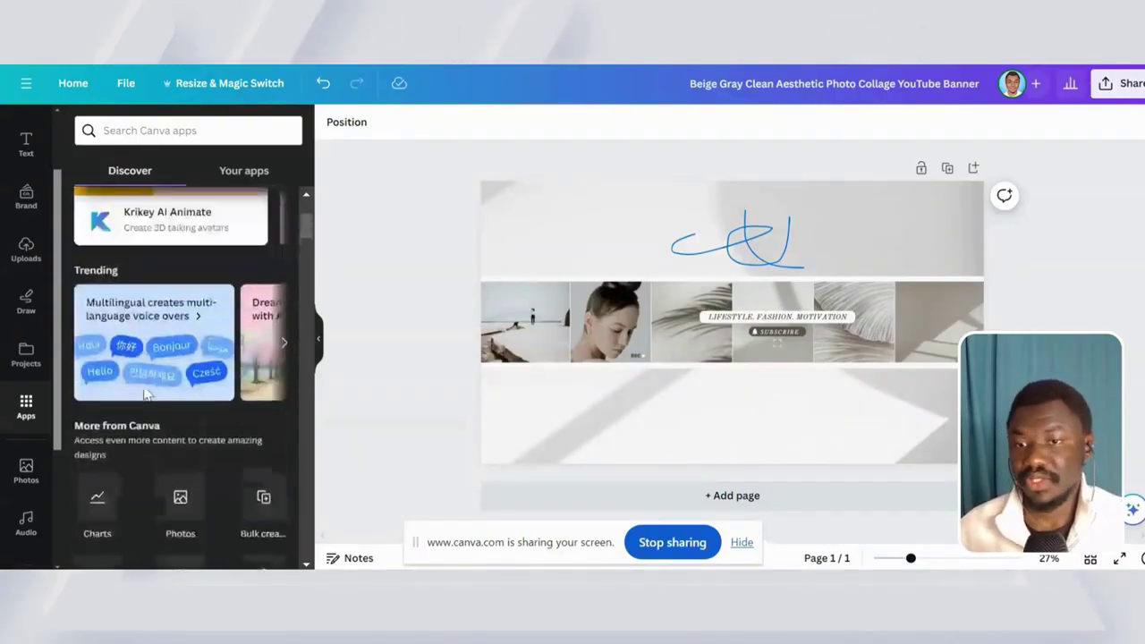
scroll(143, 407, "down", 3)
scroll(143, 404, "down", 5)
scroll(142, 395, "up", 3)
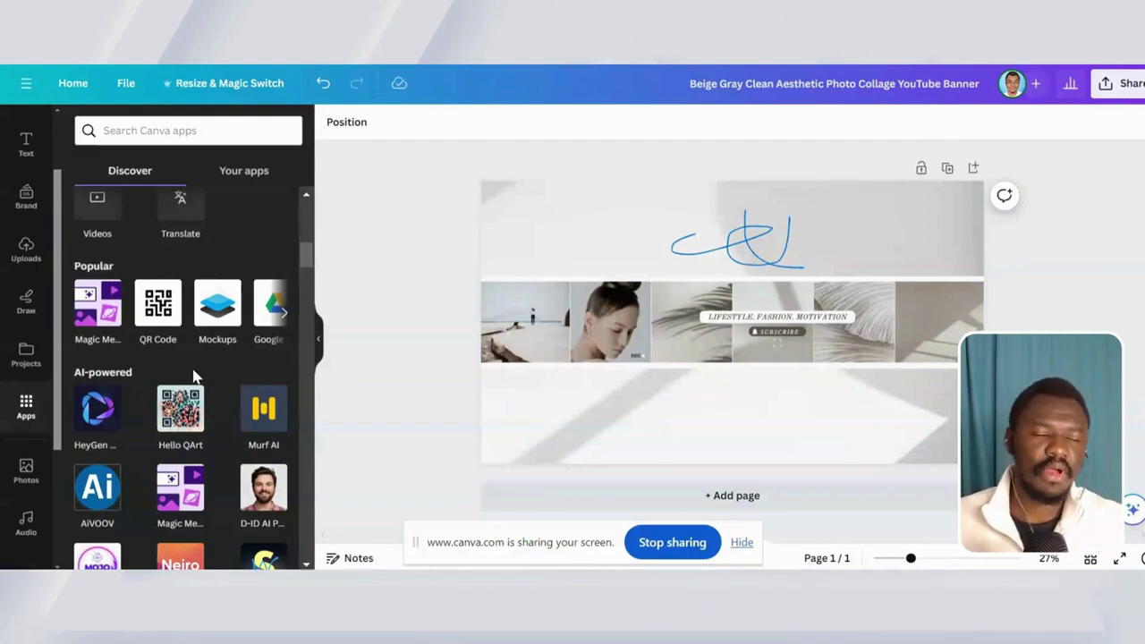
left_click(284, 313)
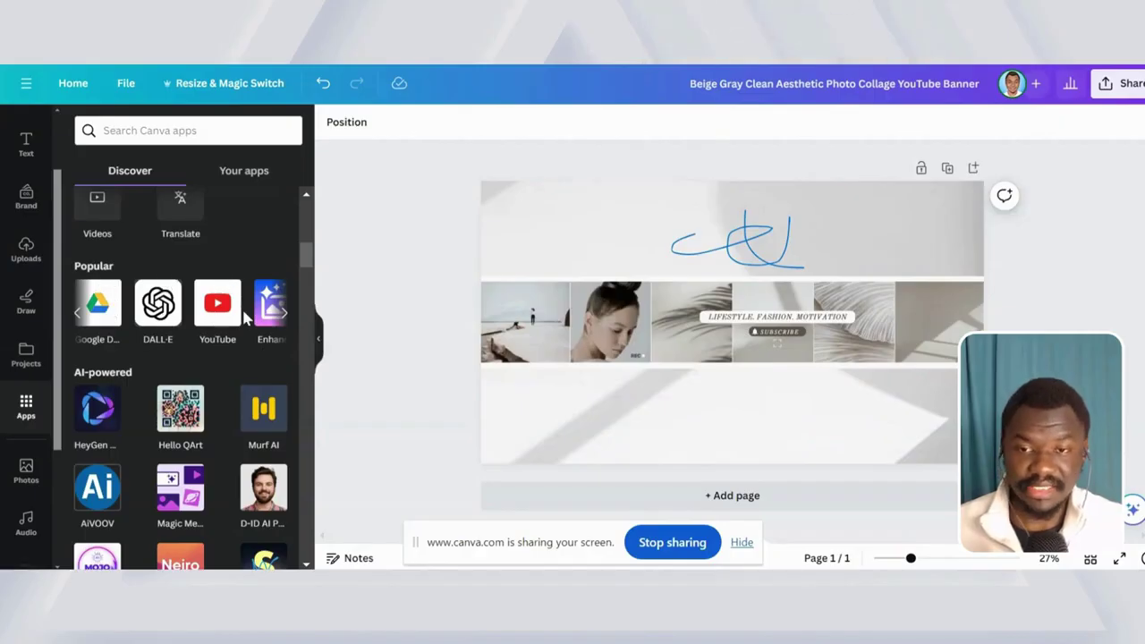
scroll(193, 479, "down", 12)
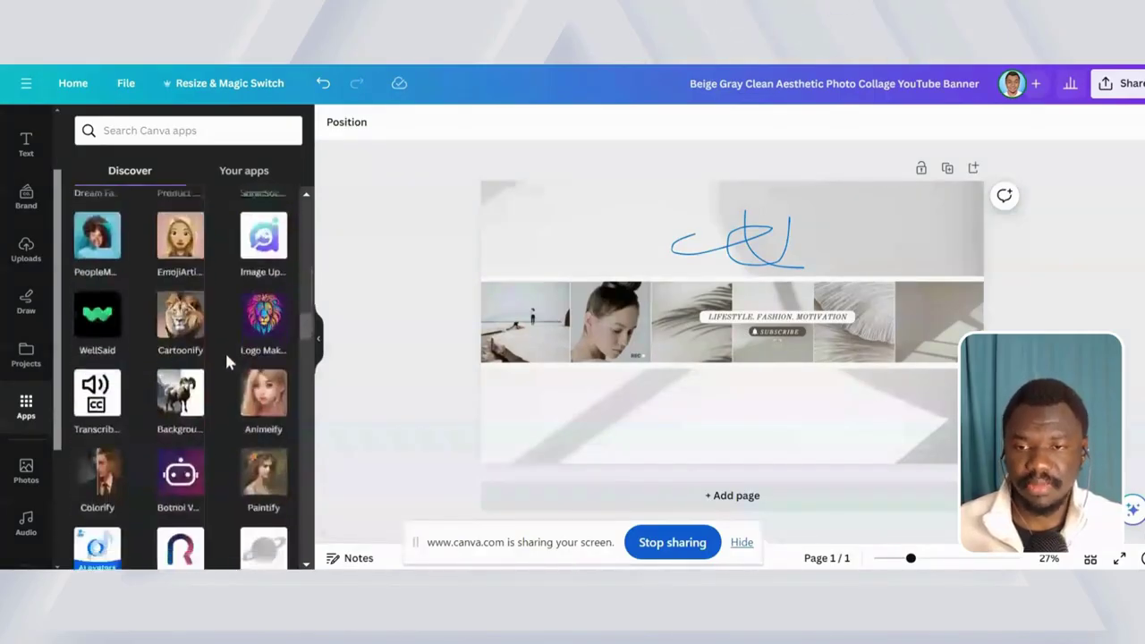
scroll(201, 296, "down", 3)
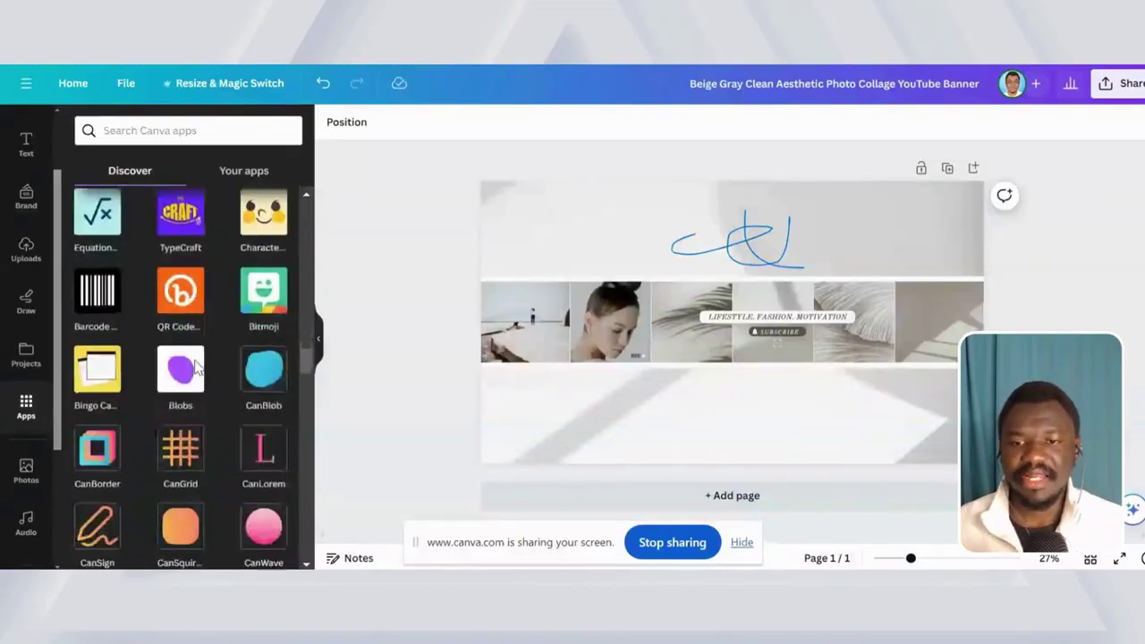
- Search the Canva apps for "pixels", open the Pexels app and browse its free photos
left_click(184, 130)
type("pi")
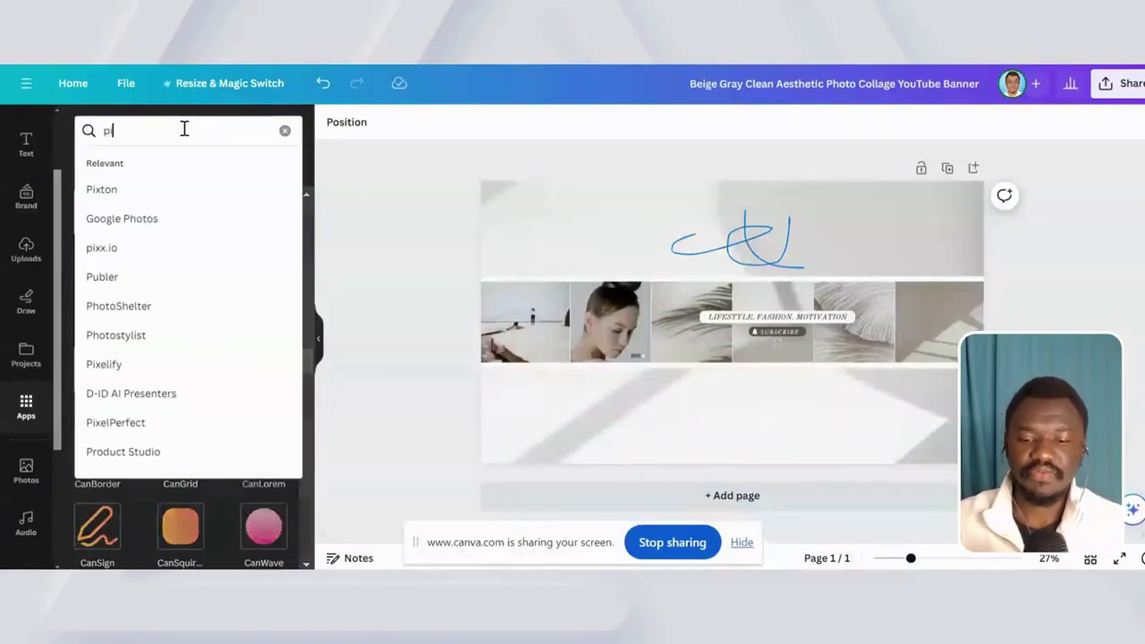
type("xels")
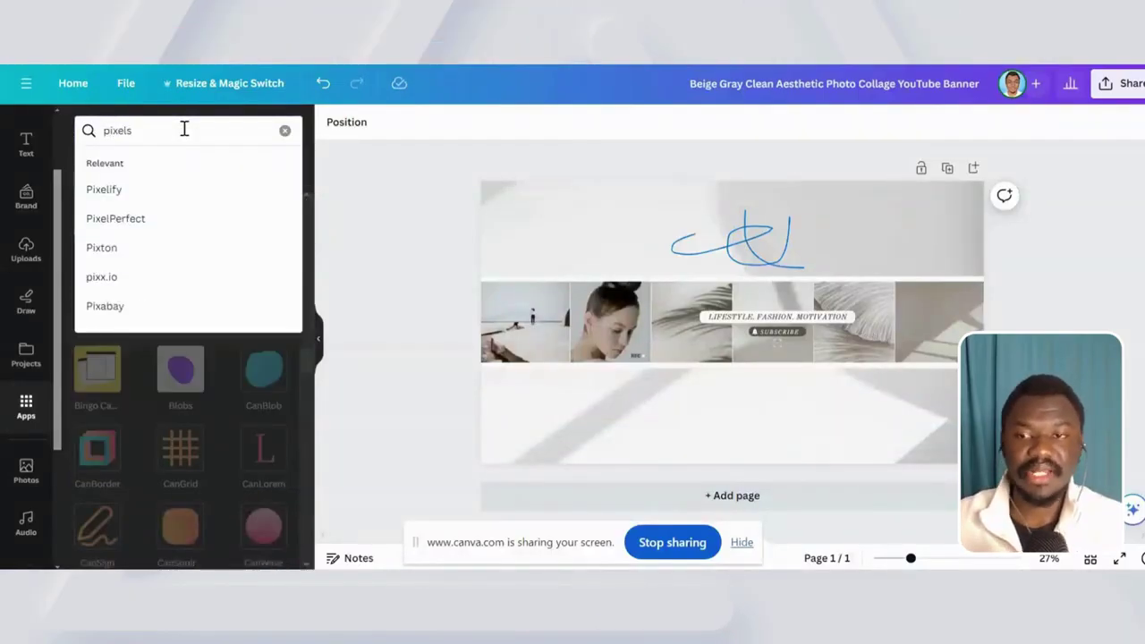
key("Return")
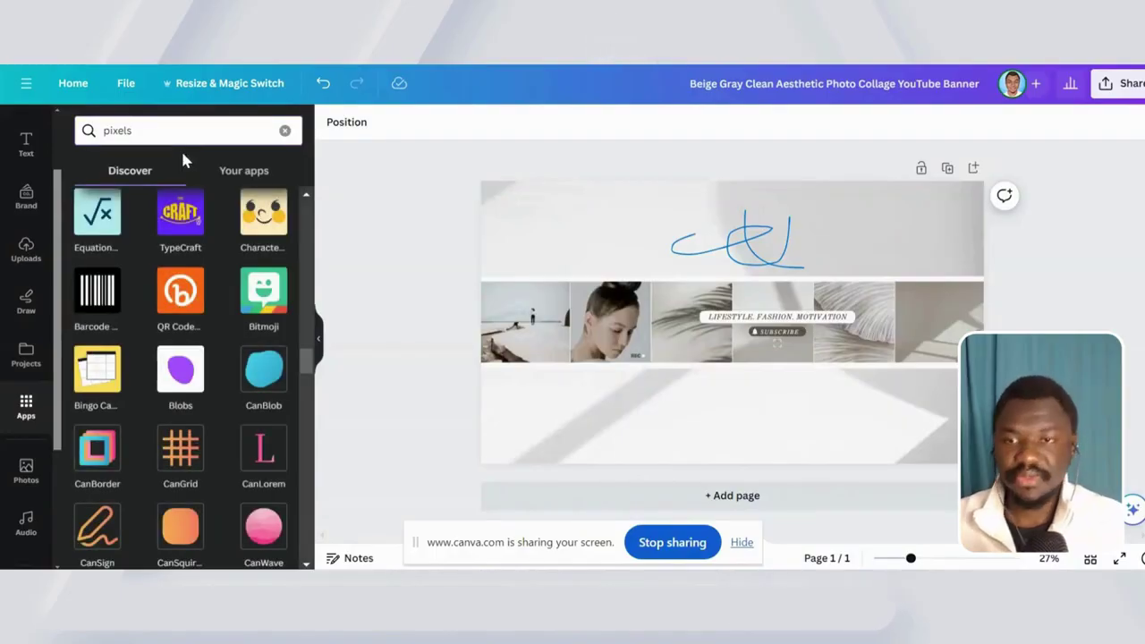
left_click(96, 188)
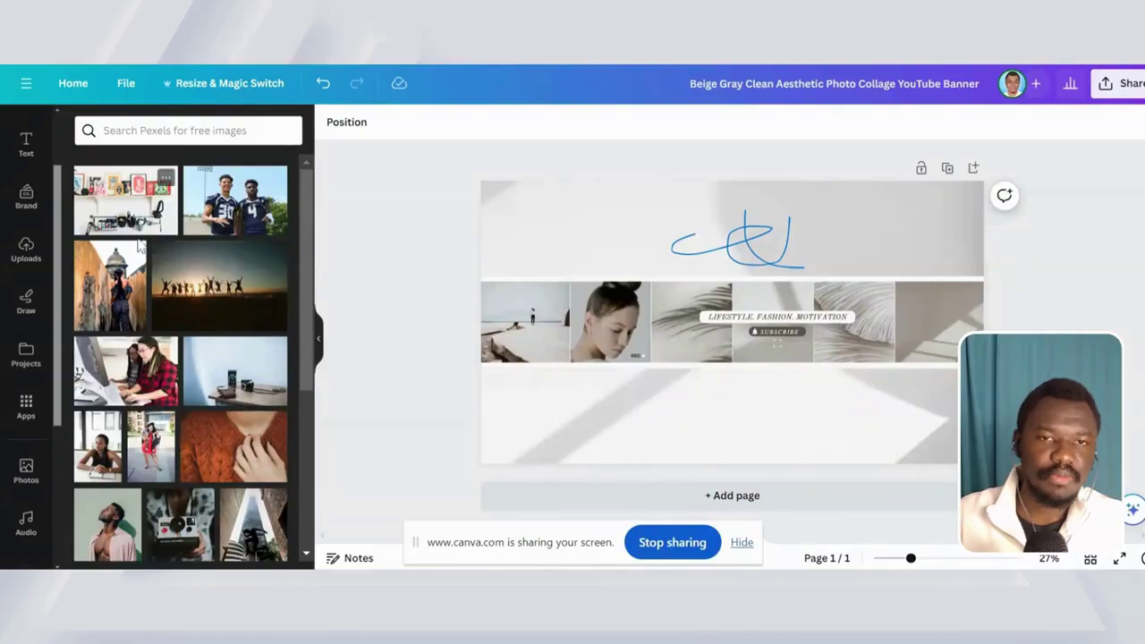
scroll(257, 276, "down", 2)
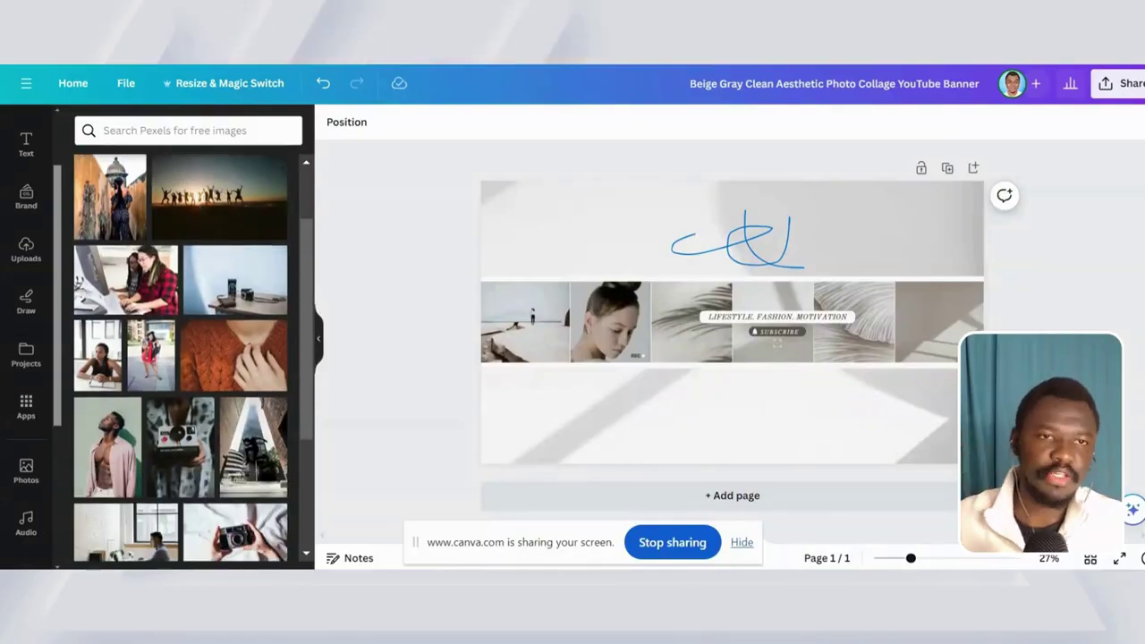
- Search the web for "pixels" in a new browser tab, look over the Pexels site, dismiss its Google sign-in prompt and return to Canva
key("ctrl+t")
type("pixels")
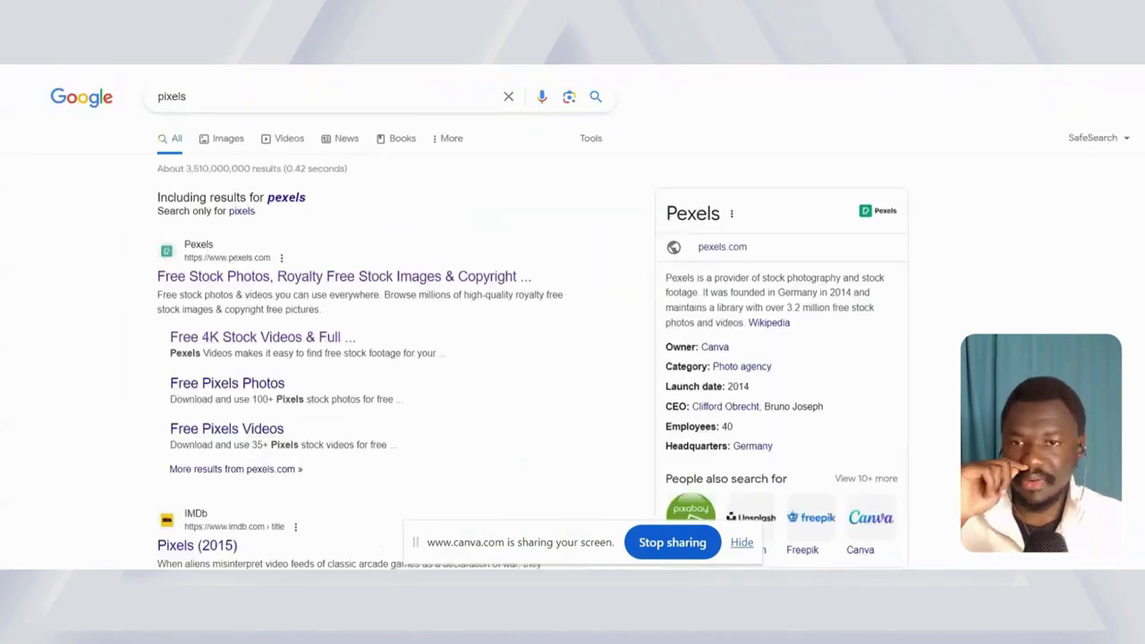
left_click(673, 240)
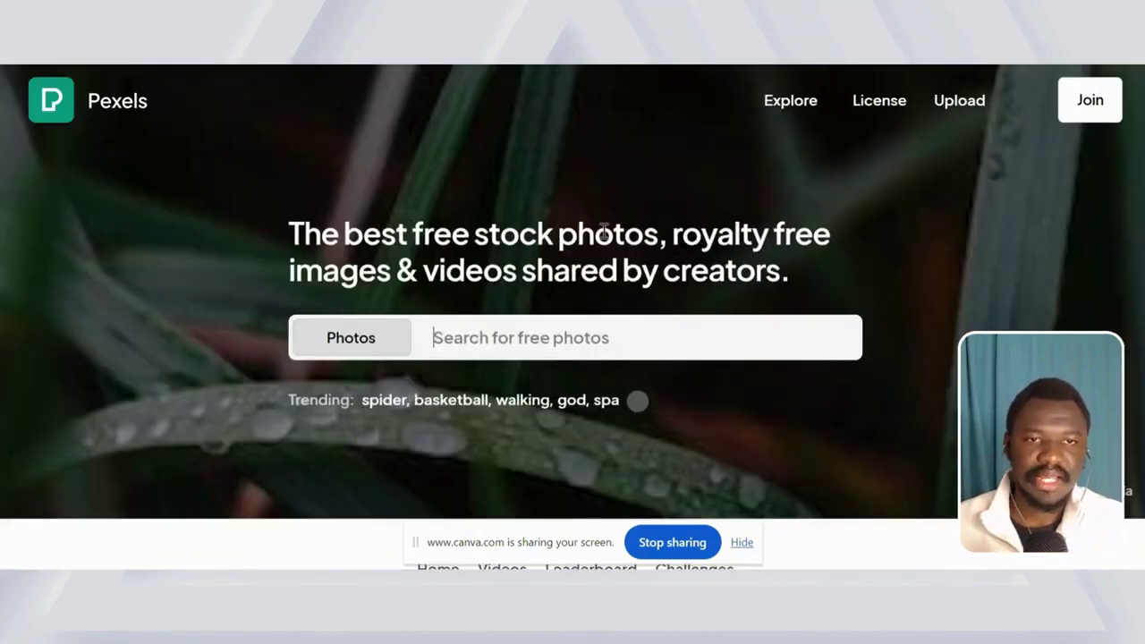
scroll(560, 260, "down", 4)
scroll(560, 273, "down", 5)
scroll(558, 349, "up", 10)
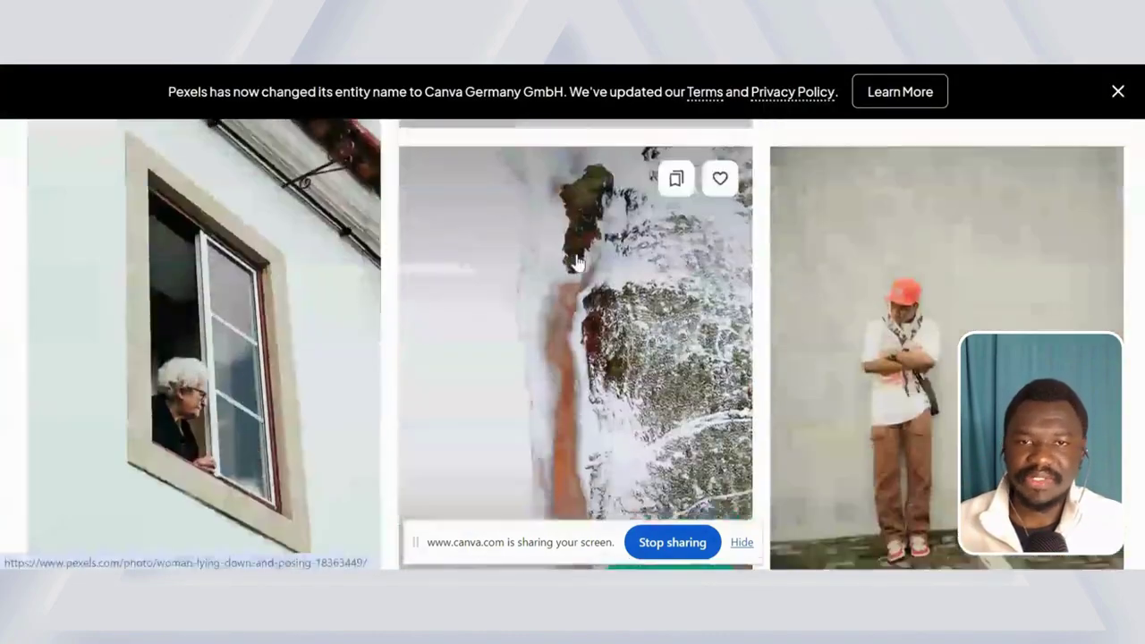
scroll(656, 216, "up", 1)
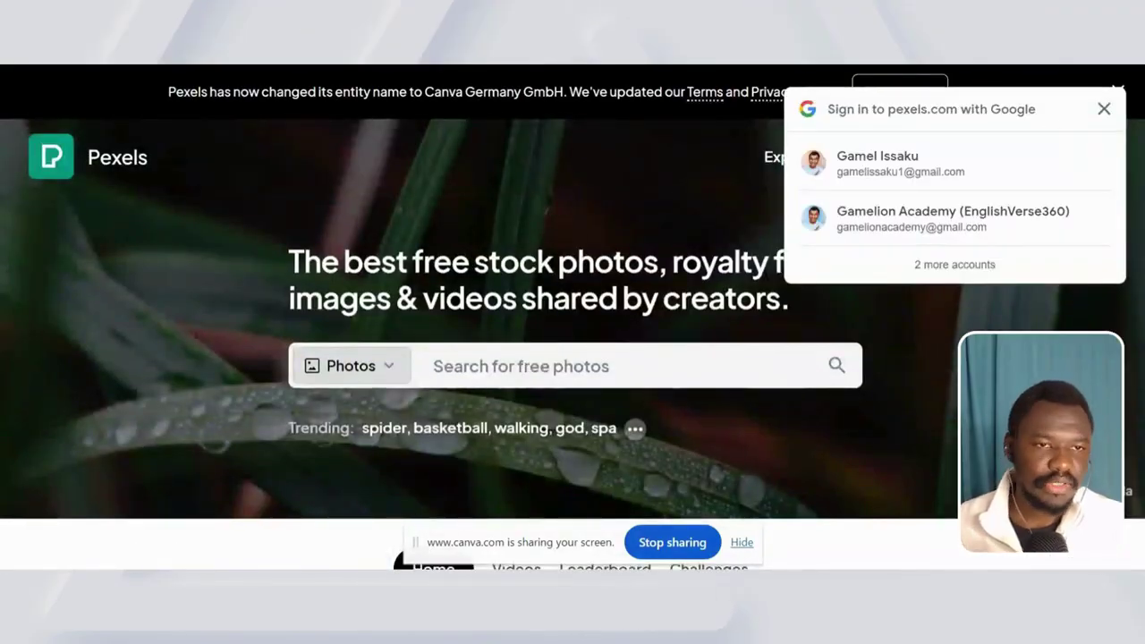
left_click(1106, 111)
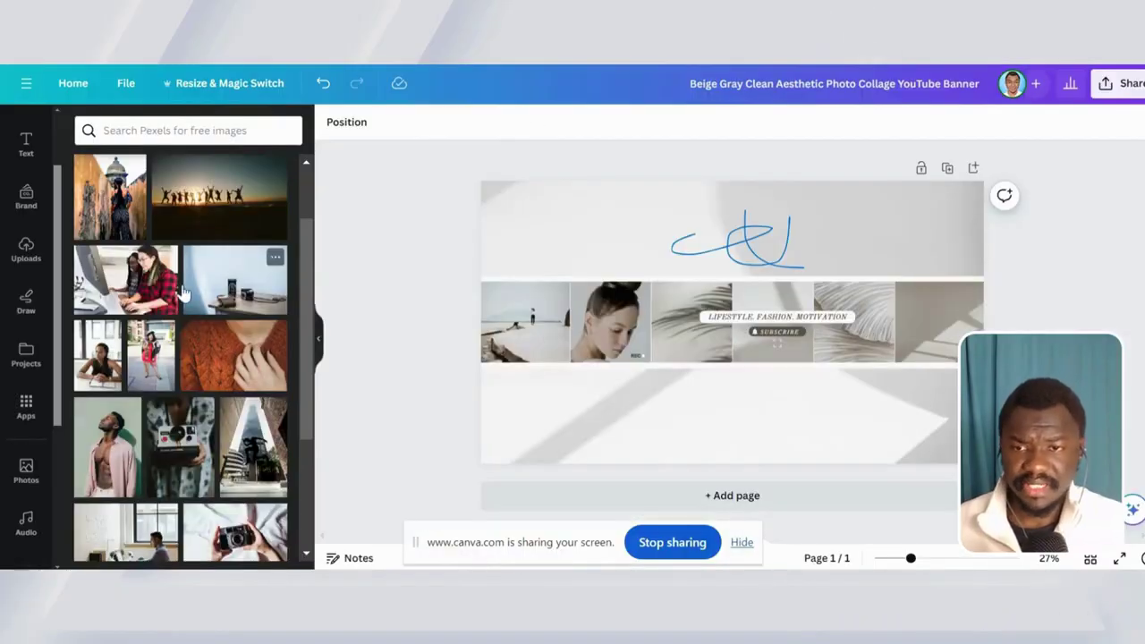
- Look through the Pexels images, the Canva photo library and the audio tracks
scroll(183, 291, "up", 2)
scroll(166, 263, "down", 5)
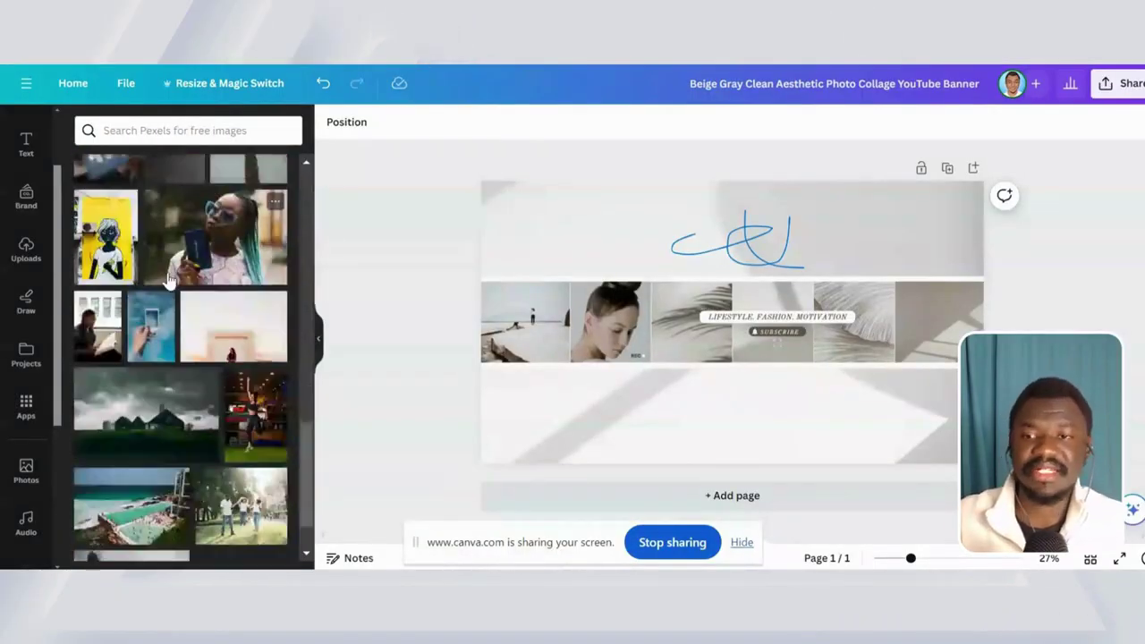
scroll(16, 430, "down", 3)
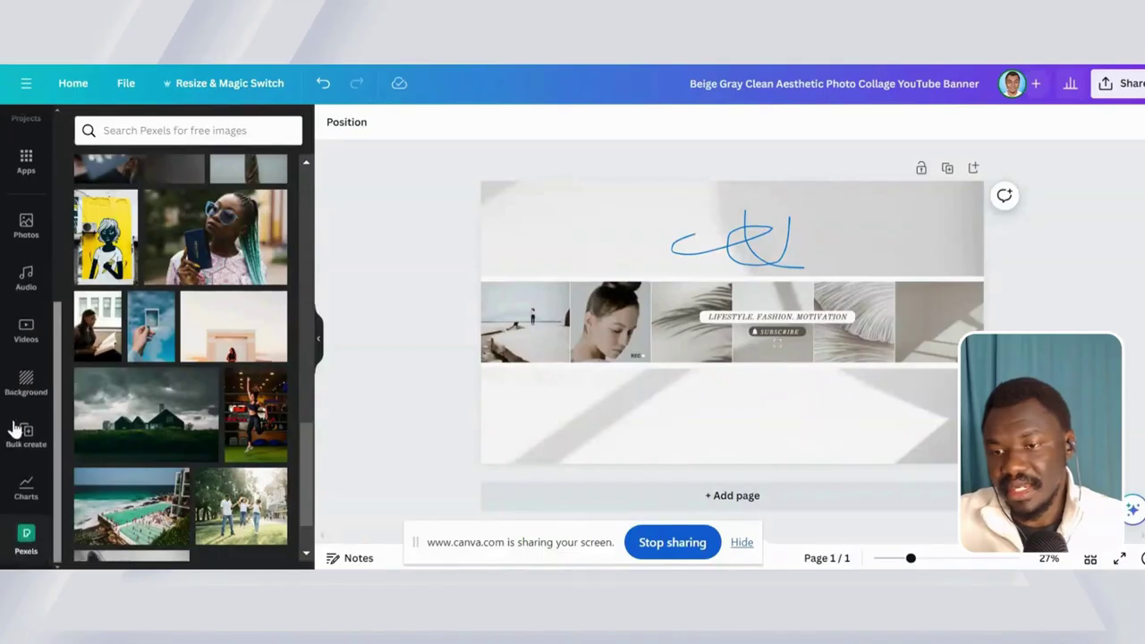
left_click(27, 226)
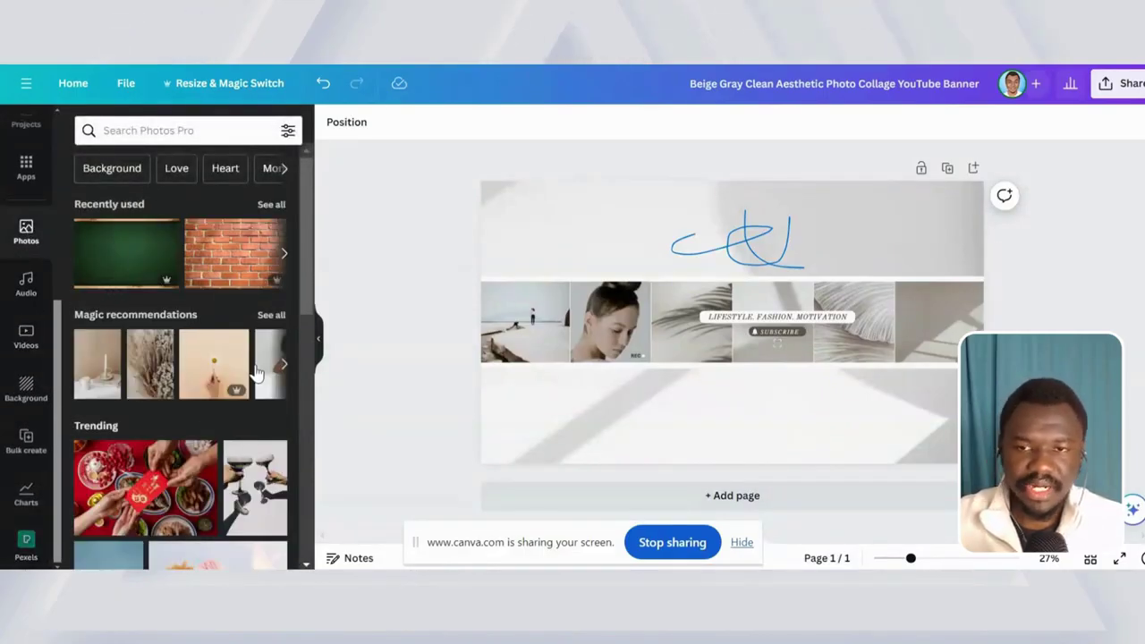
left_click(19, 300)
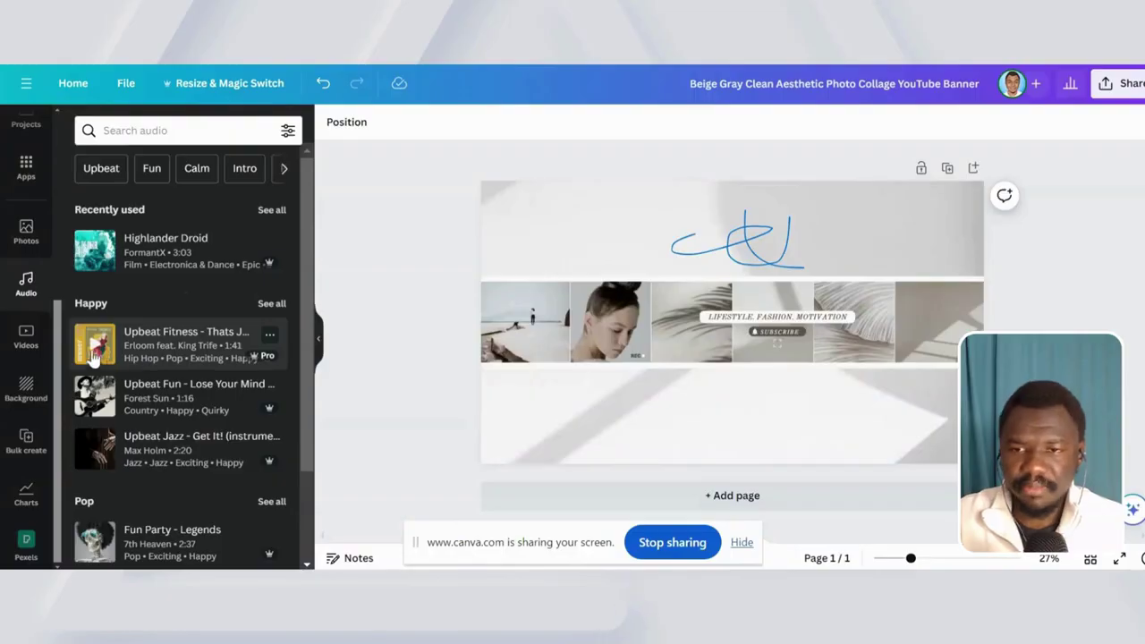
- Add the recently used green-leaves video to the banner, search videos for "minimalist" and place the 15-second potted-flower clip on the page
left_click(26, 336)
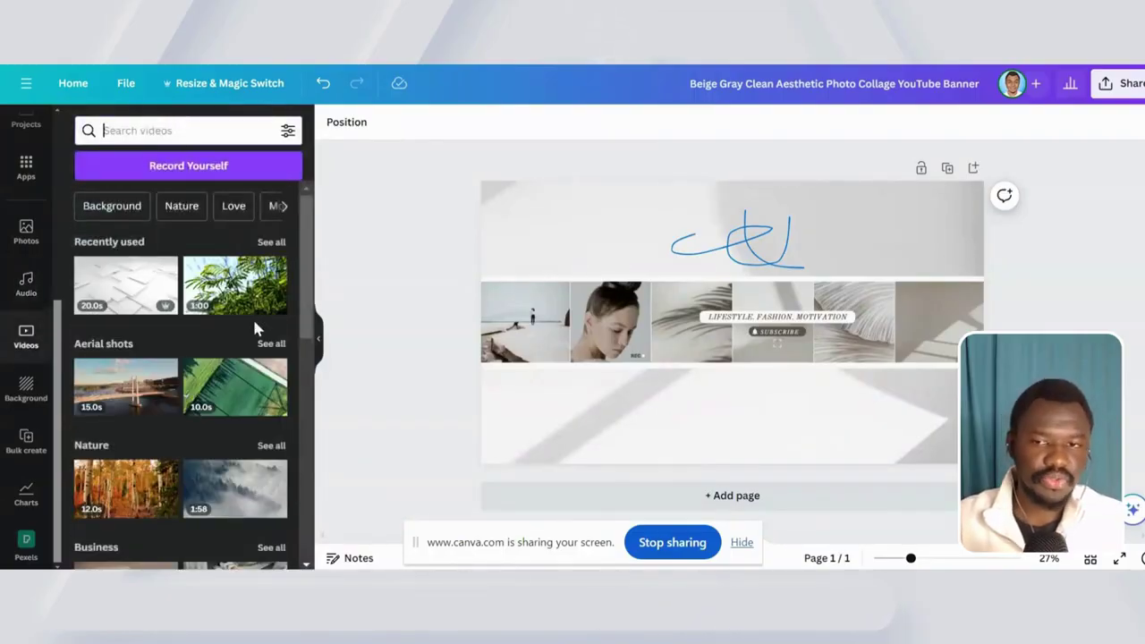
left_click(234, 285)
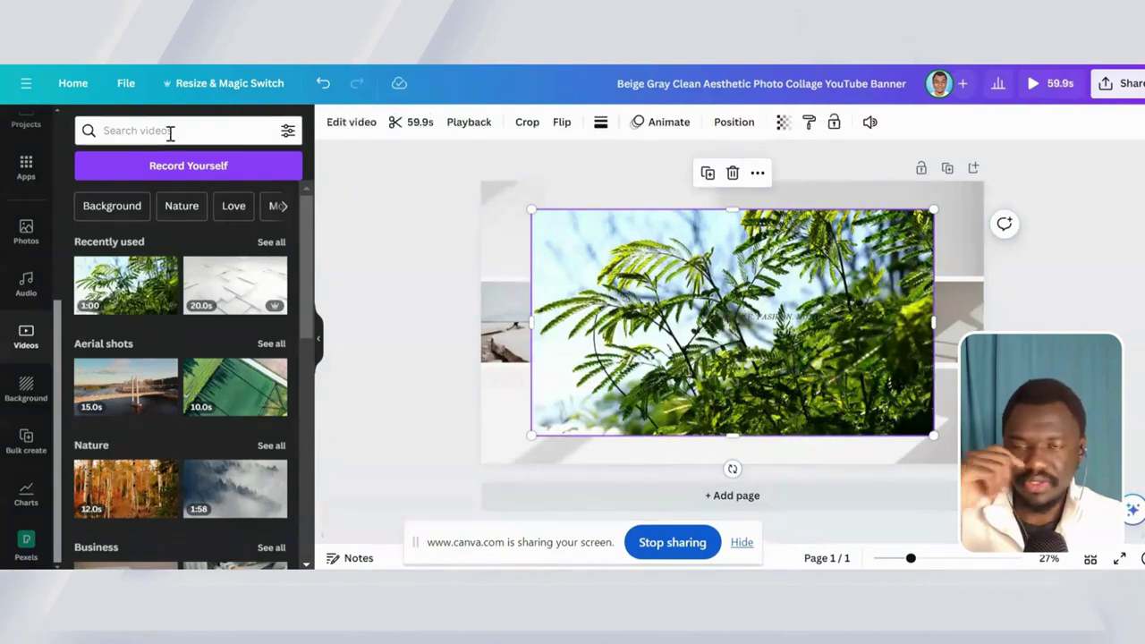
type("minim")
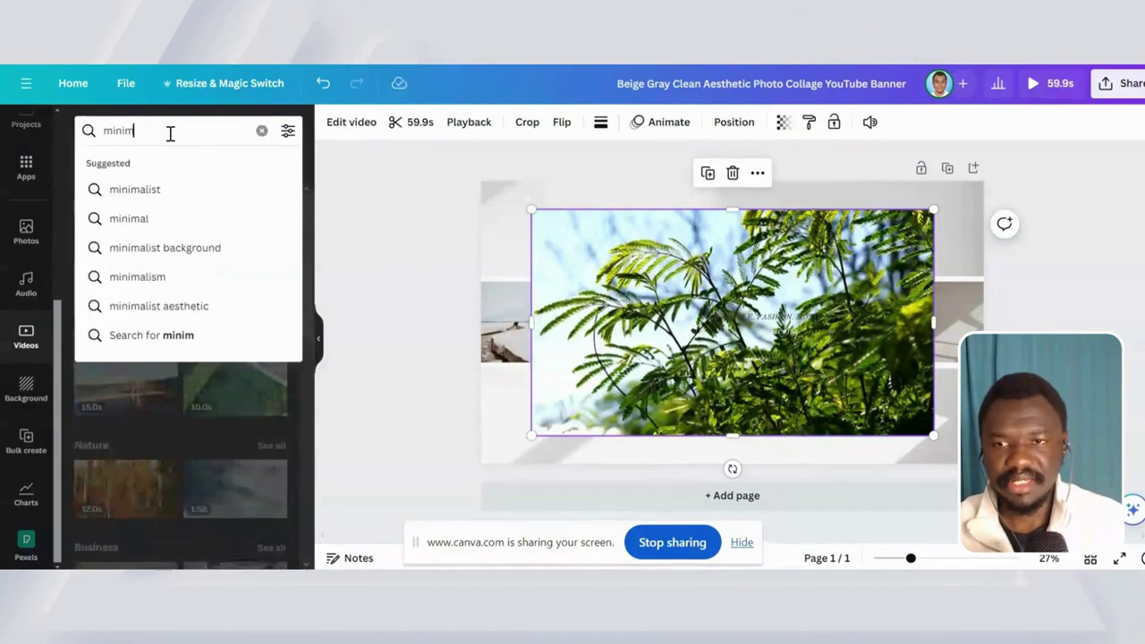
type("alist")
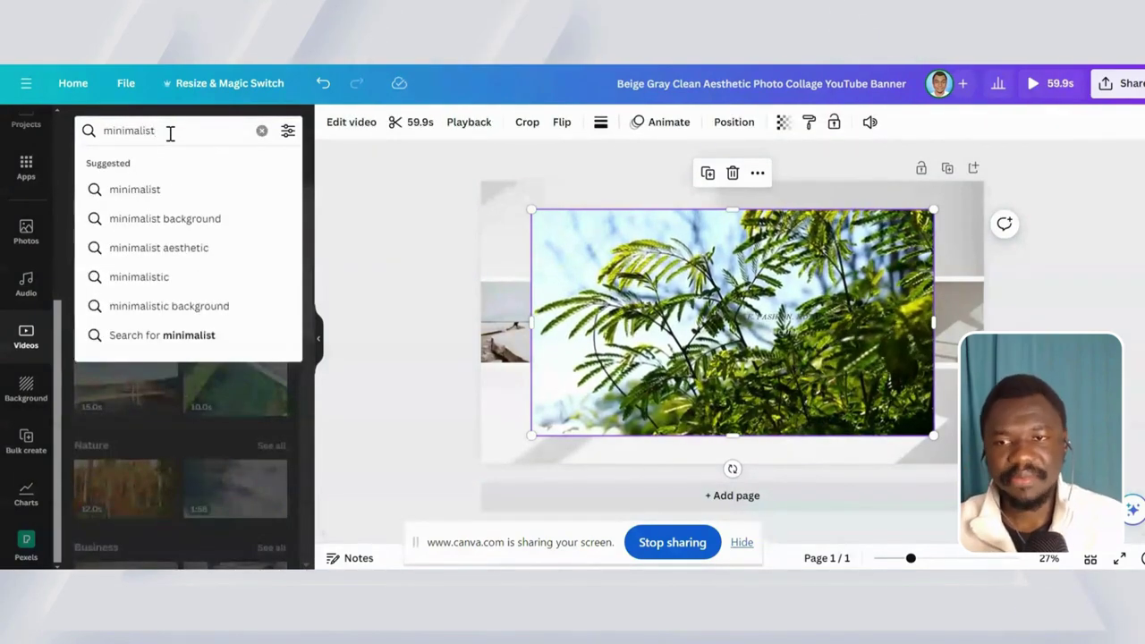
key("Return")
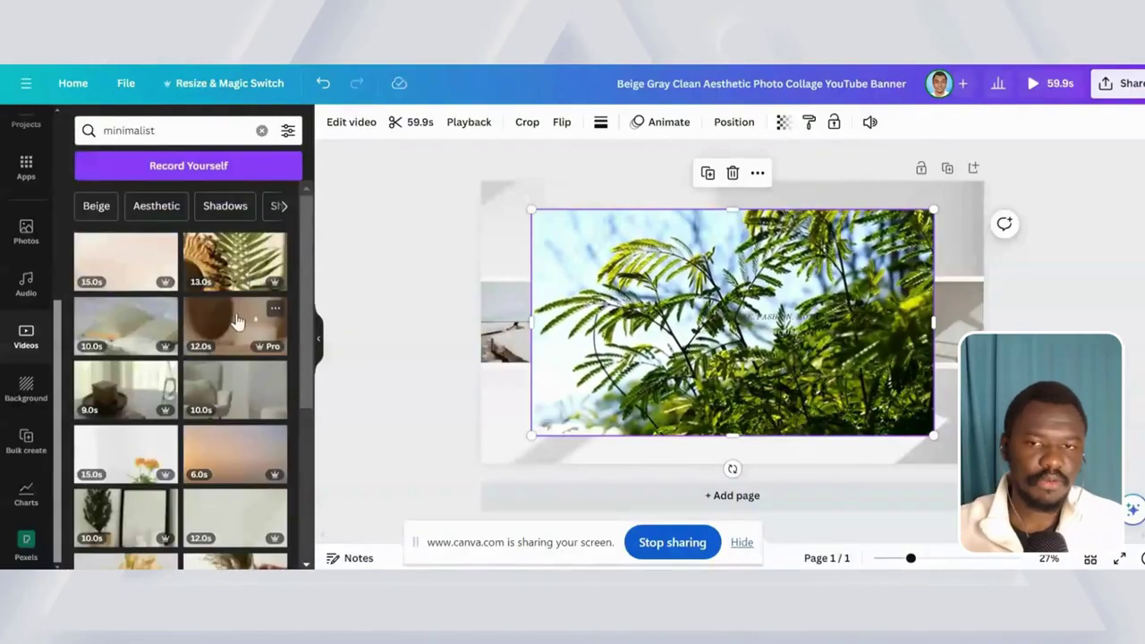
scroll(190, 338, "down", 1)
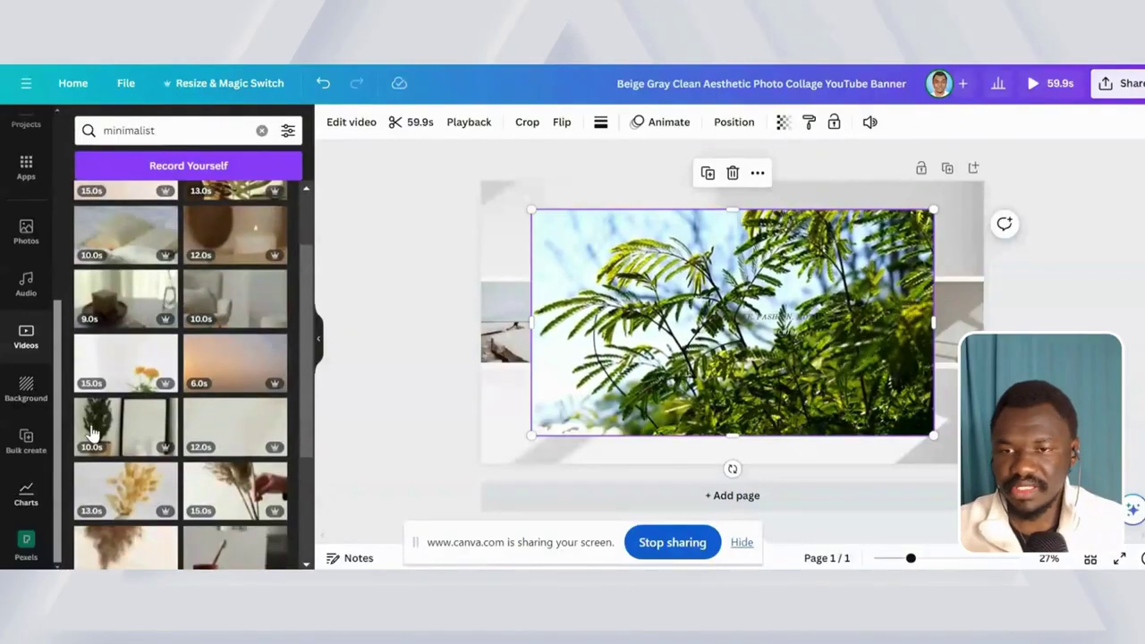
left_click_drag(110, 361, 706, 327)
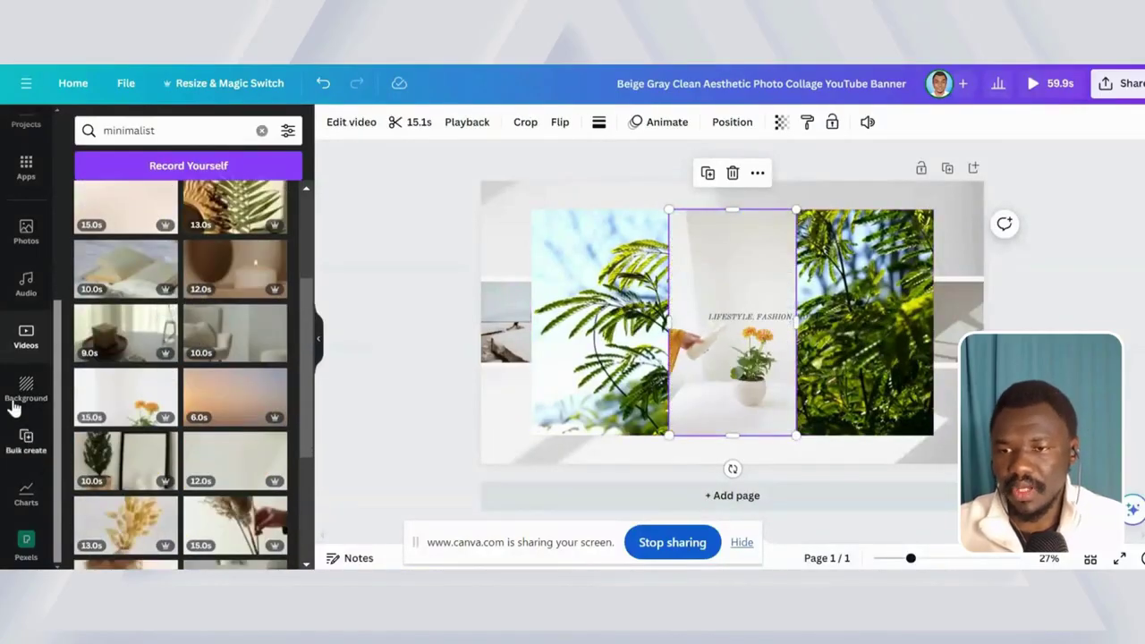
- Show the background library and delete all the videos, photos, text and other elements from the banner page
left_click(43, 407)
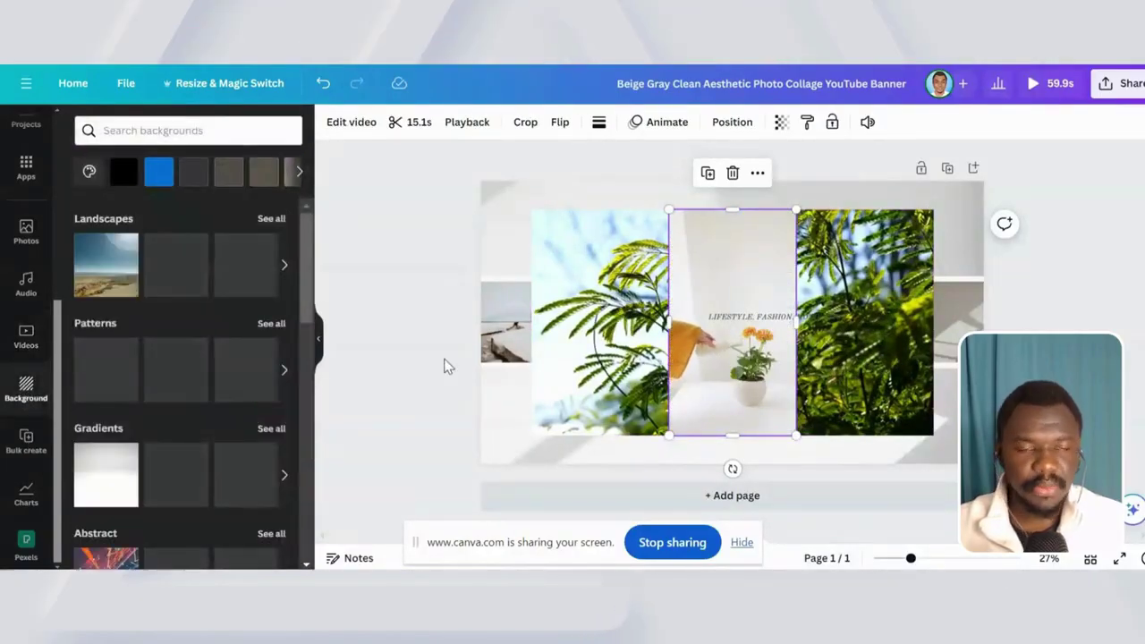
left_click(937, 408)
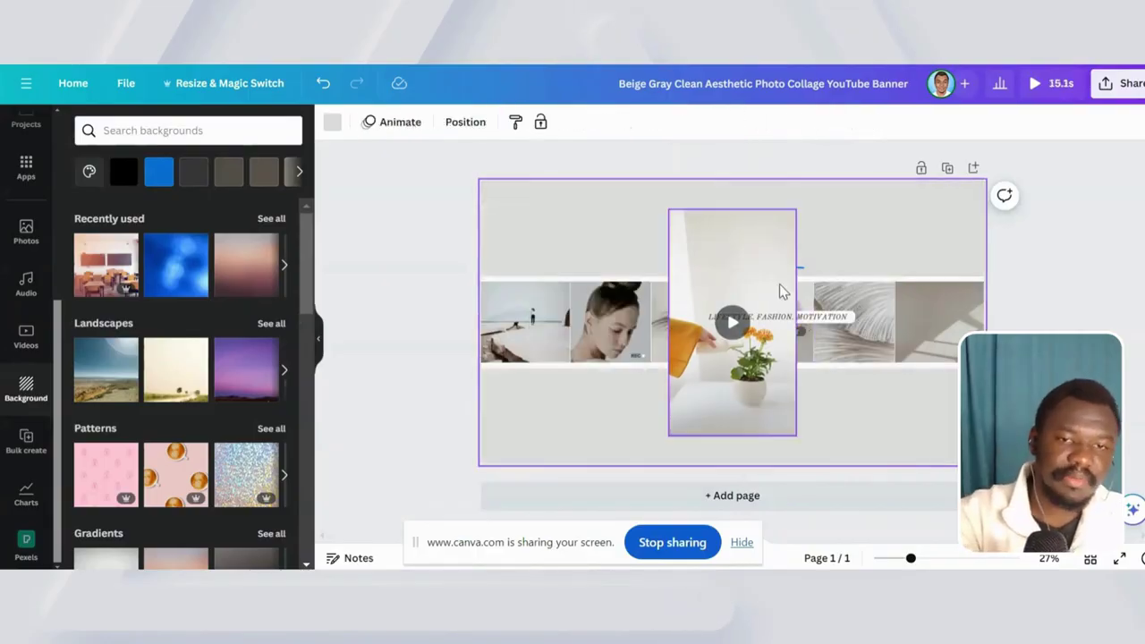
left_click_drag(936, 409, 439, 215)
key("Delete")
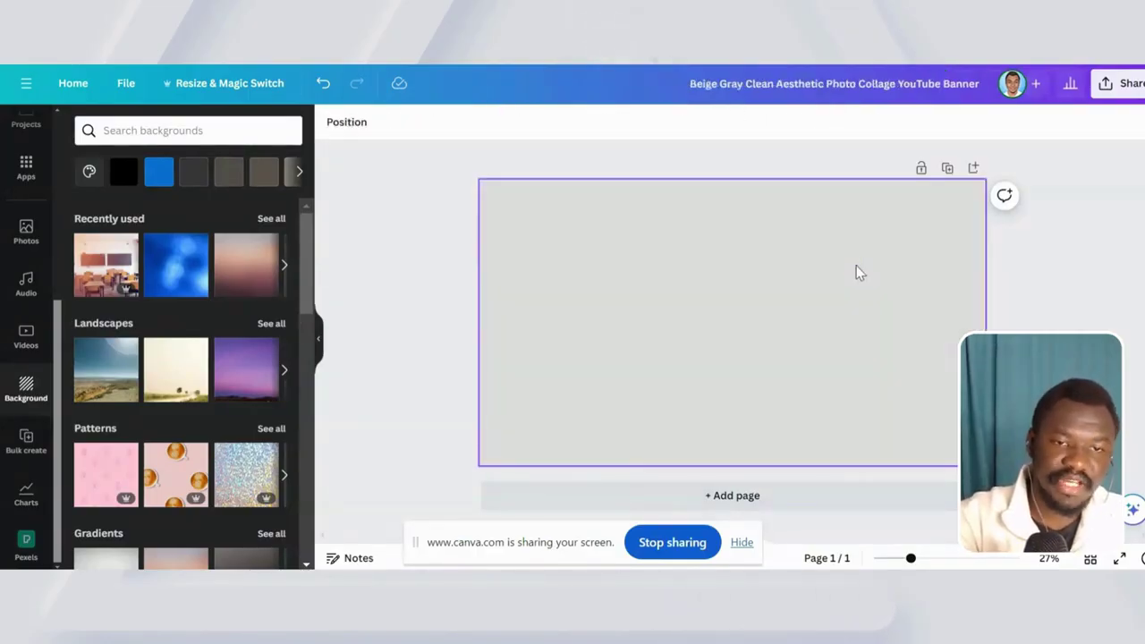
- Apply the white-to-grey gradient background to the empty banner page
scroll(233, 380, "down", 2)
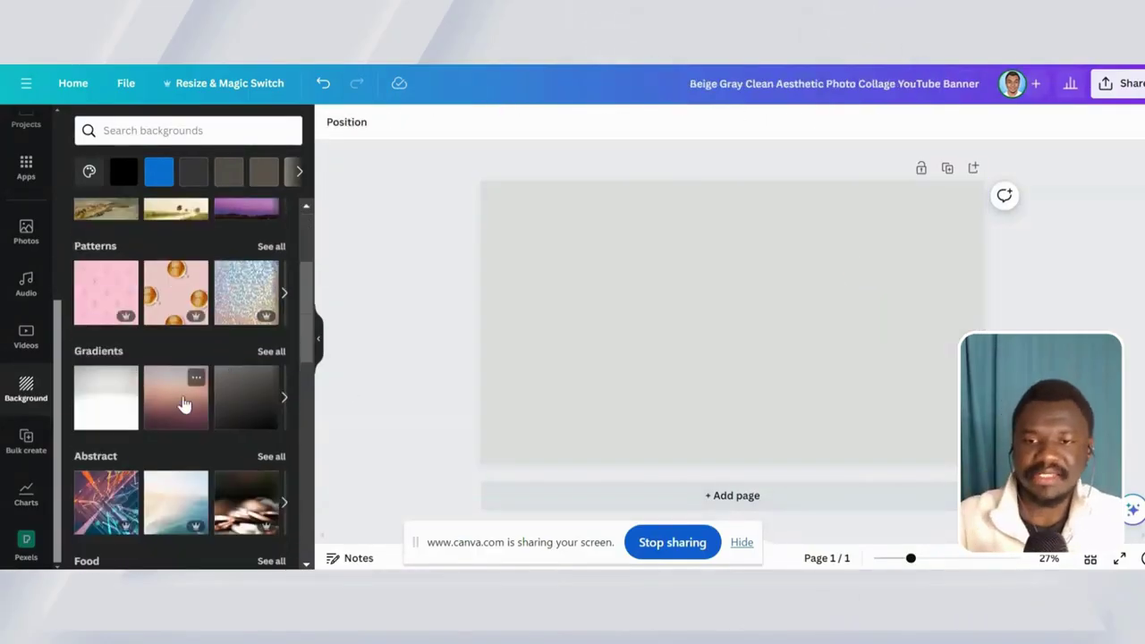
scroll(179, 370, "down", 1)
left_click(126, 322)
left_click(731, 313)
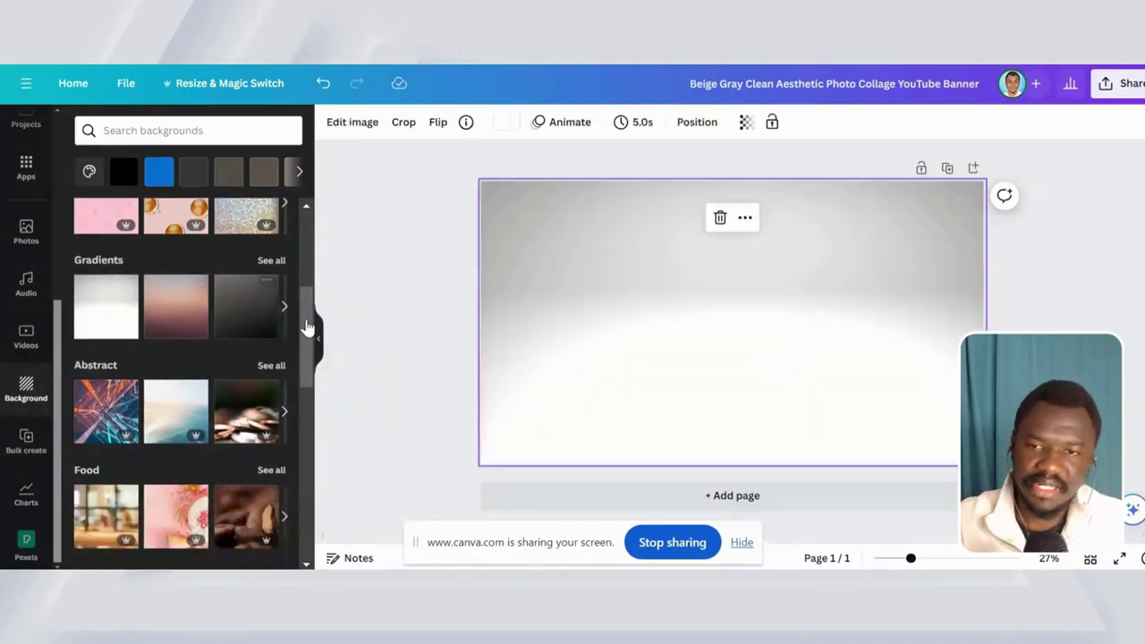
- Set the Network technology abstract image as the banner page's background
left_click(196, 394)
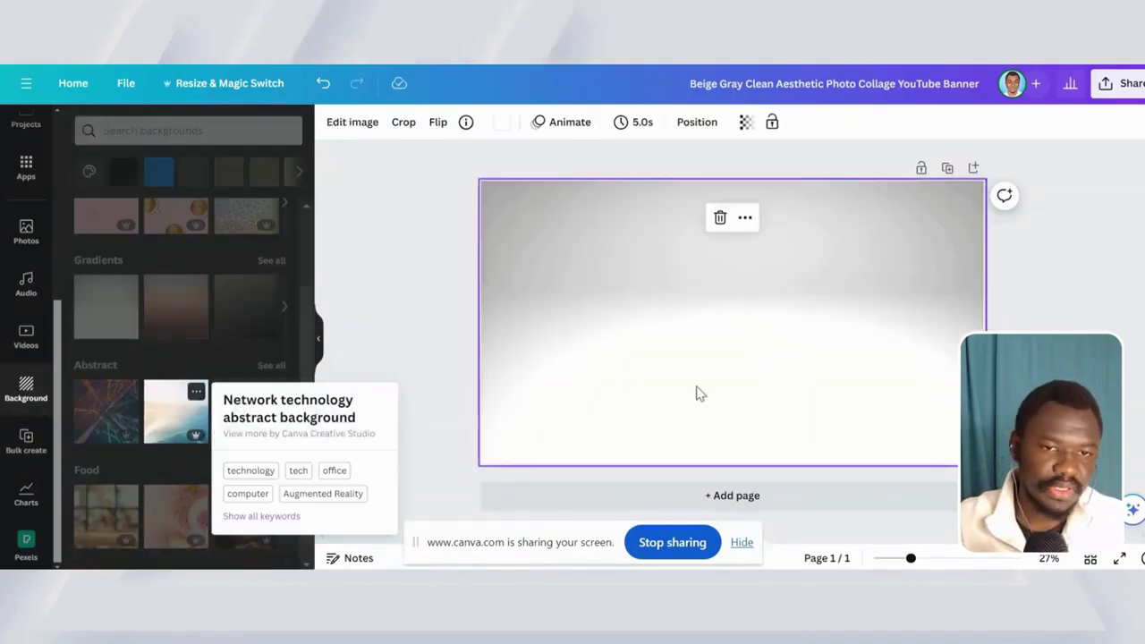
key("Delete")
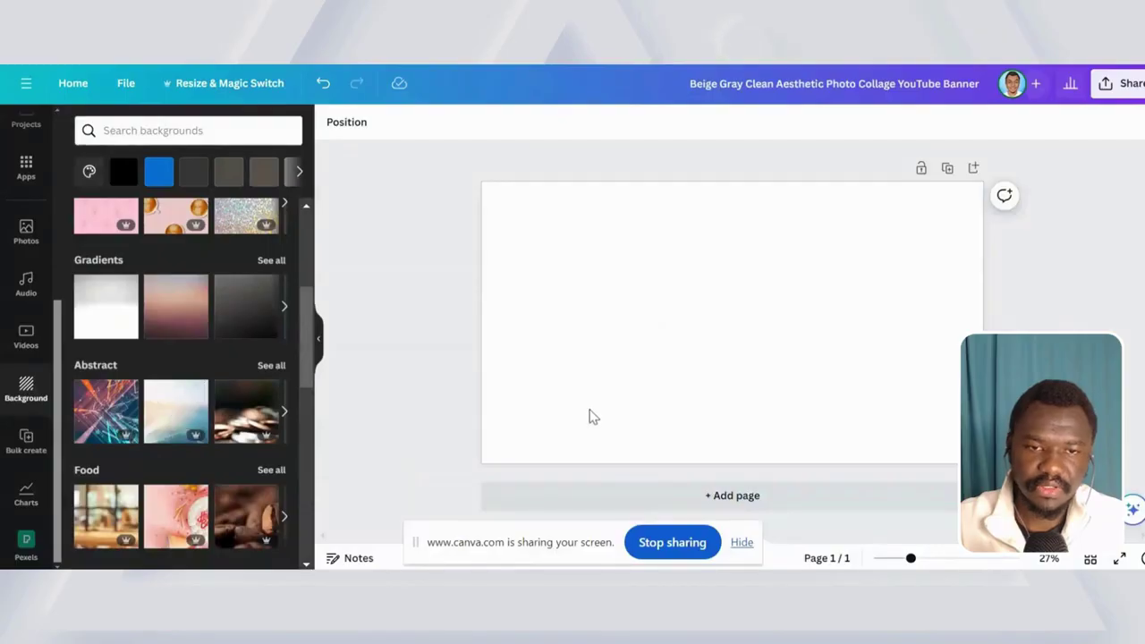
key("ctrl+z")
scroll(101, 398, "down", 3)
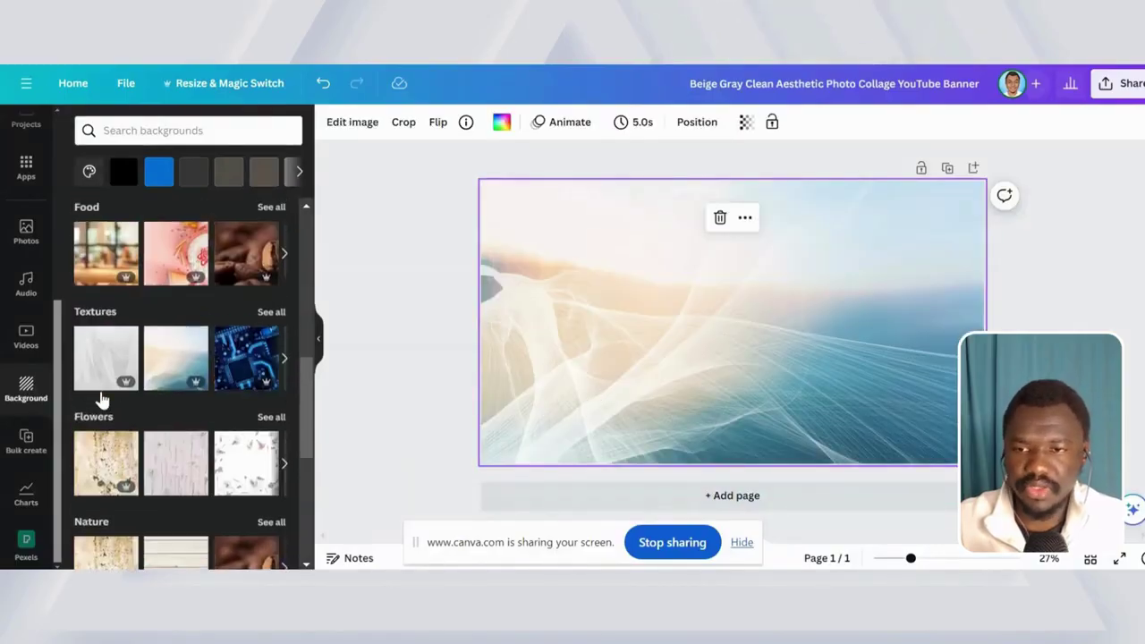
- Show Bulk create's manual data entry table, examine its sample Name and Email columns and close it
left_click(18, 448)
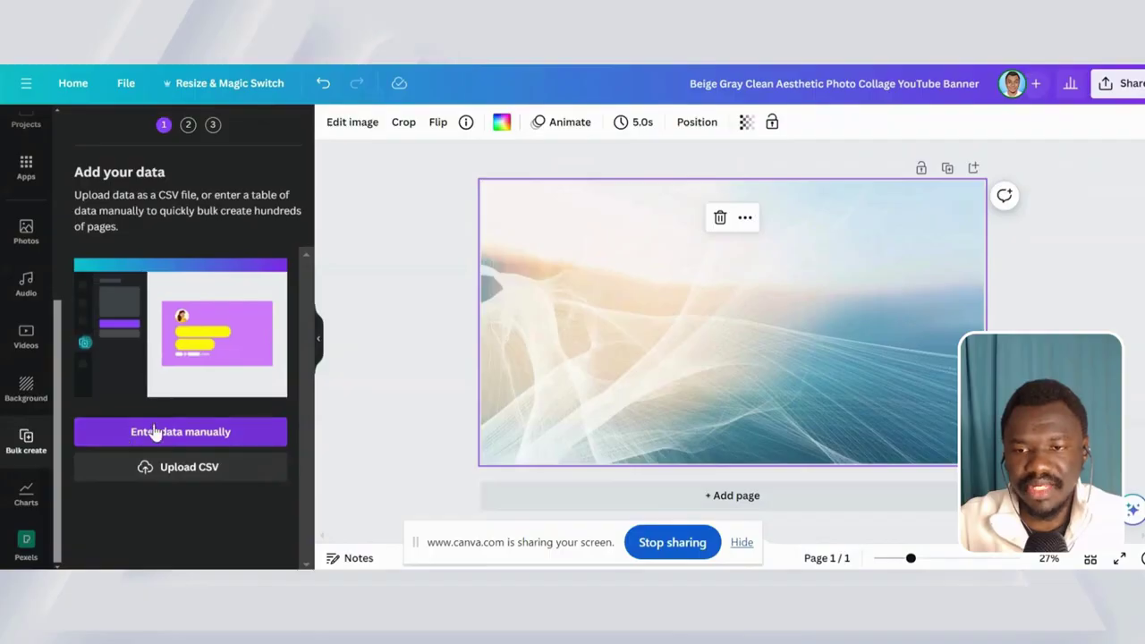
left_click(200, 436)
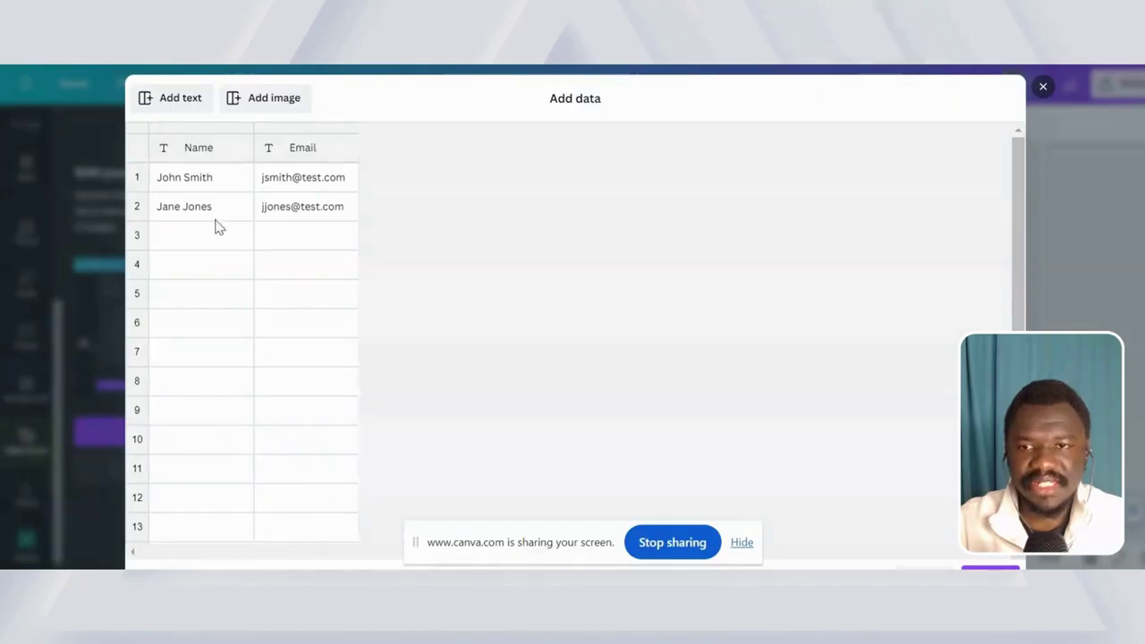
left_click(167, 178)
left_click(198, 150)
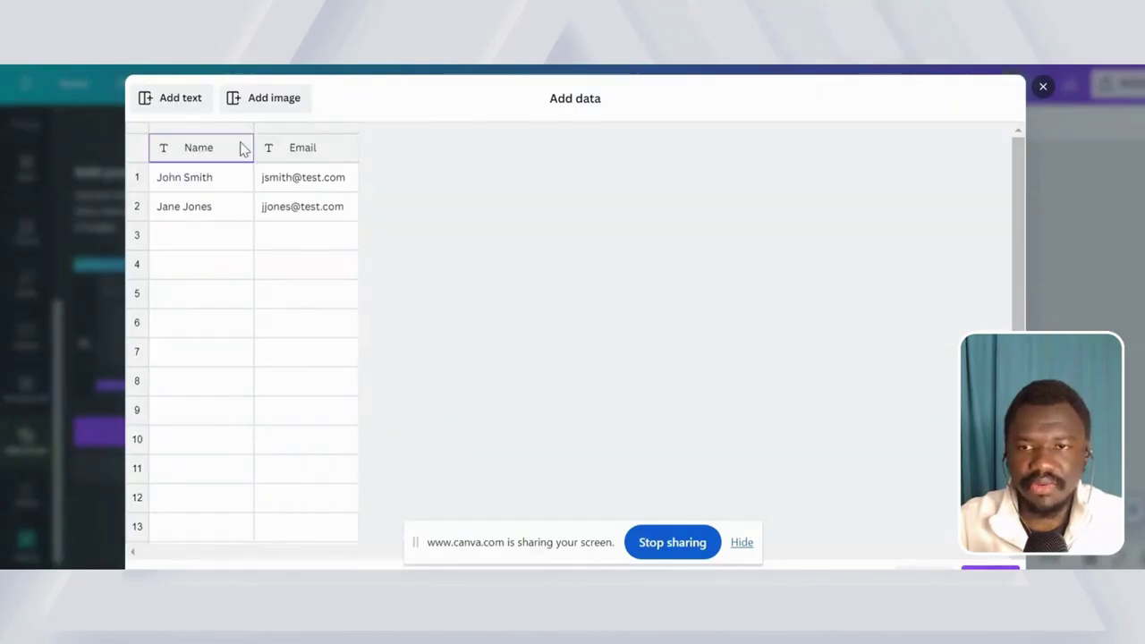
left_click(192, 183)
left_click(191, 209)
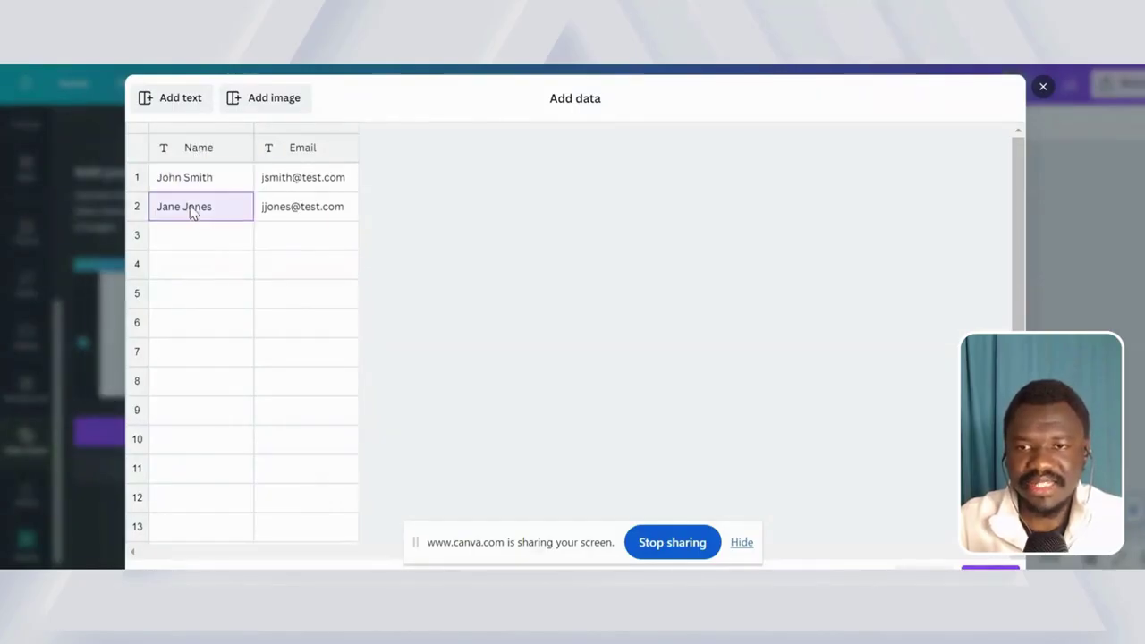
left_click(299, 148)
left_click(289, 183)
left_click(292, 209)
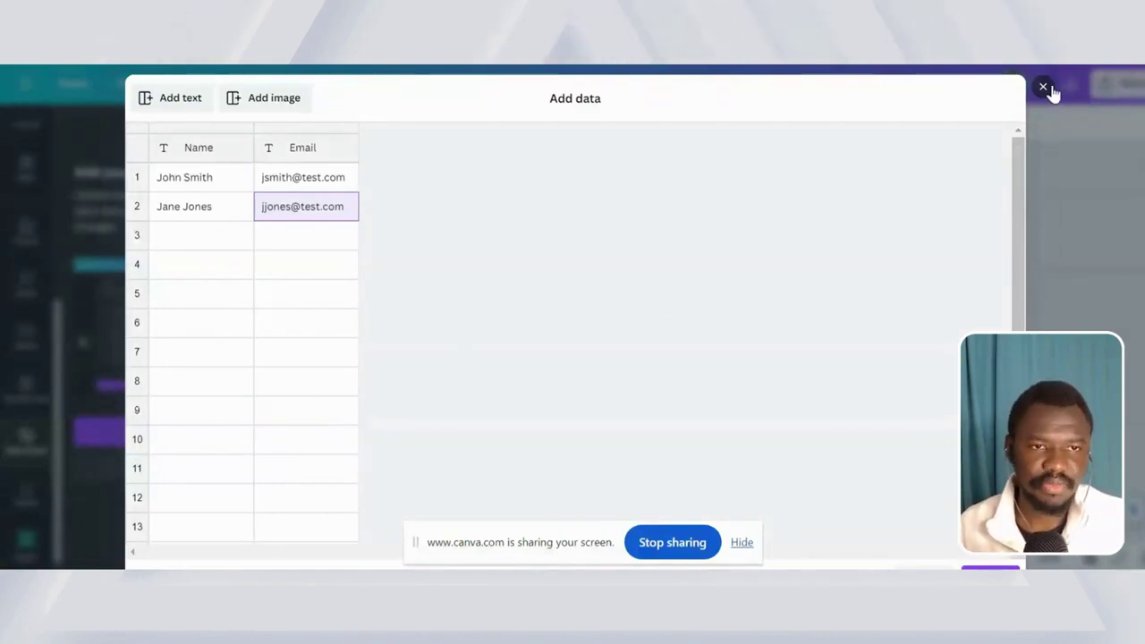
key("Escape")
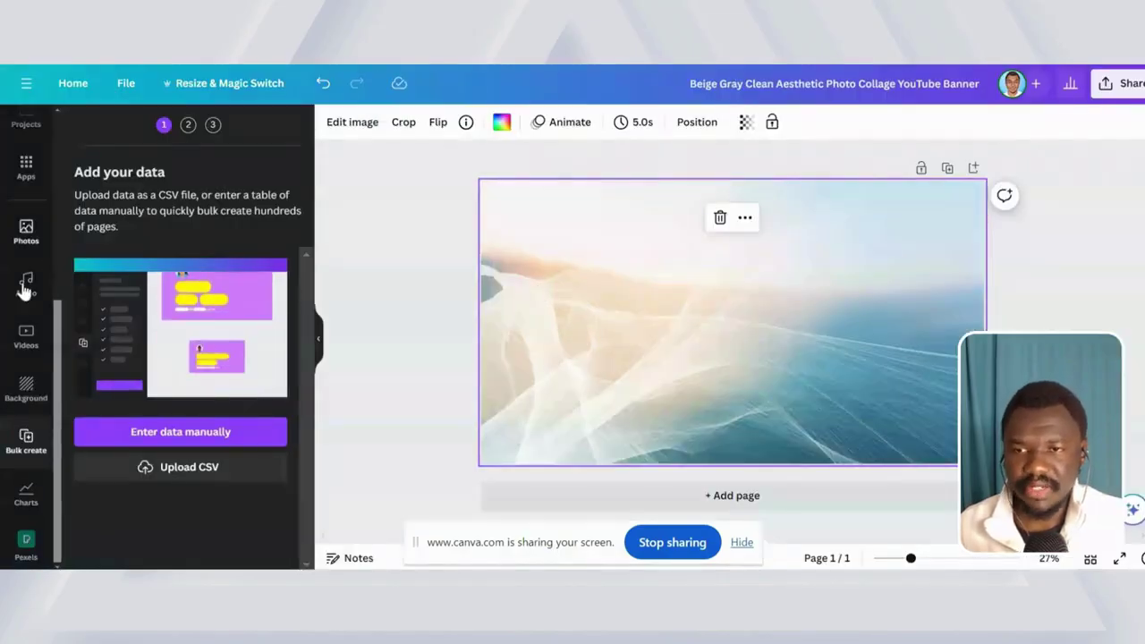
- Add a default heading to the banner page and move it slightly above the centre
scroll(22, 286, "up", 4)
left_click(23, 240)
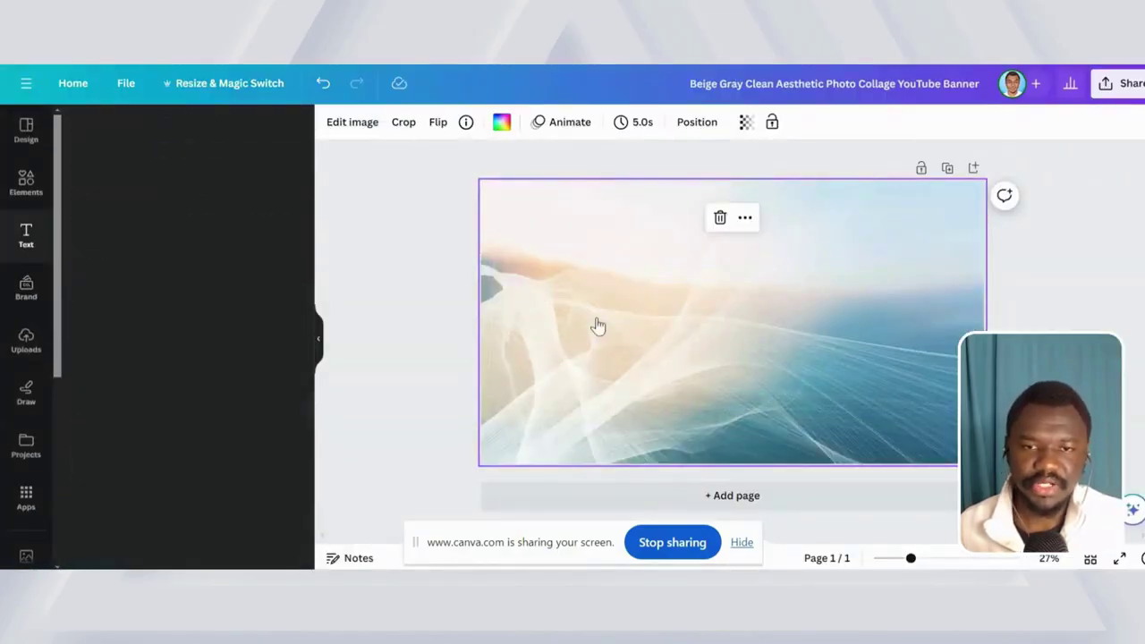
left_click(143, 297)
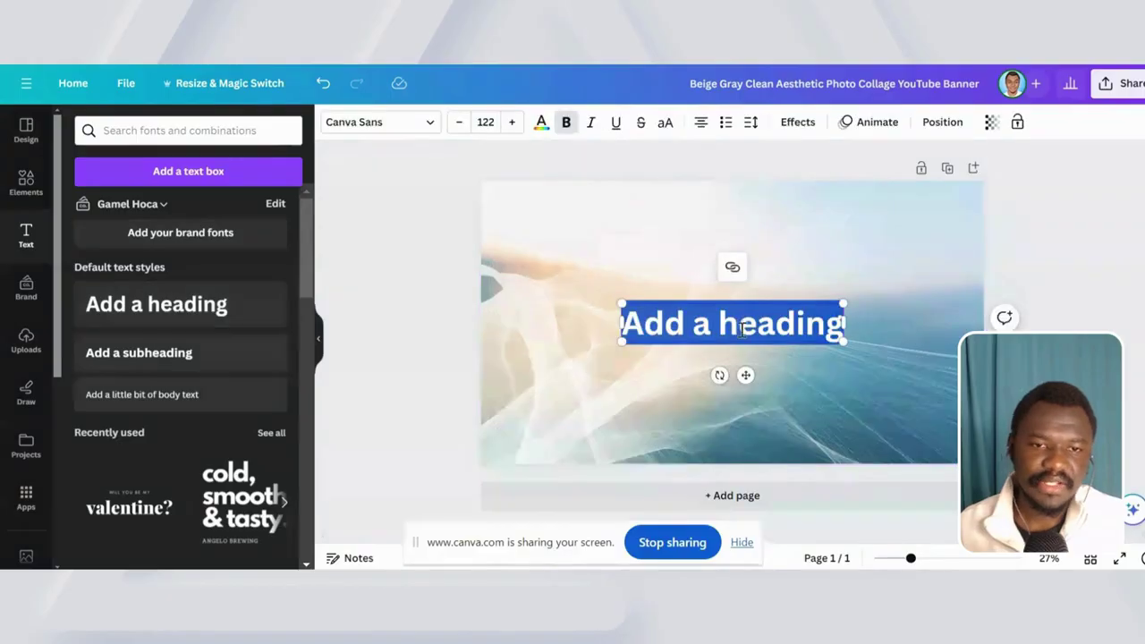
left_click(1005, 318)
left_click(769, 355)
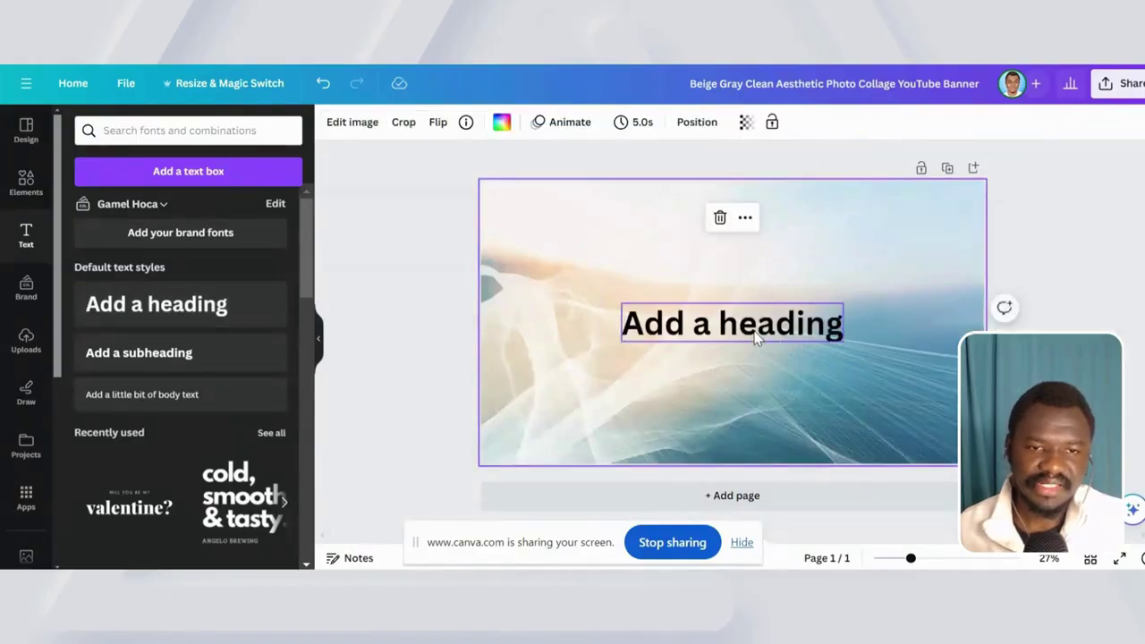
mouse_move(755, 334)
left_mouse_down()
mouse_move(746, 302)
mouse_move(750, 318)
left_mouse_up()
- Replace the heading's placeholder wording with "TEXT 1"
double_click(750, 311)
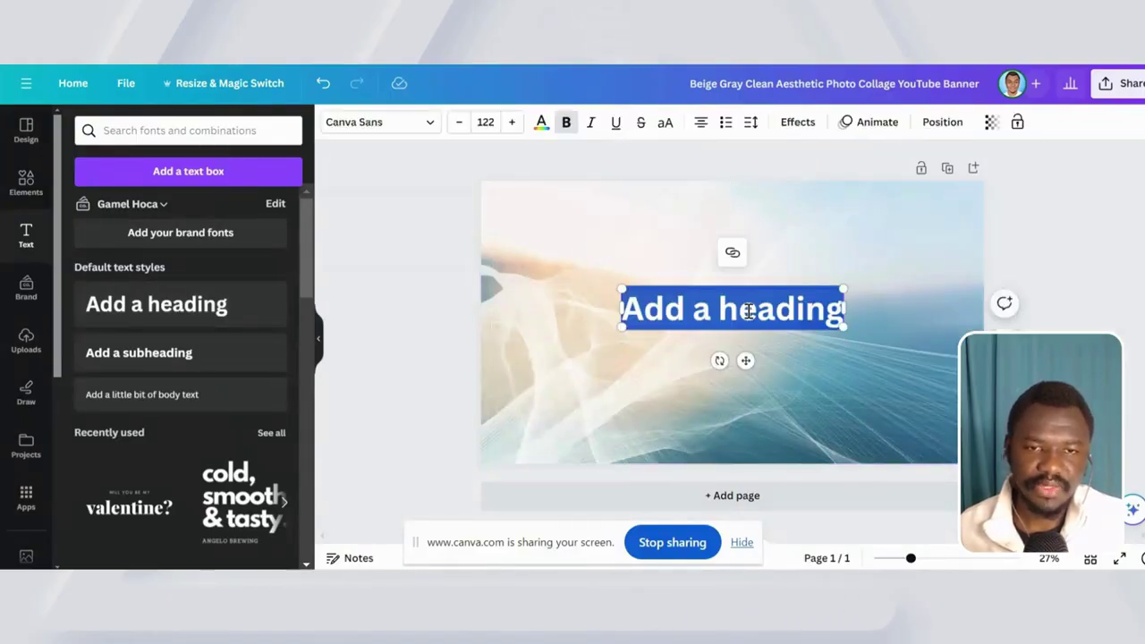
type("Y")
key("BackSpace")
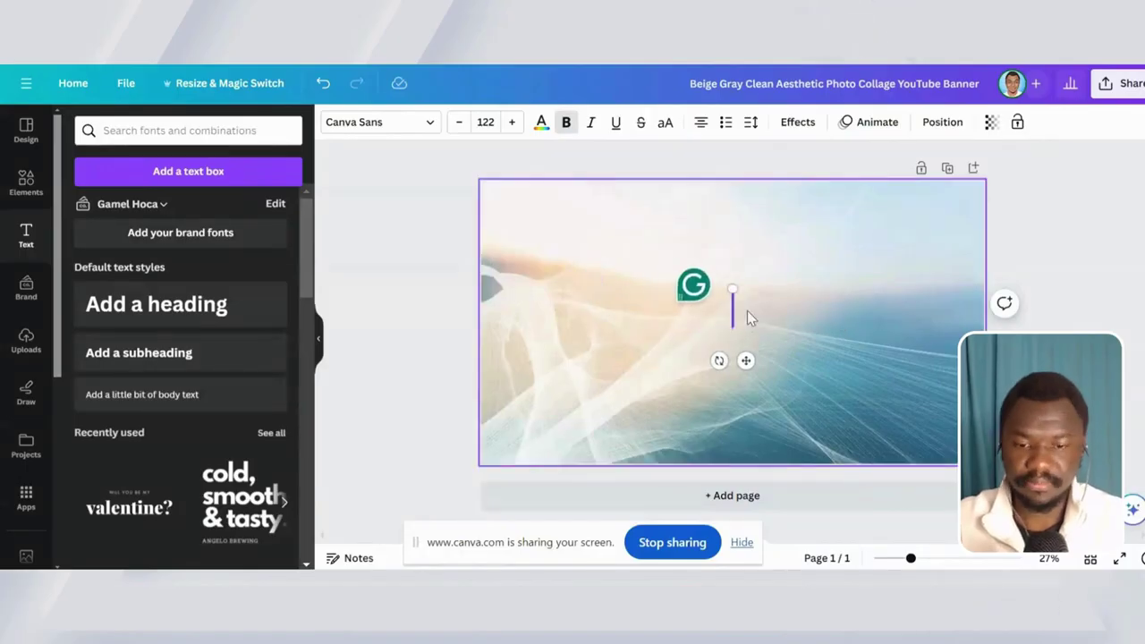
type("EXT")
key("BackSpace")
key("BackSpace")
key("BackSpace")
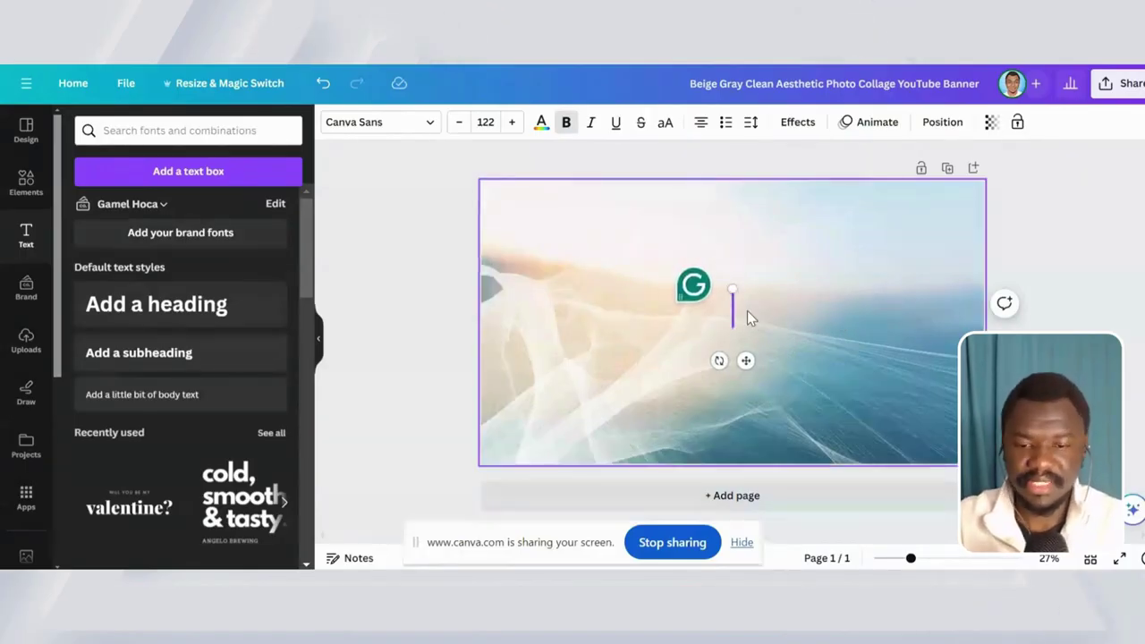
type("TEXT 1")
left_click(828, 330)
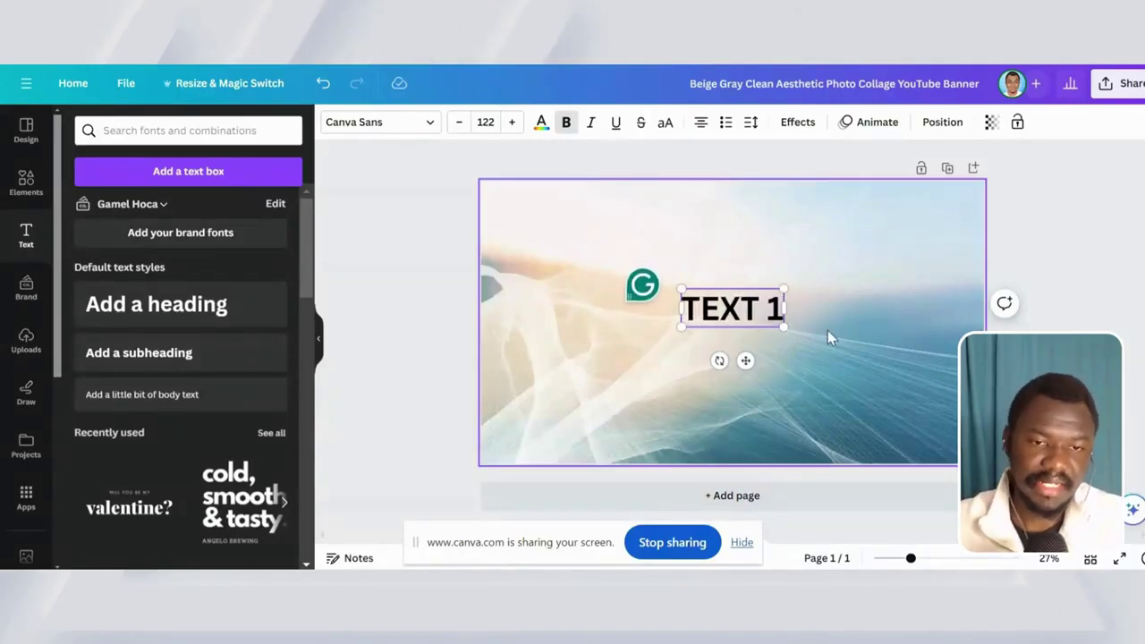
- Move the heading below the page centre and place a duplicate of it above
left_click_drag(776, 322, 742, 362)
left_click(785, 411)
left_click(743, 304)
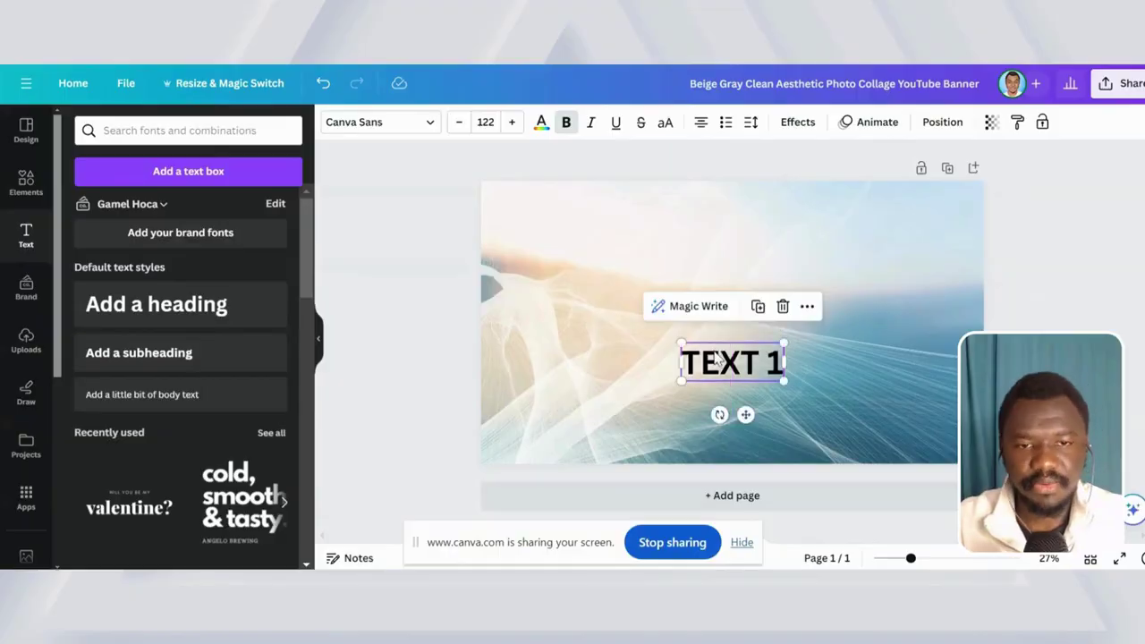
left_click(765, 282)
left_click(741, 302)
- Change the upper heading to "Quiz Questions" and move it slightly up
double_click(740, 300)
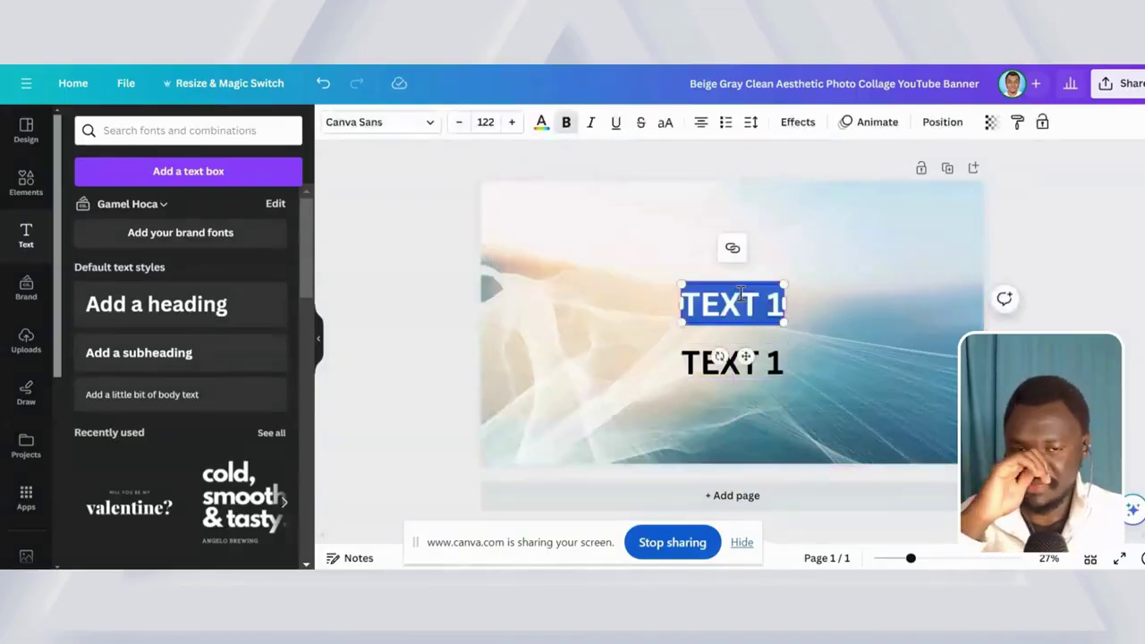
type("Quiz")
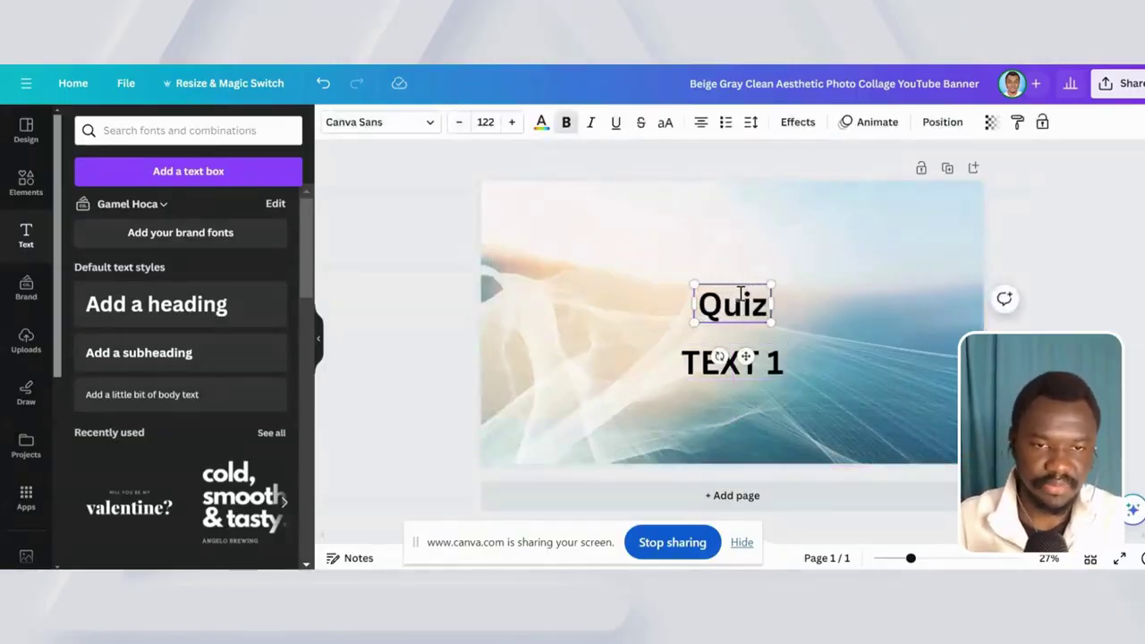
type(" Quesyi")
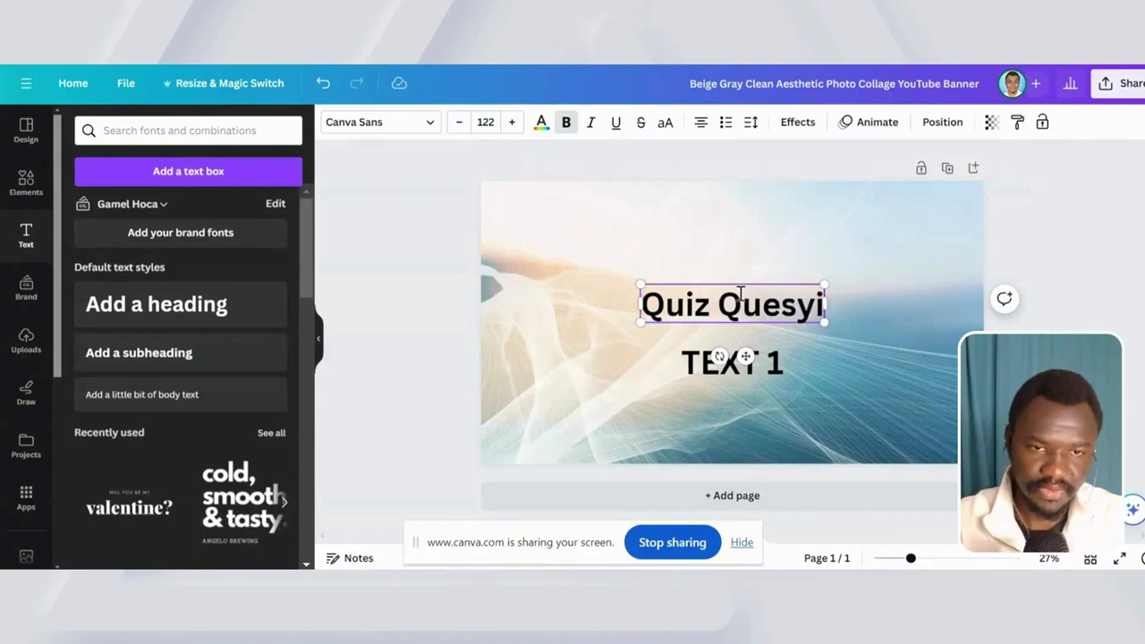
key("BackSpace")
key("BackSpace")
type("tions")
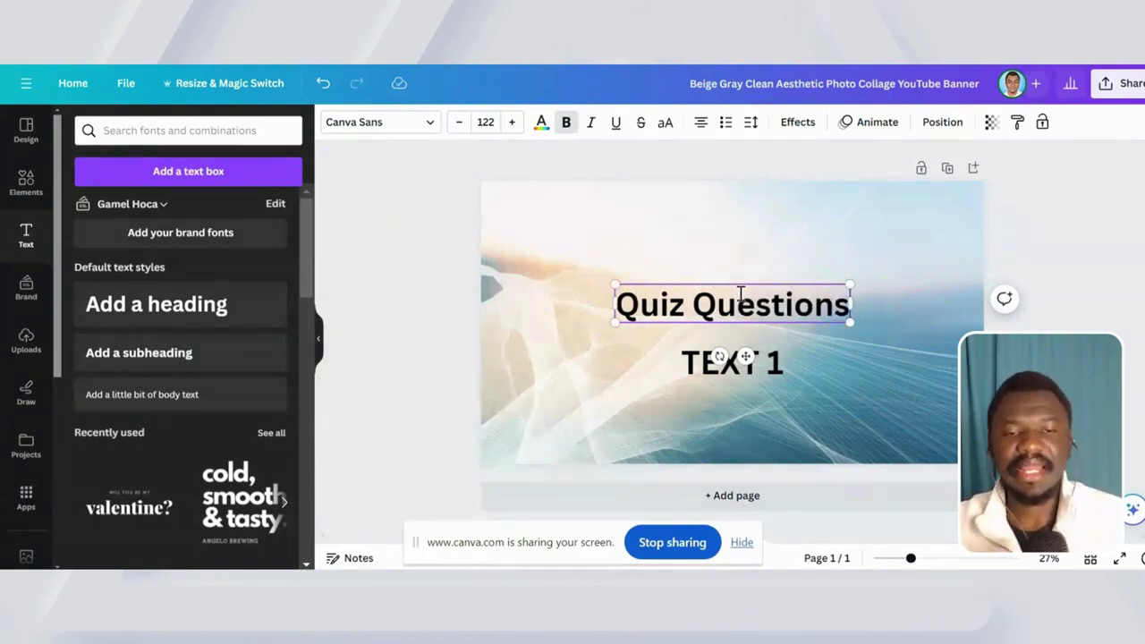
left_click(832, 338)
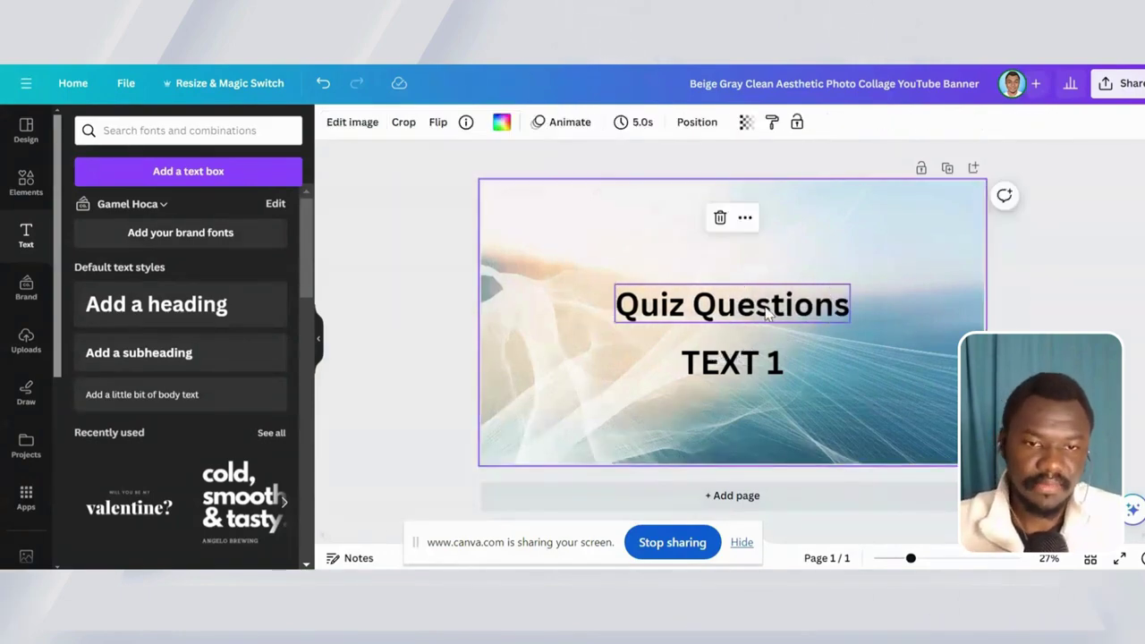
left_click_drag(762, 308, 761, 288)
- Change the lower heading to "Answers" and nudge it slightly down
double_click(765, 379)
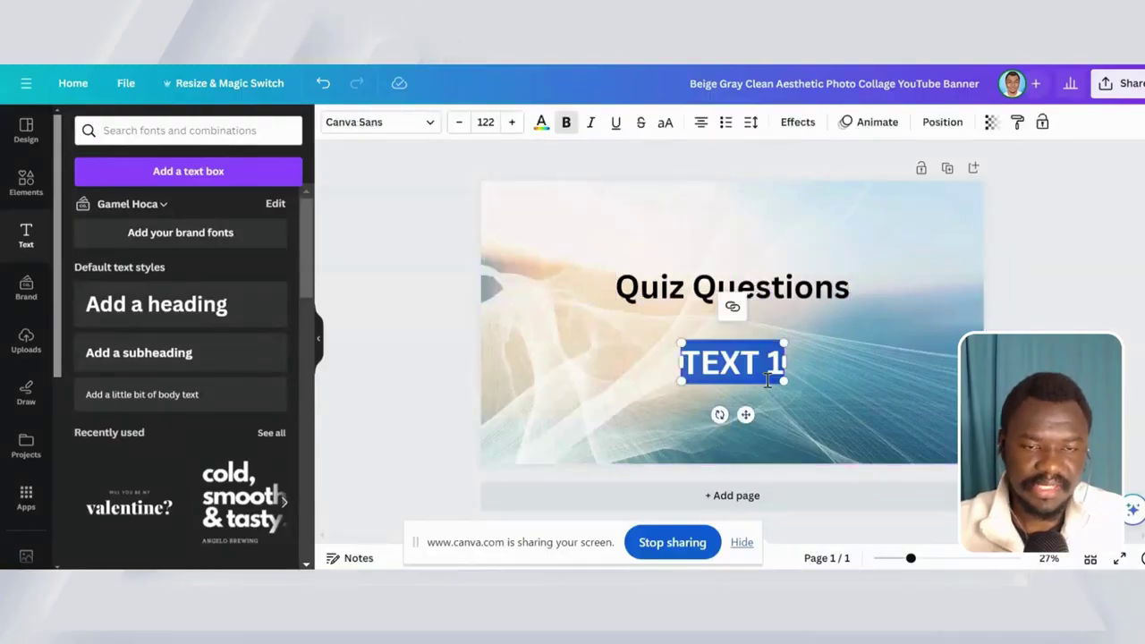
key("BackSpace")
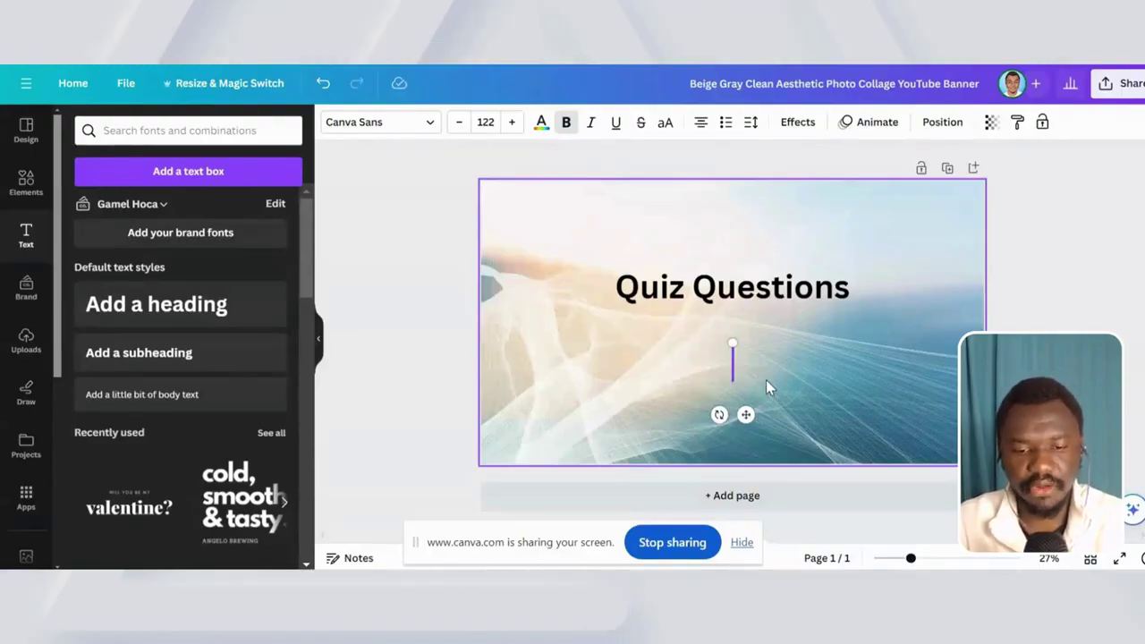
type("Ans")
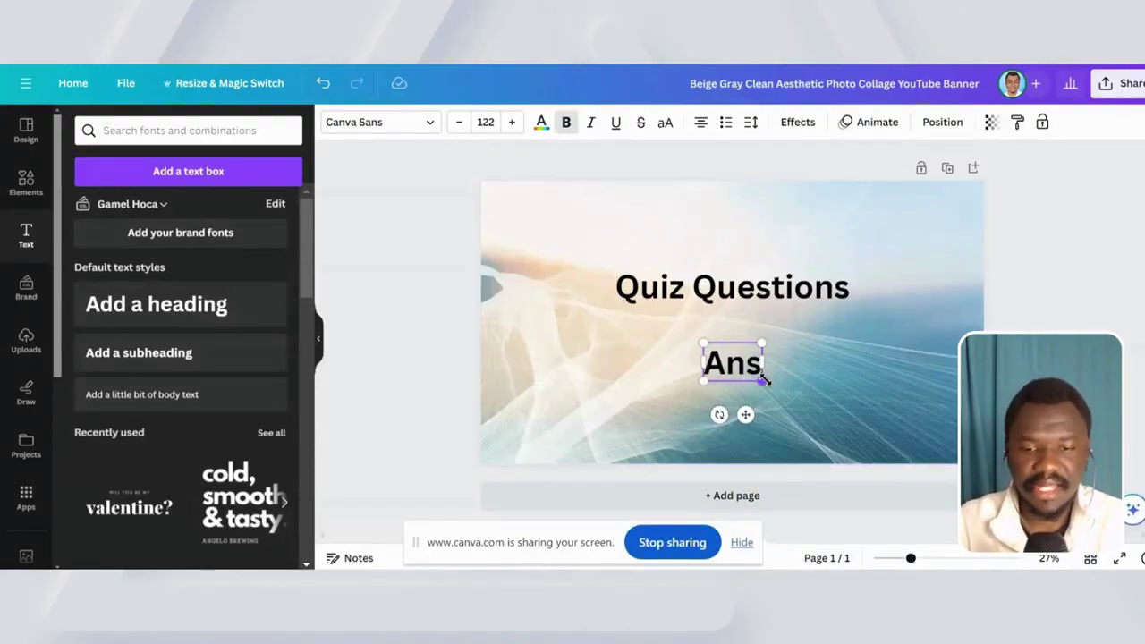
type("wers")
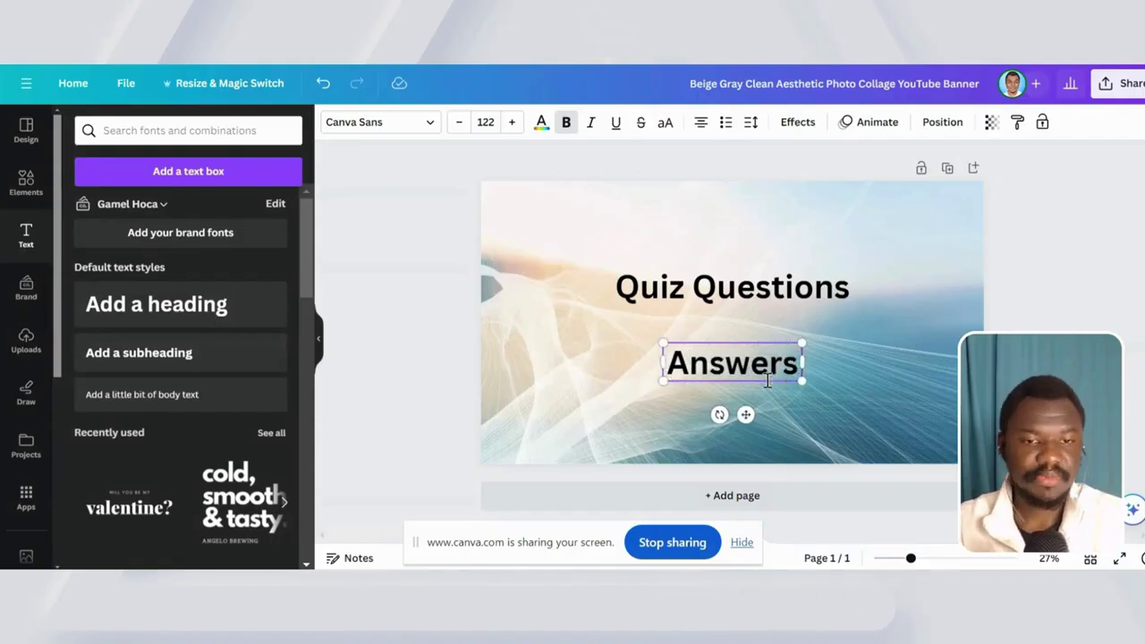
left_click(811, 391)
left_click(779, 374)
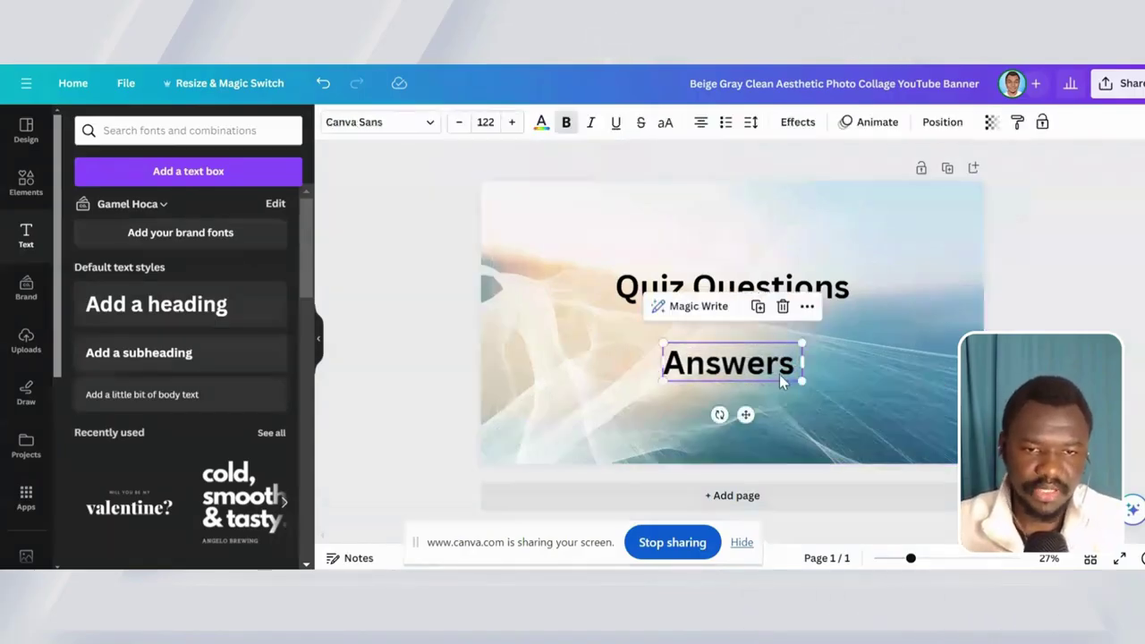
mouse_move(779, 374)
left_mouse_down()
mouse_move(790, 372)
mouse_move(778, 378)
left_mouse_up()
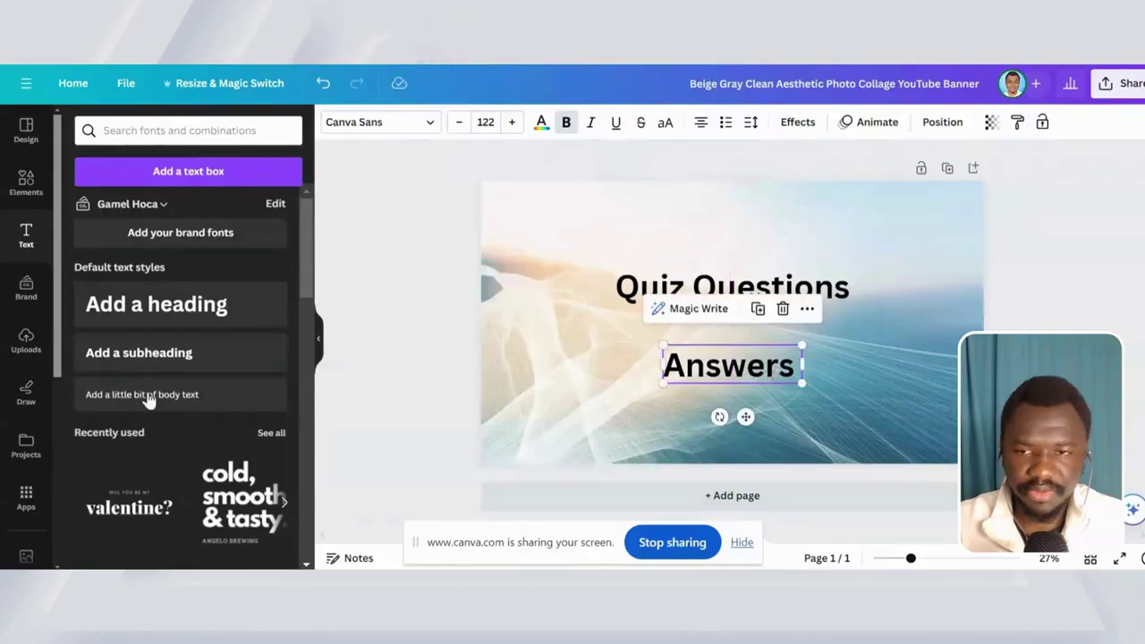
- Enter Bulk create's manual data table and accept its sample Name and Email data to reach the element-connection stage
scroll(13, 430, "down", 3)
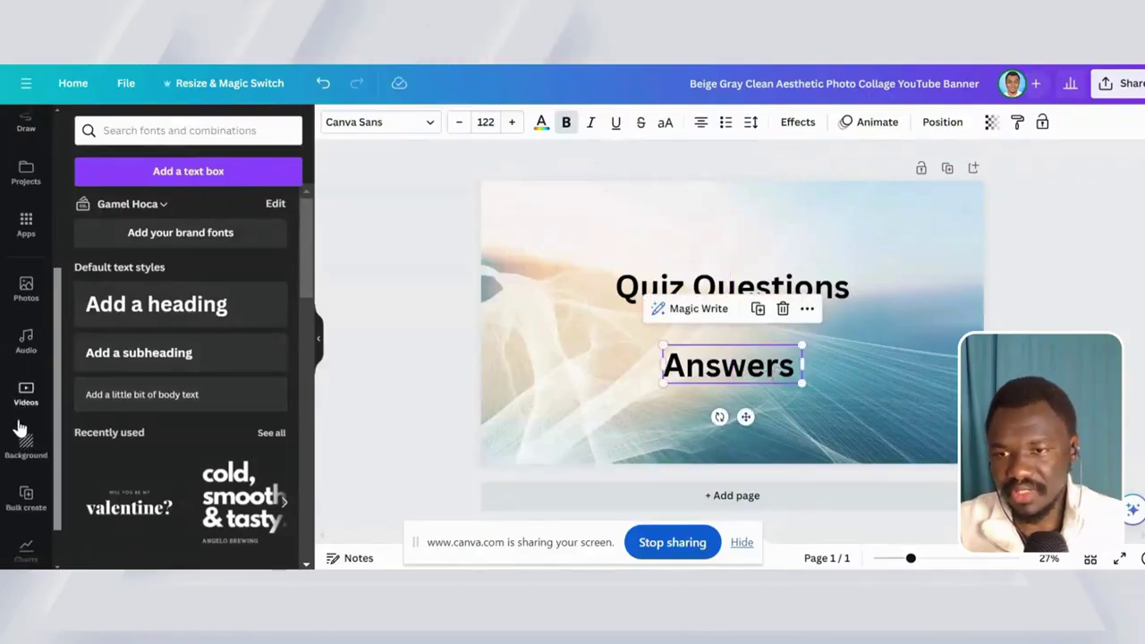
left_click(22, 444)
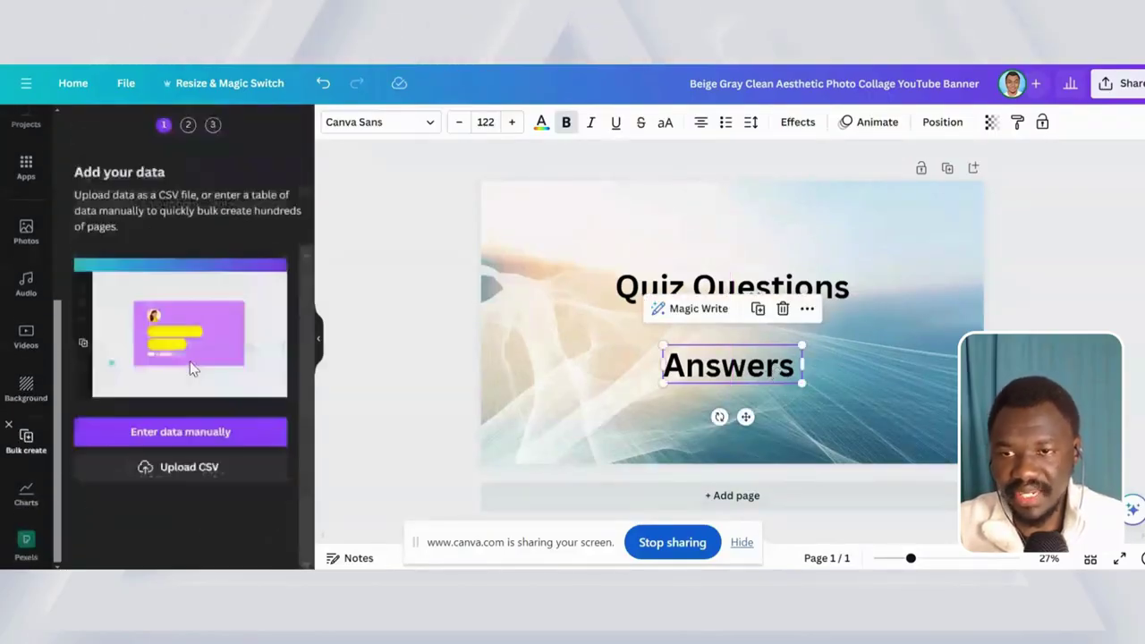
left_click(165, 433)
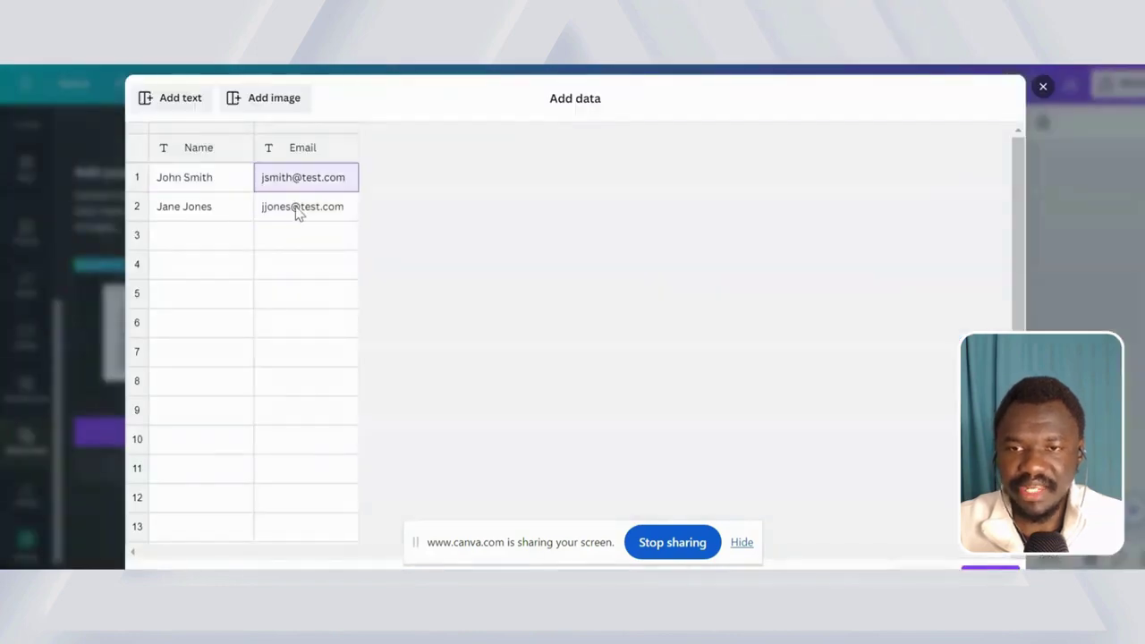
scroll(890, 468, "down", 3)
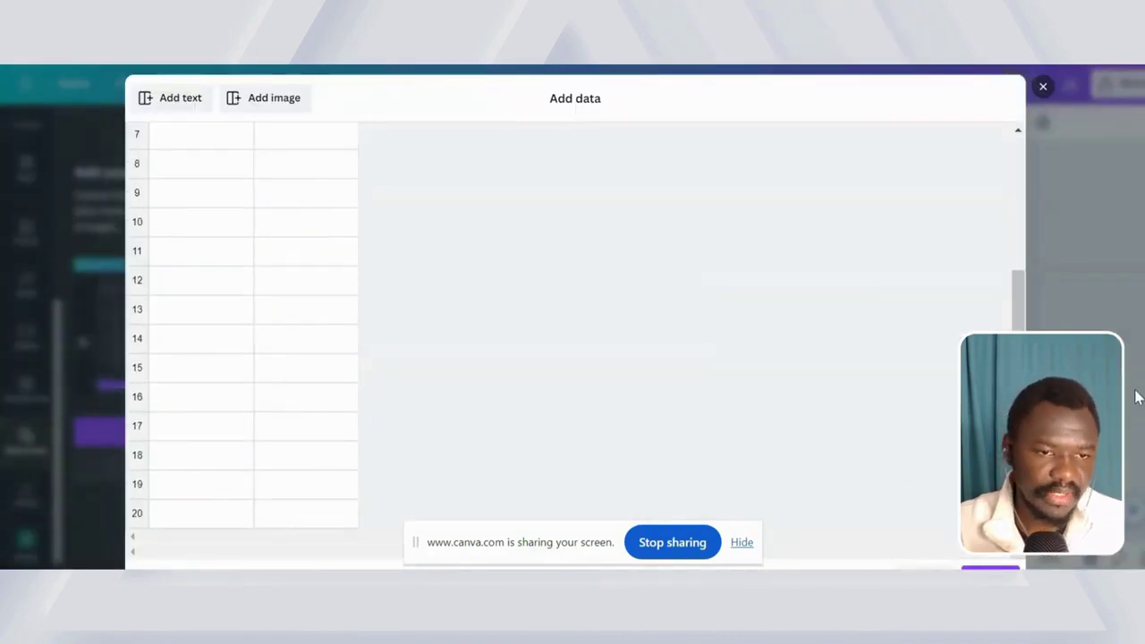
left_click(989, 577)
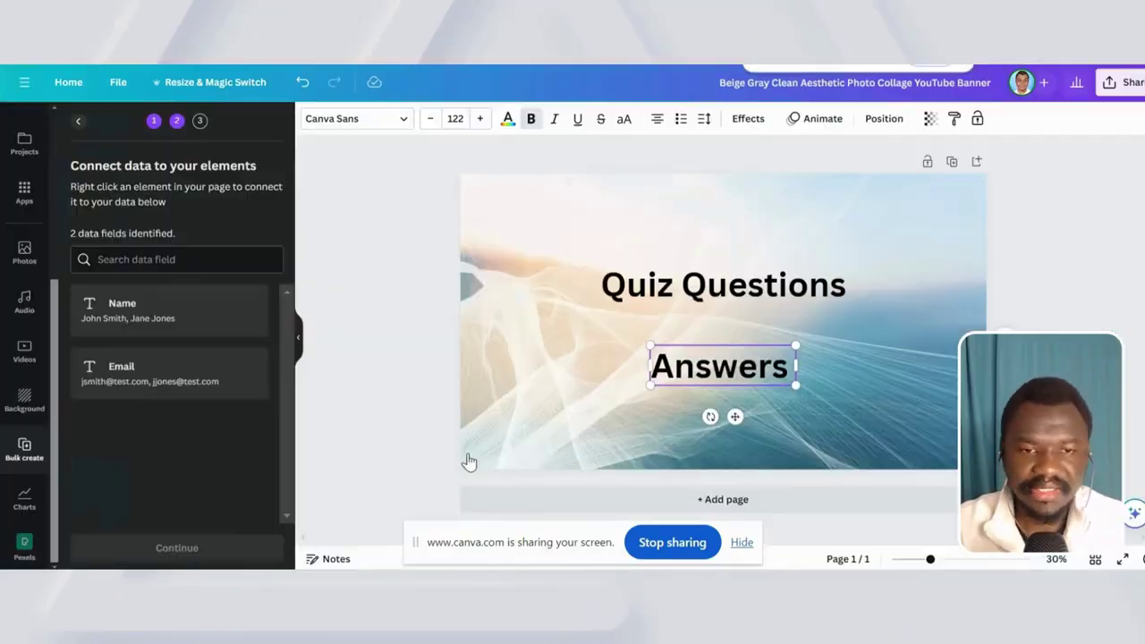
- Connect the "Quiz Questions" text to the Name data field
left_click(741, 288)
right_click(741, 288)
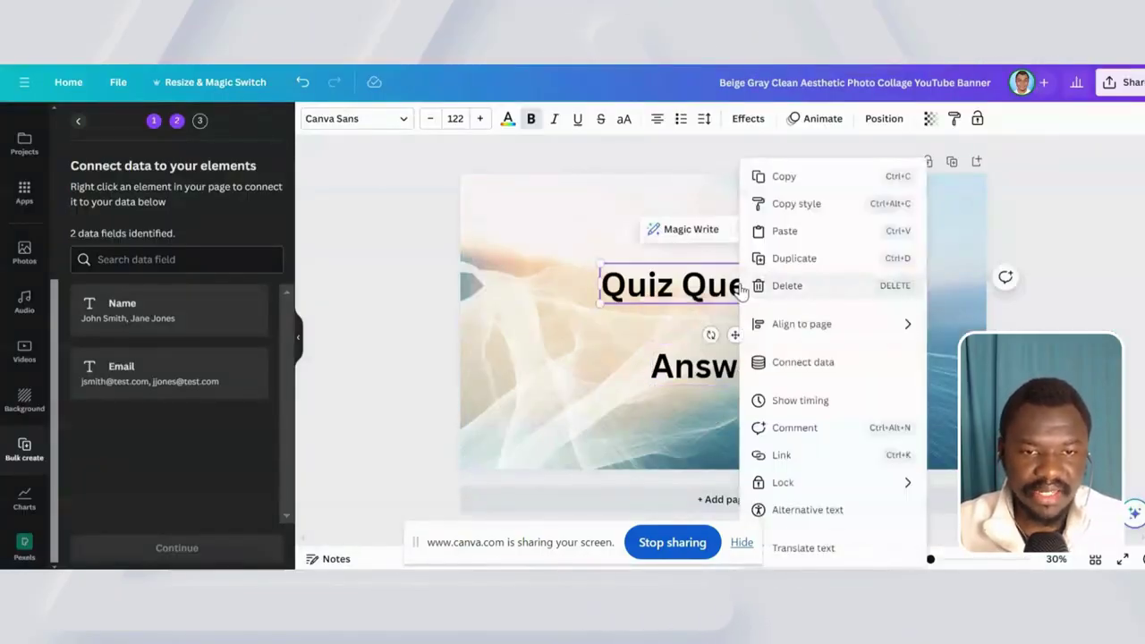
left_click(780, 363)
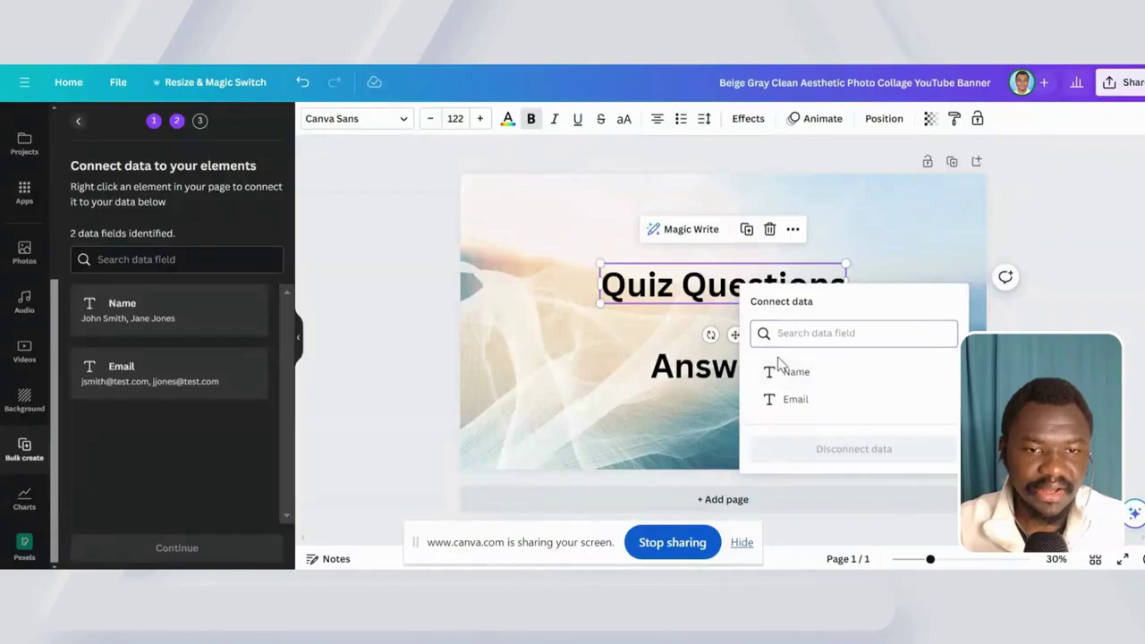
left_click(787, 286)
right_click(787, 286)
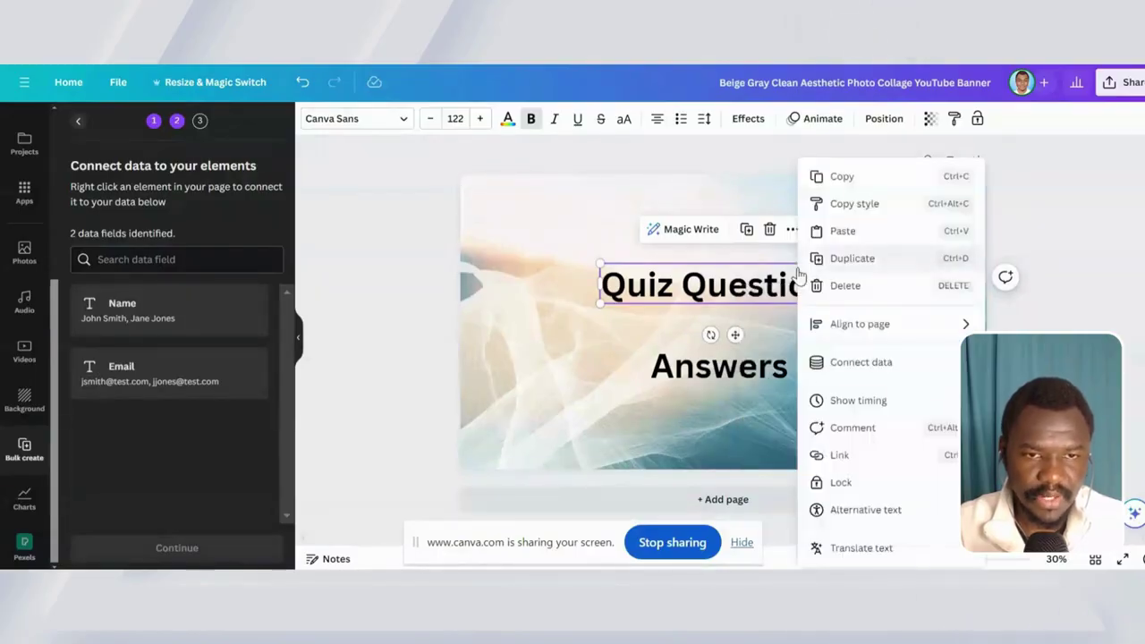
left_click(841, 364)
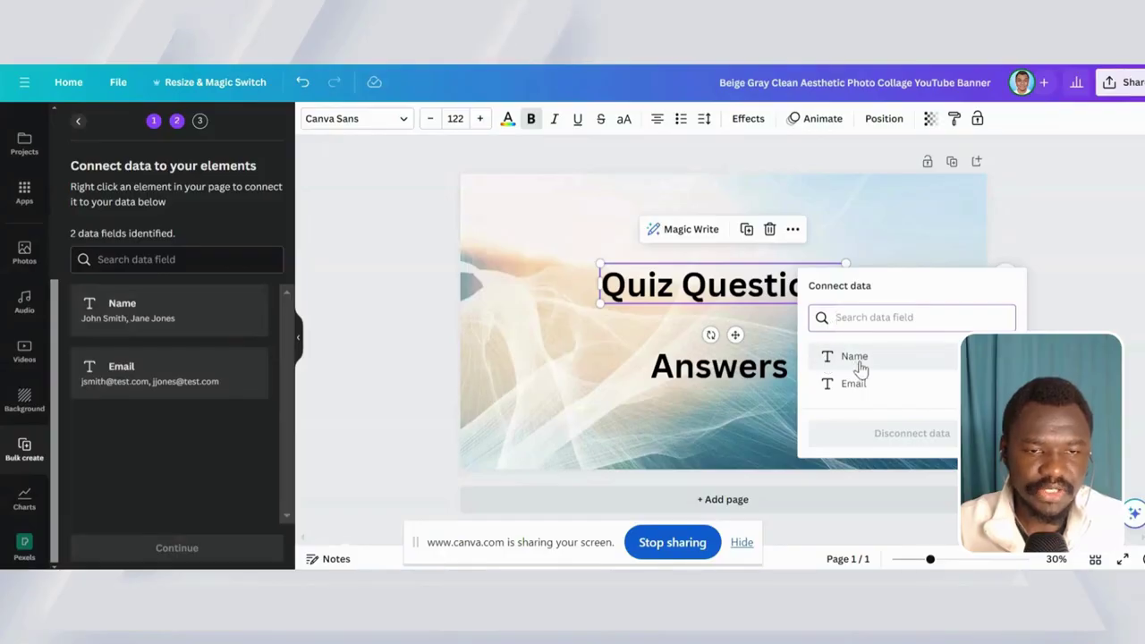
left_click(854, 356)
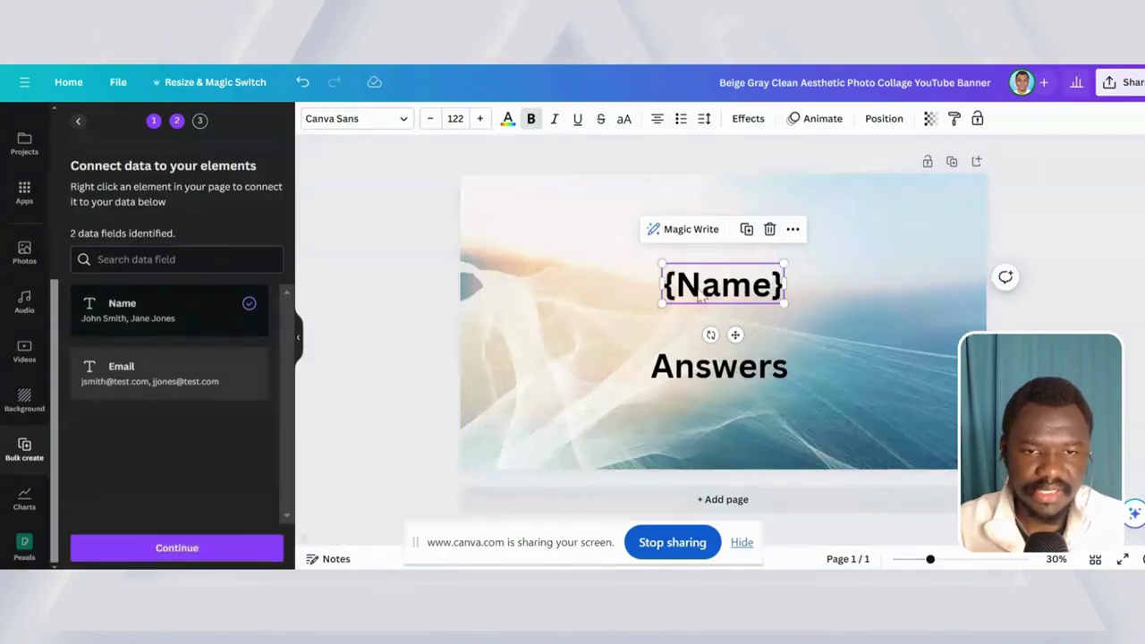
- Connect the "Answers" text to the Email data field
left_click(748, 368)
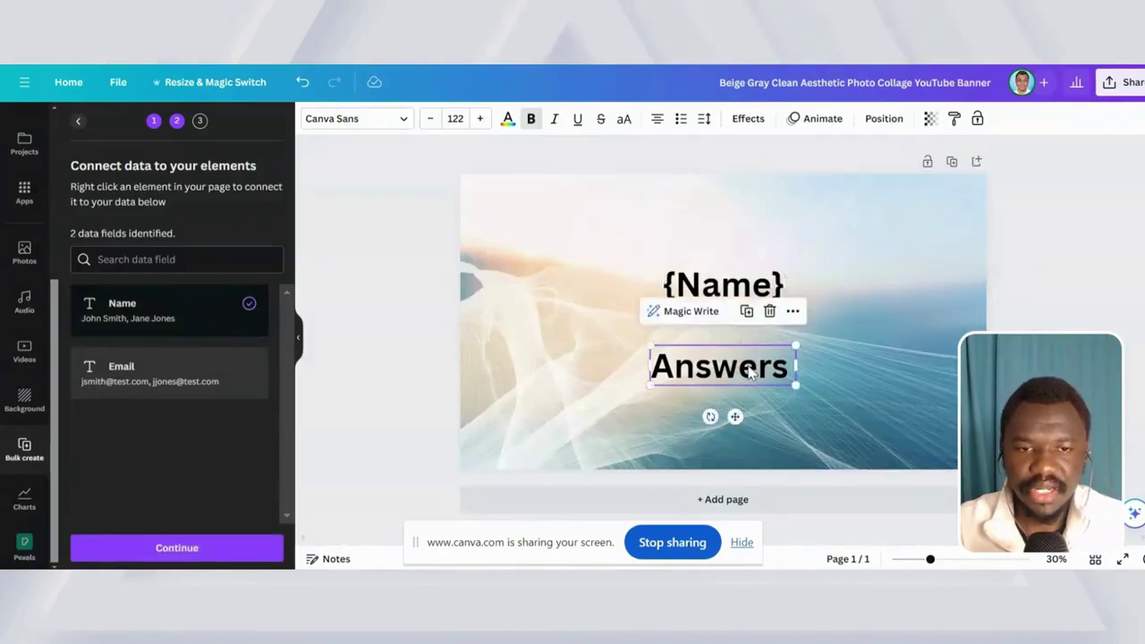
right_click(749, 371)
left_click(716, 362)
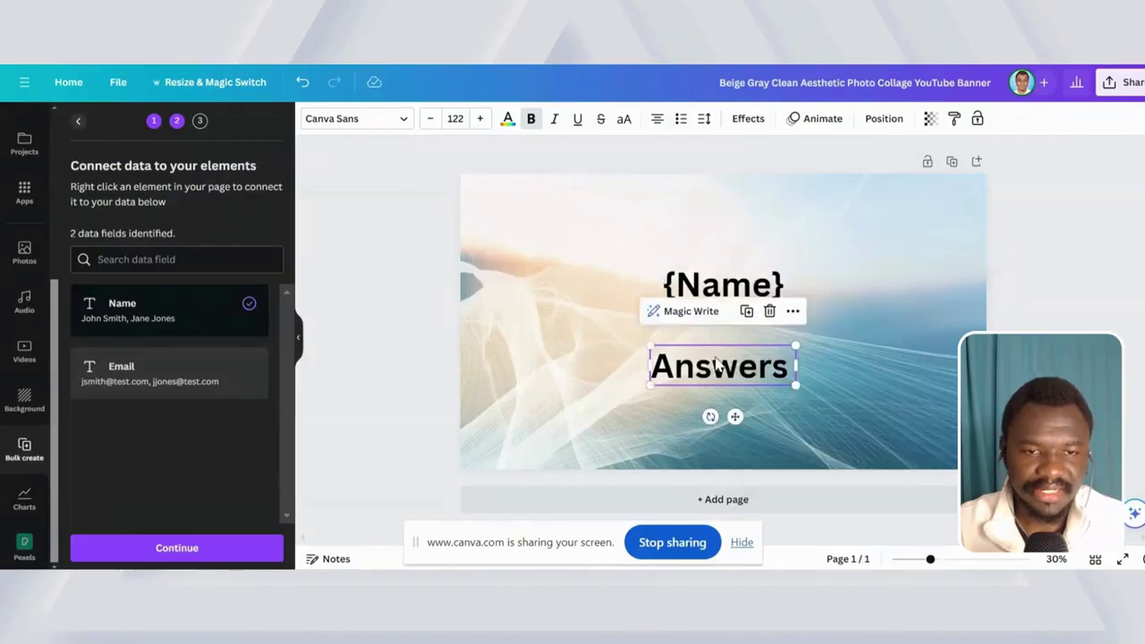
right_click(785, 365)
left_click(844, 364)
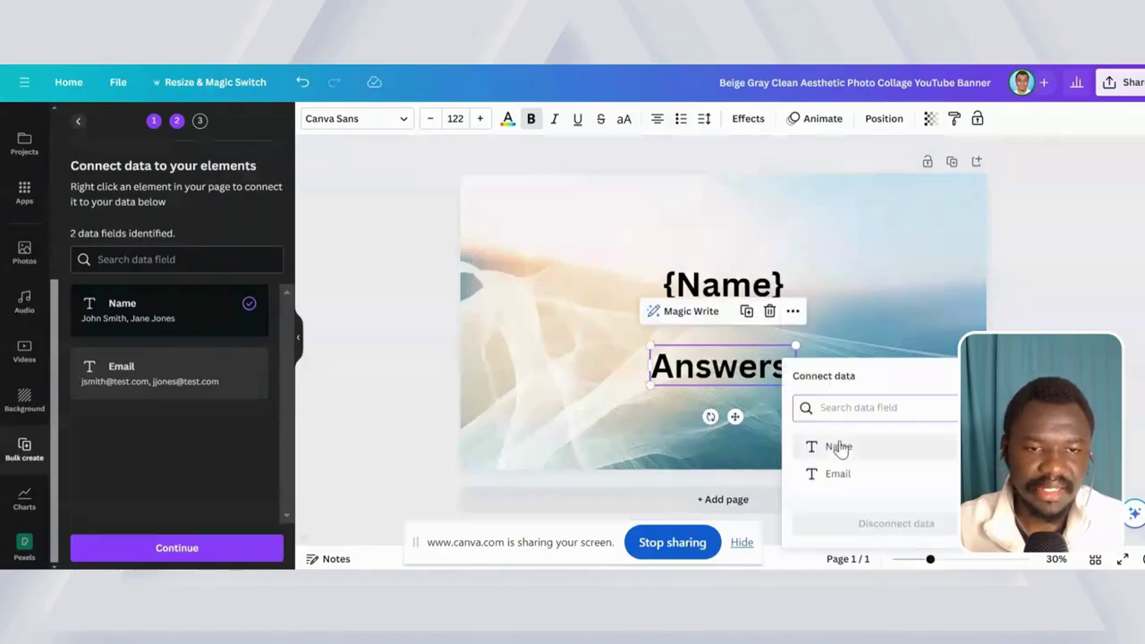
left_click(838, 479)
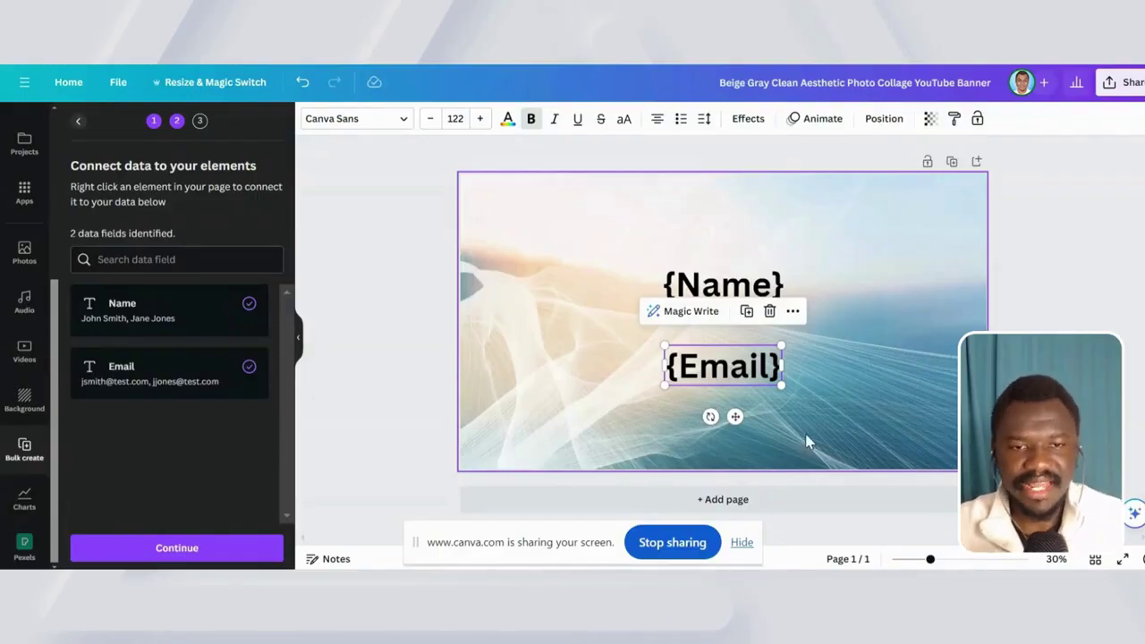
left_click(808, 439)
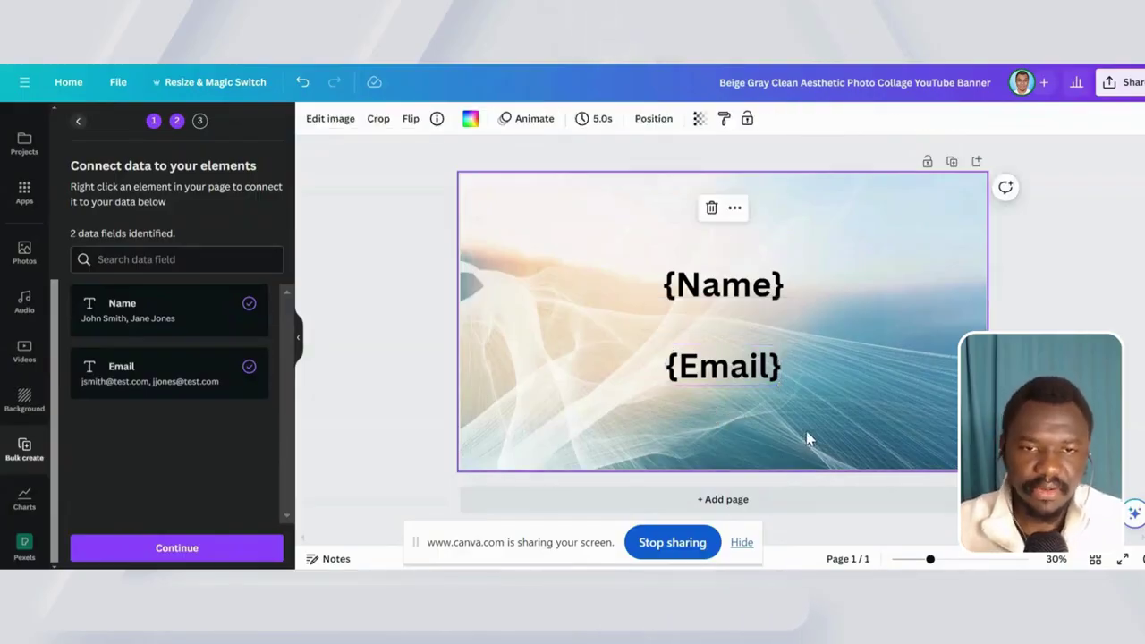
- Generate the 2 bulk designs from all data rows and review their pages, declining to open them in the desktop app
left_click(150, 553)
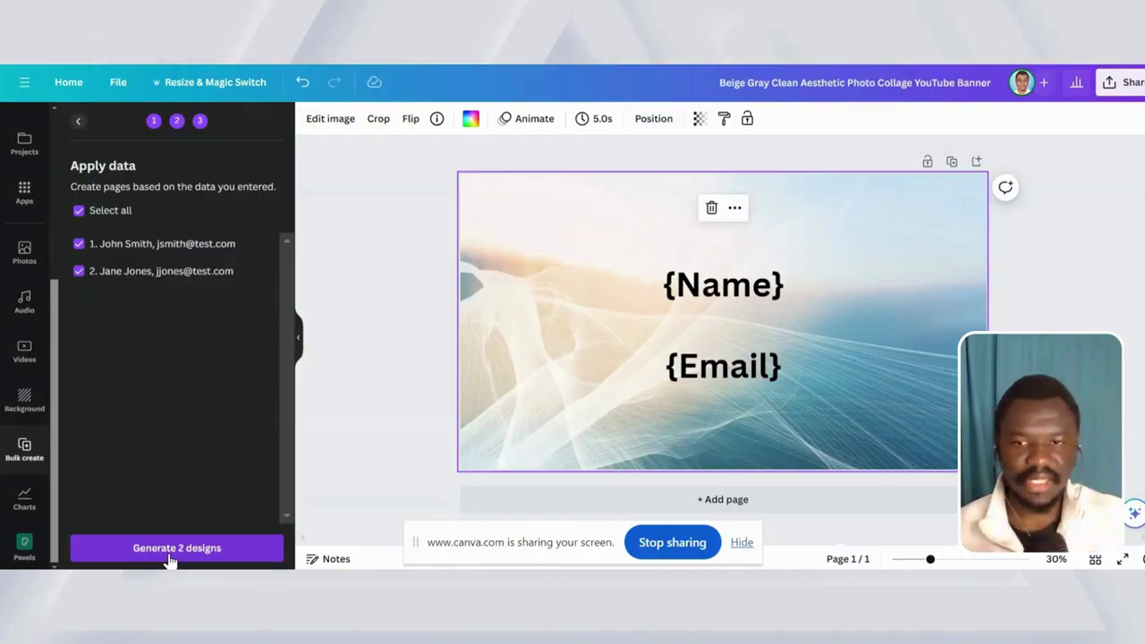
left_click(170, 556)
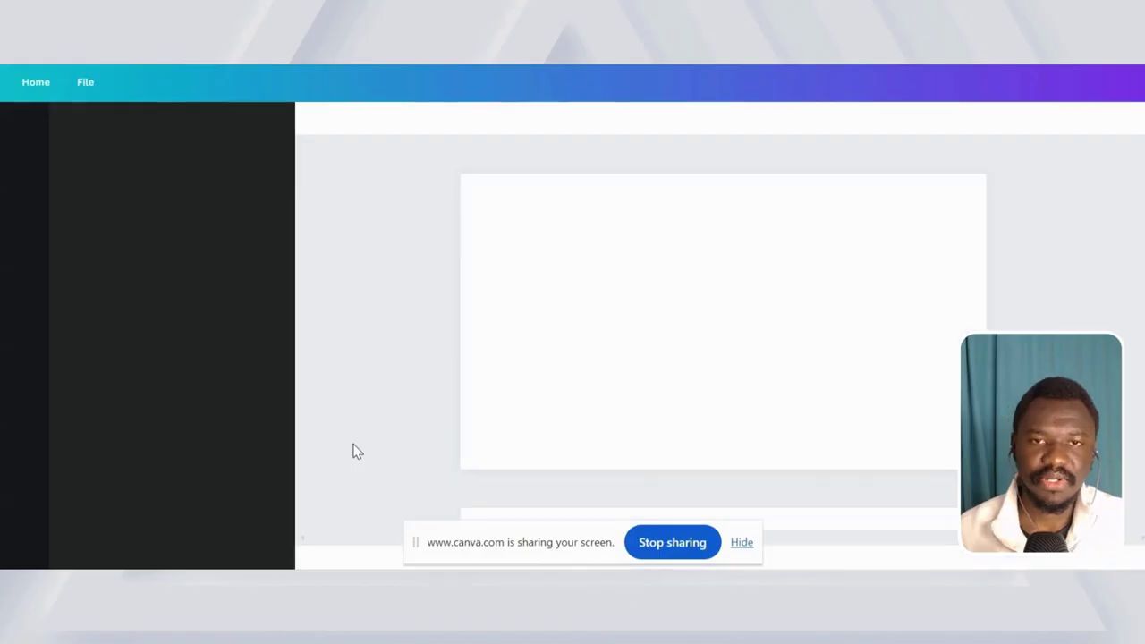
scroll(651, 393, "down", 5)
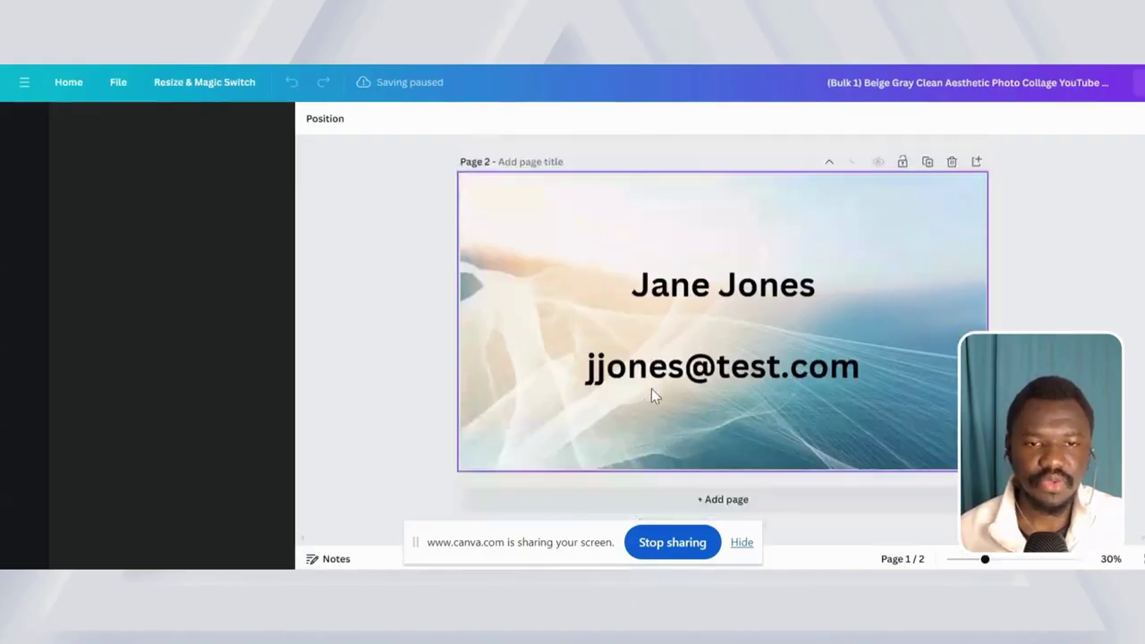
scroll(651, 394, "up", 5)
scroll(667, 343, "down", 5)
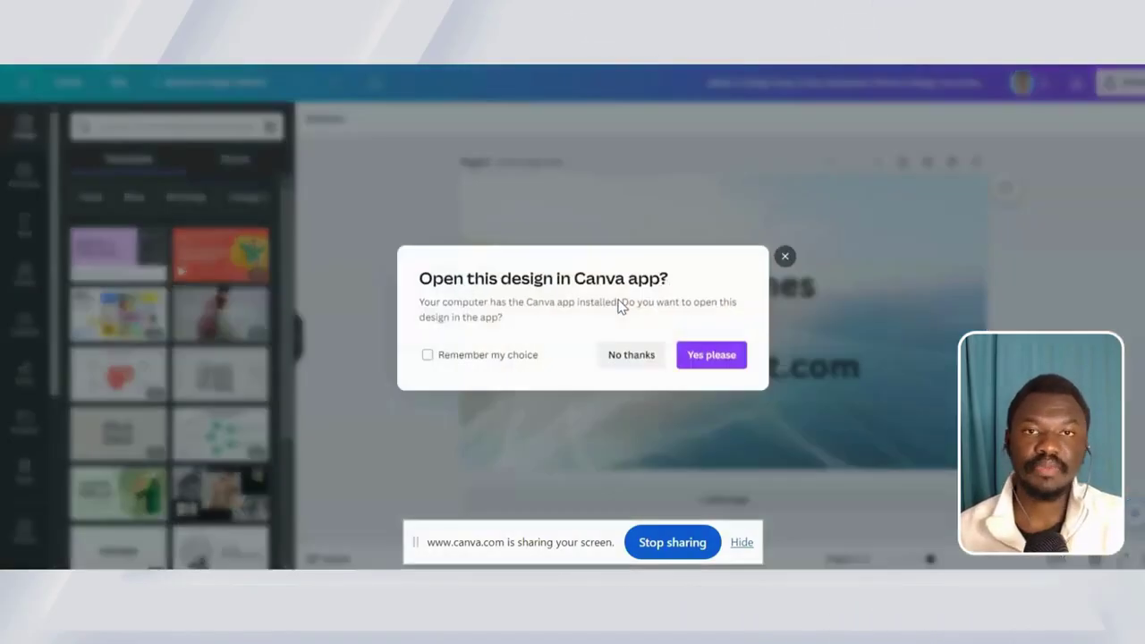
left_click(631, 355)
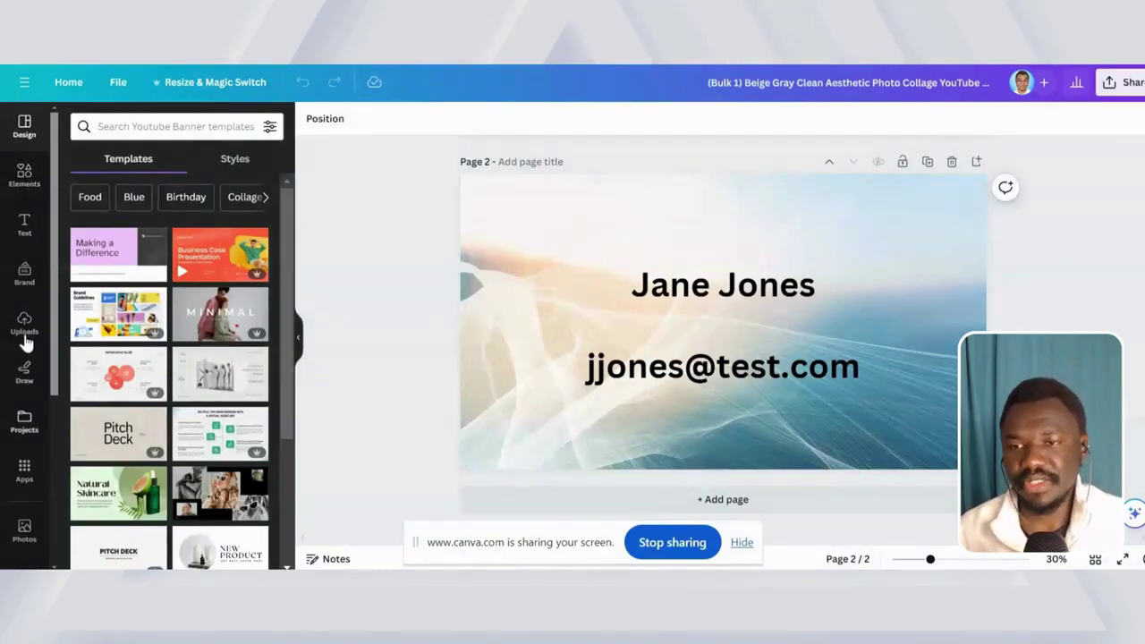
scroll(24, 357, "down", 3)
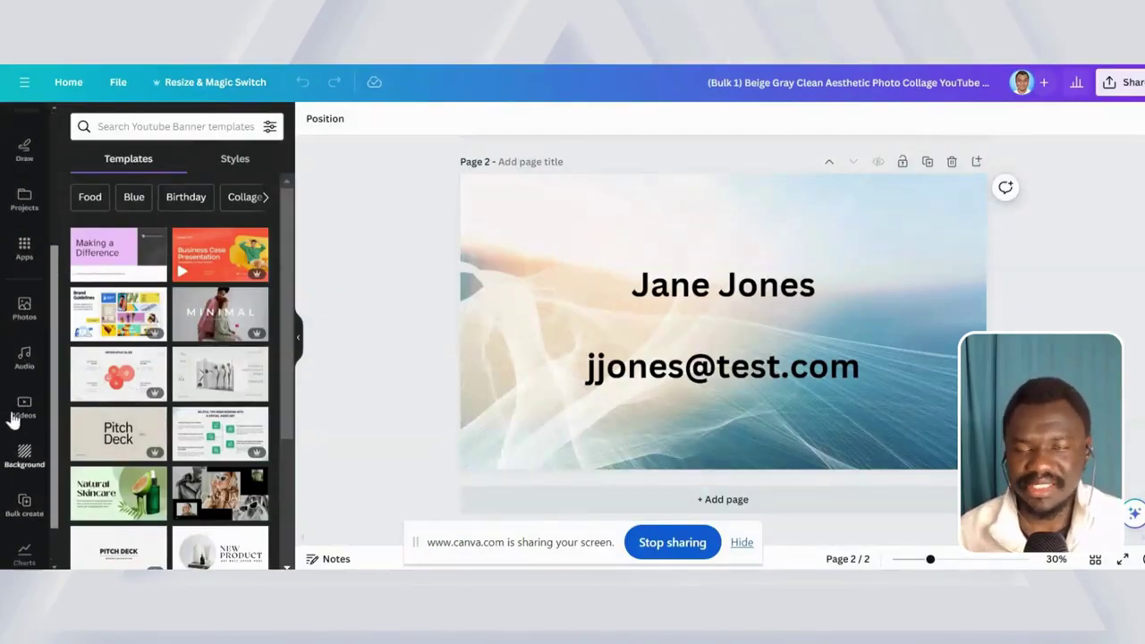
scroll(18, 417, "up", 3)
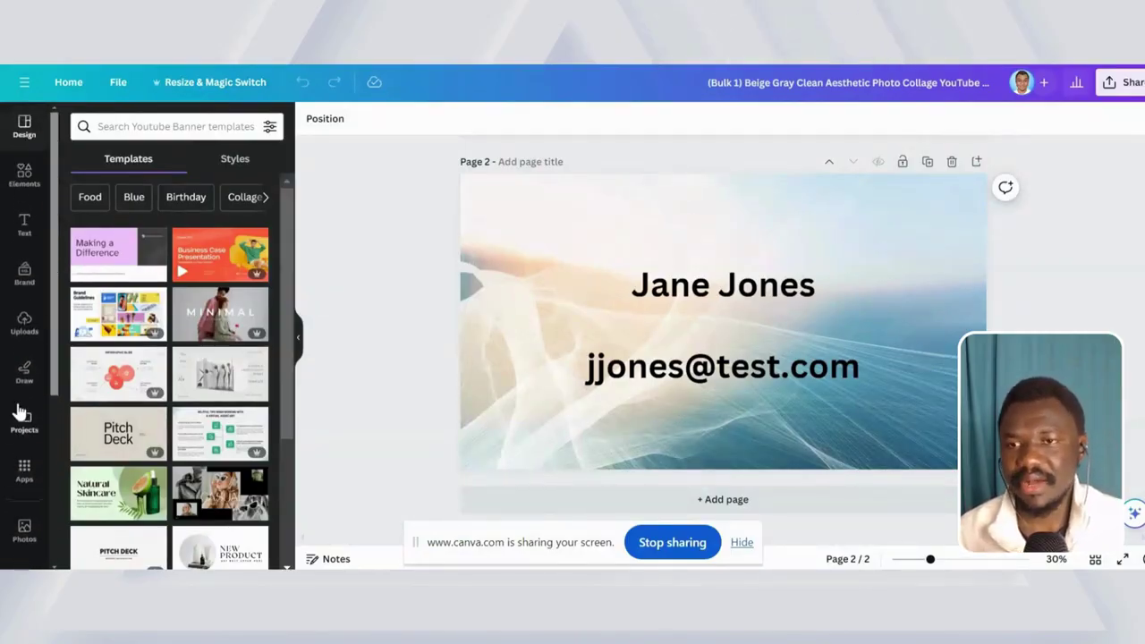
left_click(24, 175)
left_click(27, 129)
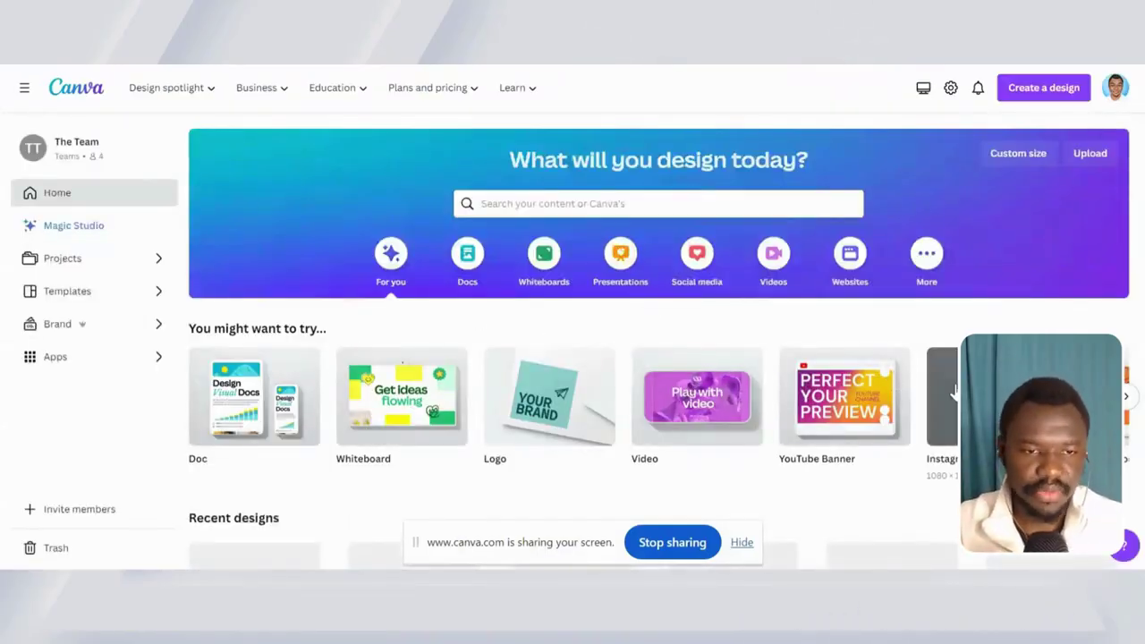
- Create a blank Your Story design from the home page suggestions and keep it open in the browser
scroll(403, 394, "right", 10)
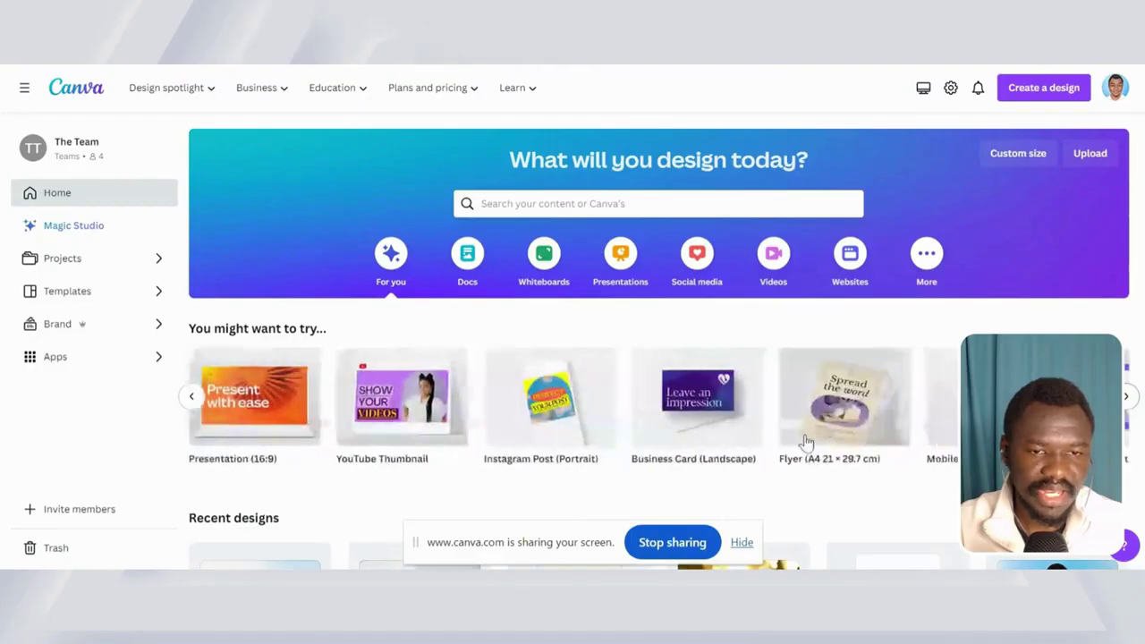
scroll(231, 429, "right", 10)
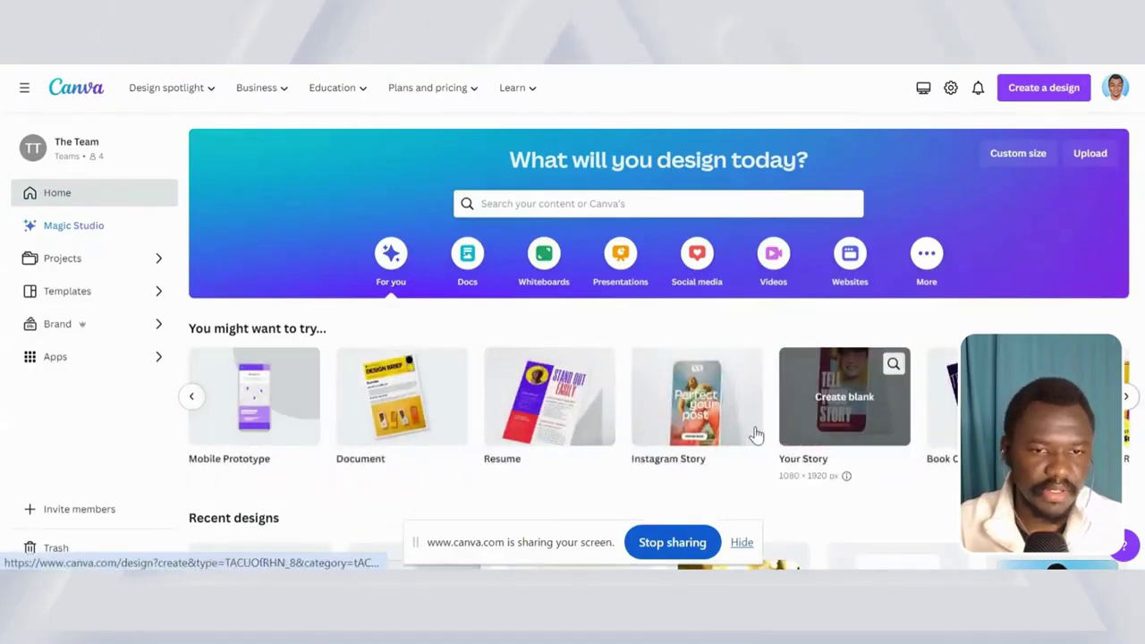
left_click(710, 419)
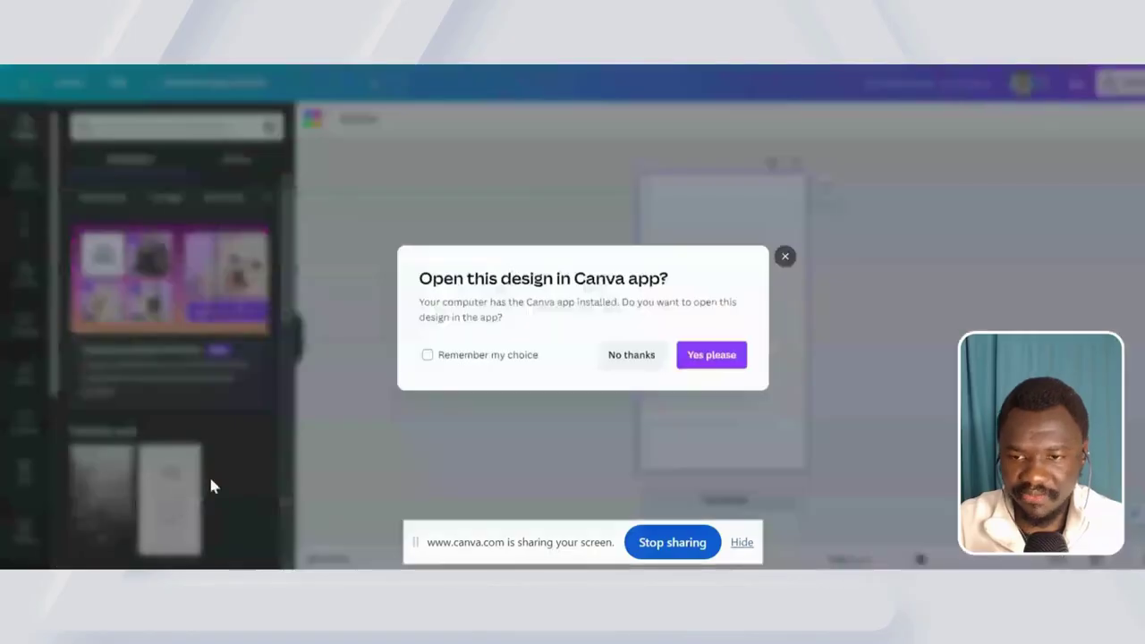
left_click(631, 355)
- Browse the Your Story templates and apply the Video Viewfinder Frame Instagram Story template with the beach waves
scroll(134, 385, "down", 4)
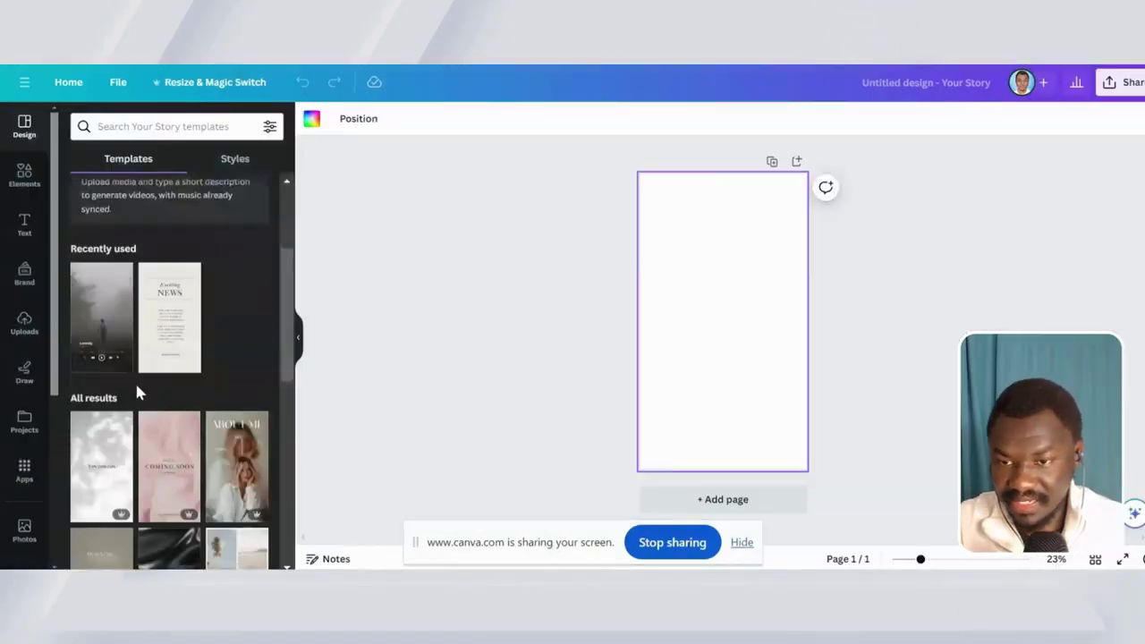
scroll(87, 412, "down", 2)
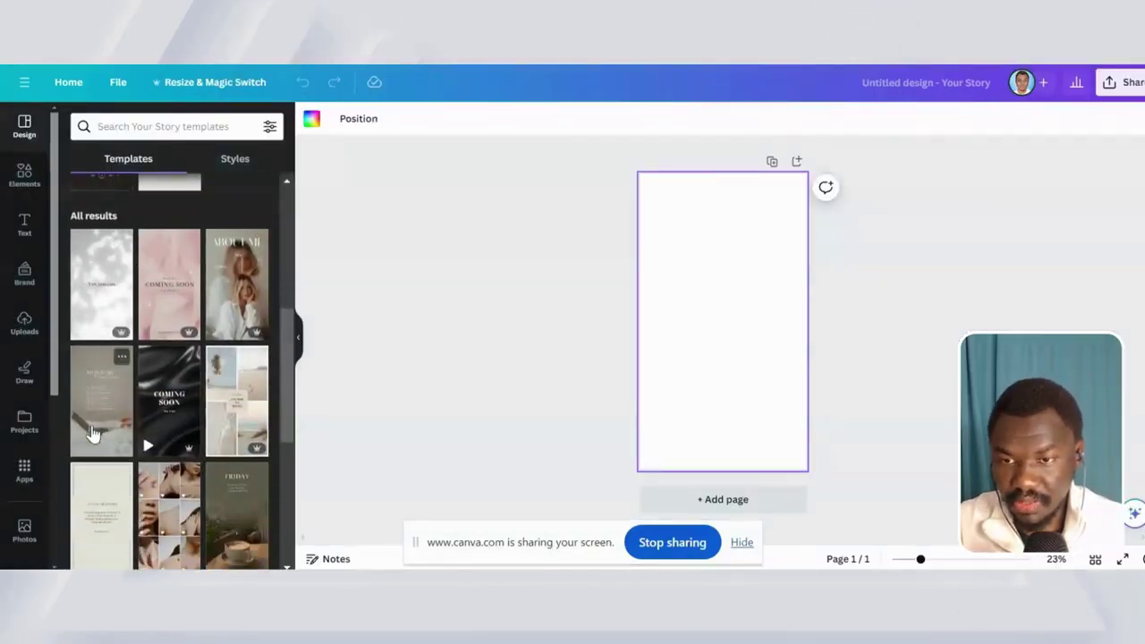
scroll(95, 412, "down", 2)
scroll(96, 412, "up", 4)
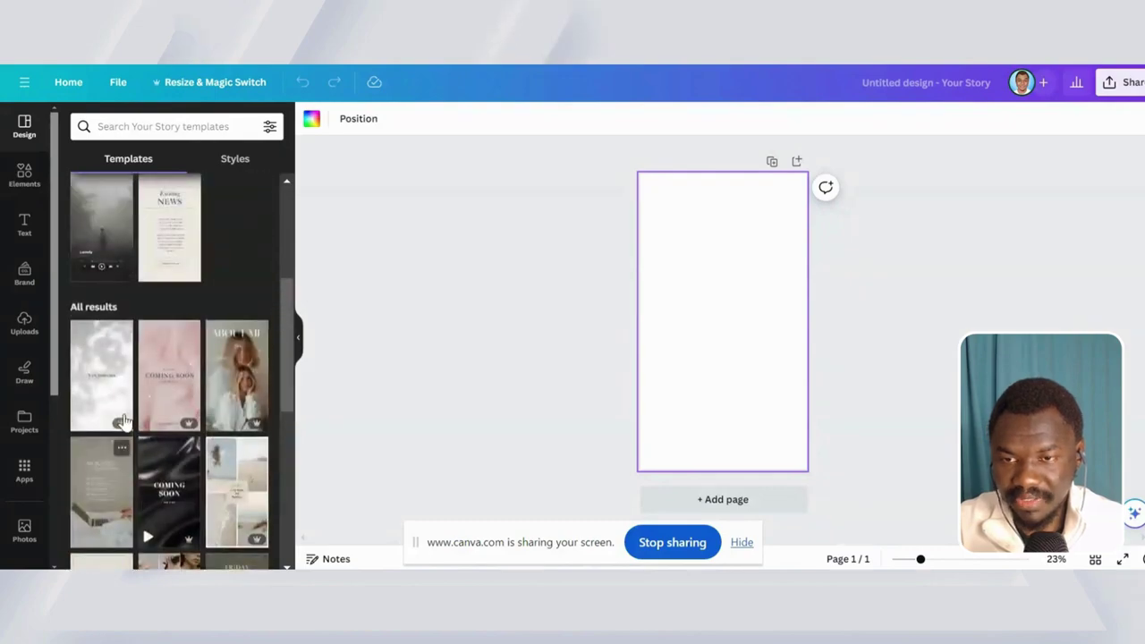
scroll(185, 396, "up", 2)
scroll(194, 439, "down", 5)
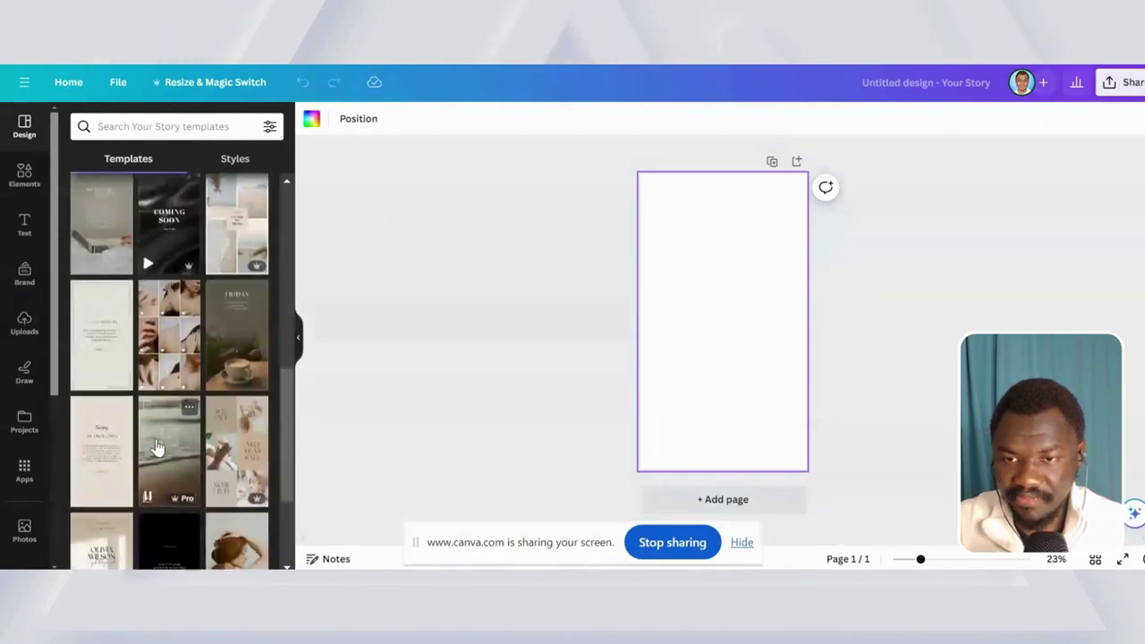
scroll(166, 440, "down", 3)
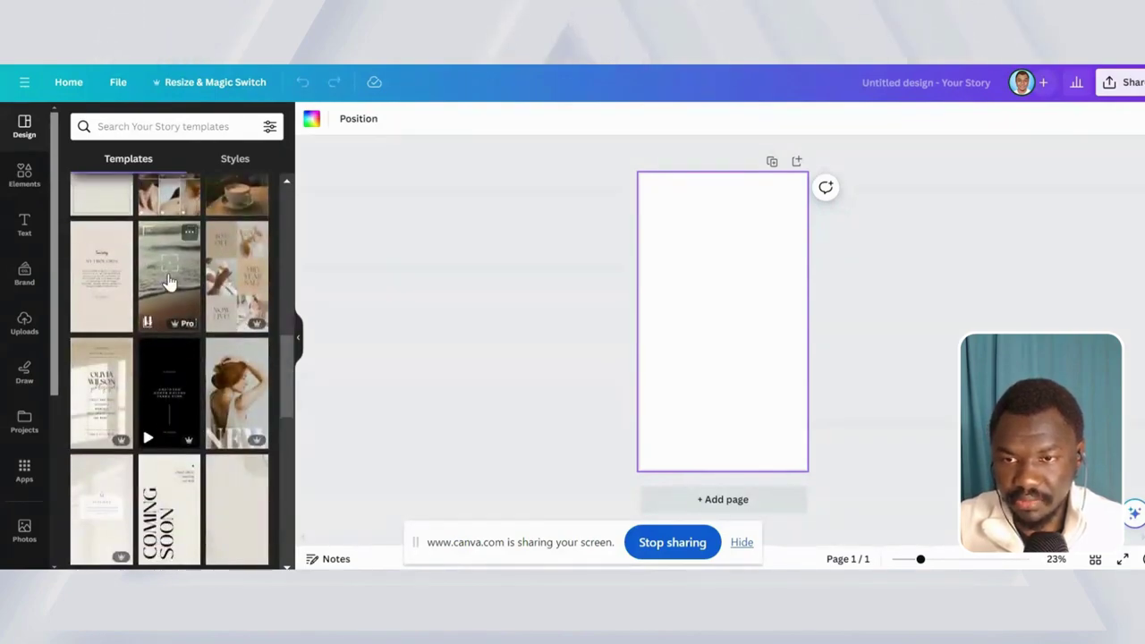
left_click(168, 283)
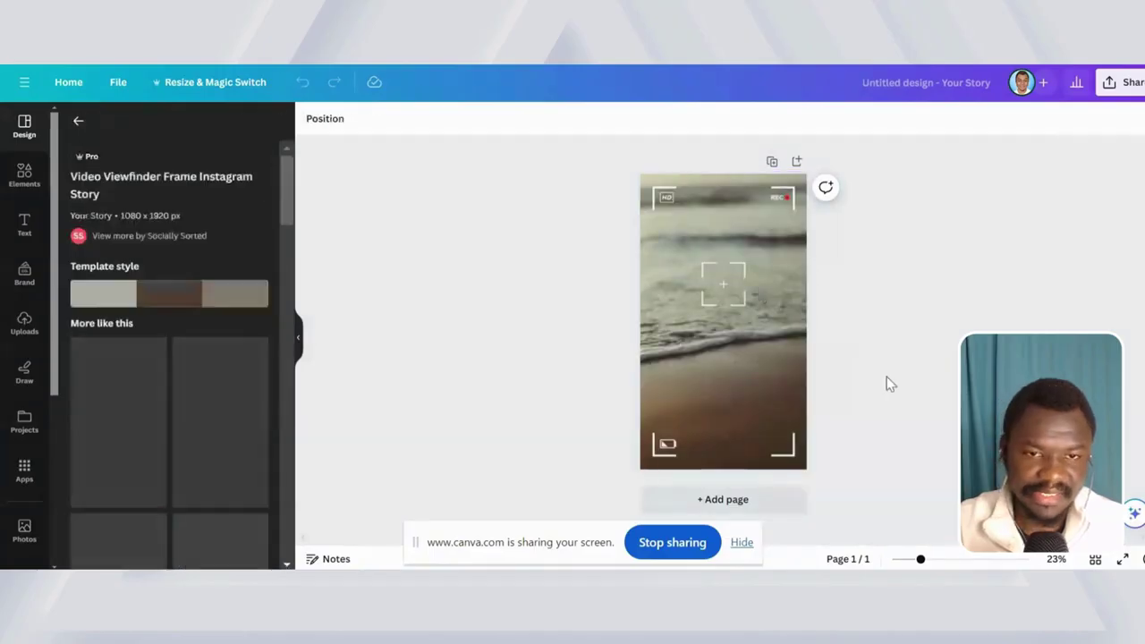
- Add a heading to the story page and change its text to "Quote"
left_click(24, 224)
left_click(118, 298)
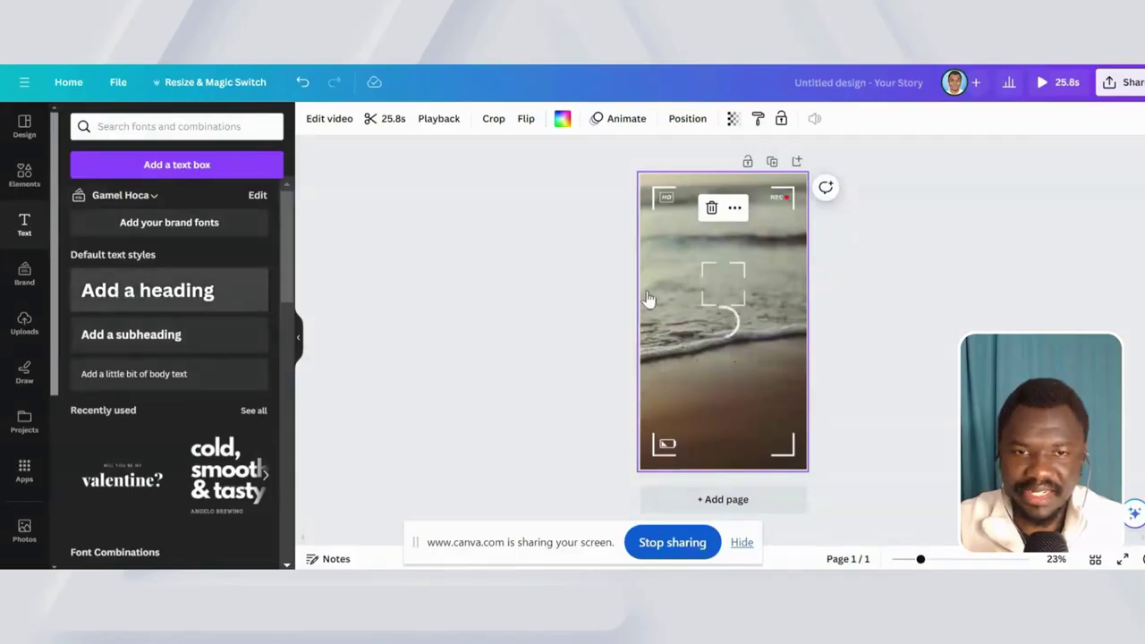
double_click(752, 324)
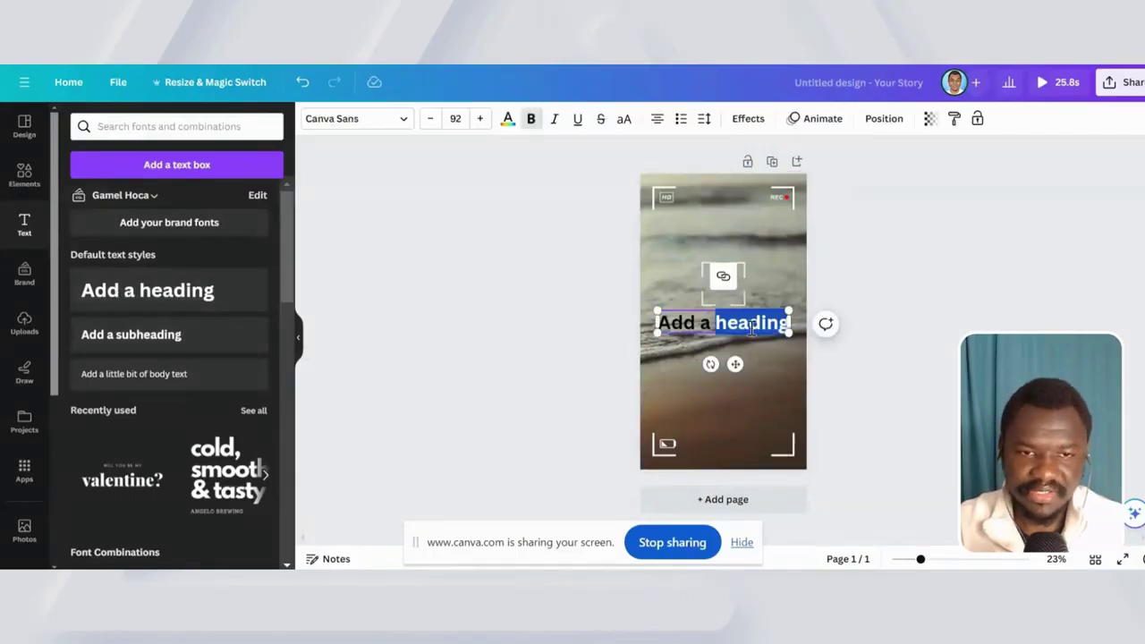
type("Qu")
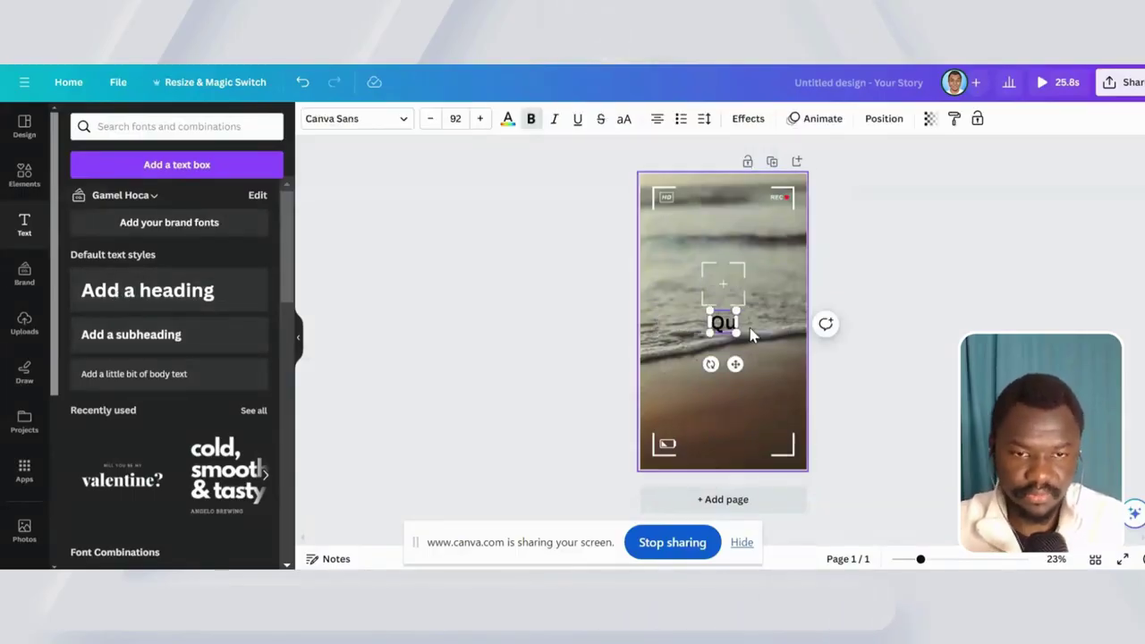
type("ote")
left_click(774, 340)
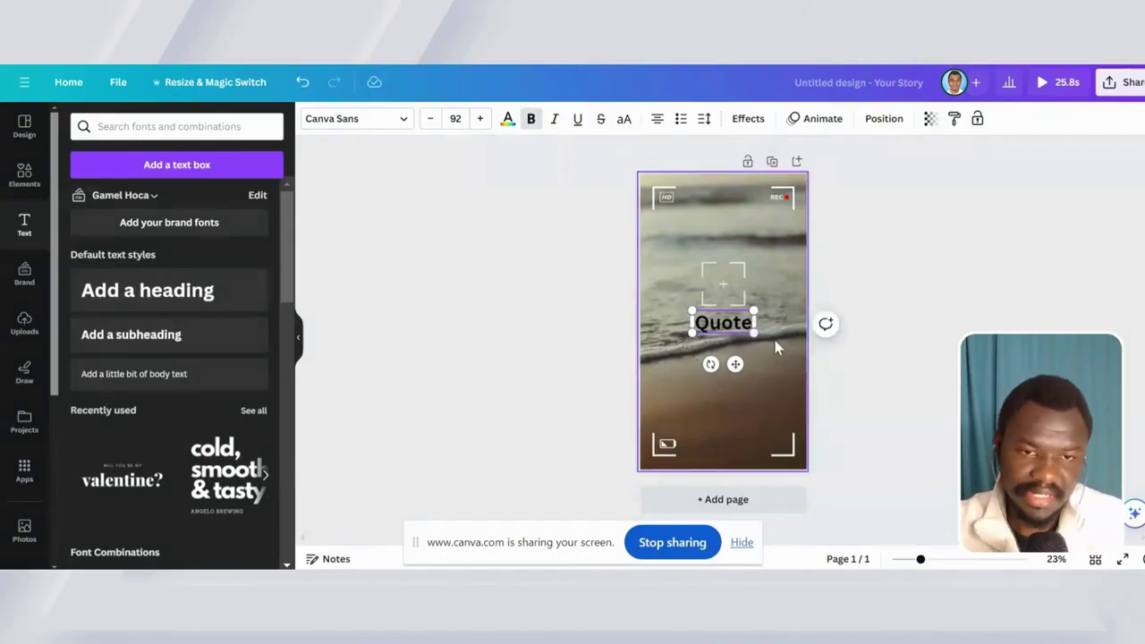
- Nudge the "Quote" heading slightly and delete the focus frame graphic above it
left_click(749, 326)
mouse_move(748, 324)
left_mouse_down()
mouse_move(743, 277)
mouse_move(745, 335)
mouse_move(754, 327)
left_mouse_up()
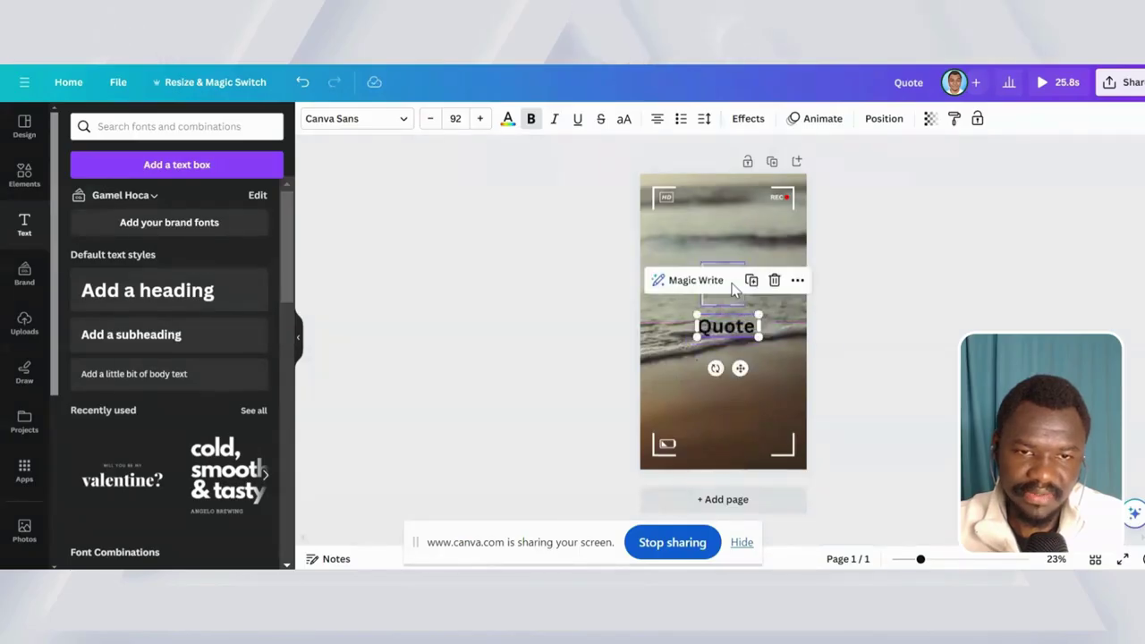
left_click(776, 313)
left_click(722, 298)
key("Delete")
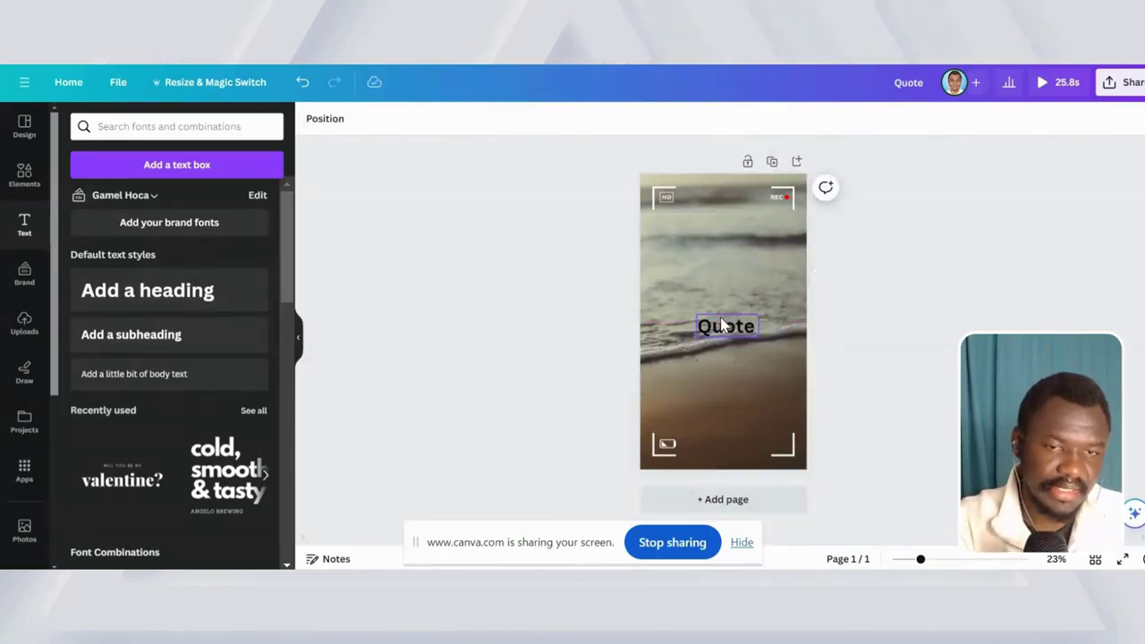
- Move the "Quote" heading up to where the focus frame was and duplicate it
left_click(740, 326)
left_click_drag(742, 329, 733, 284)
left_click(737, 299)
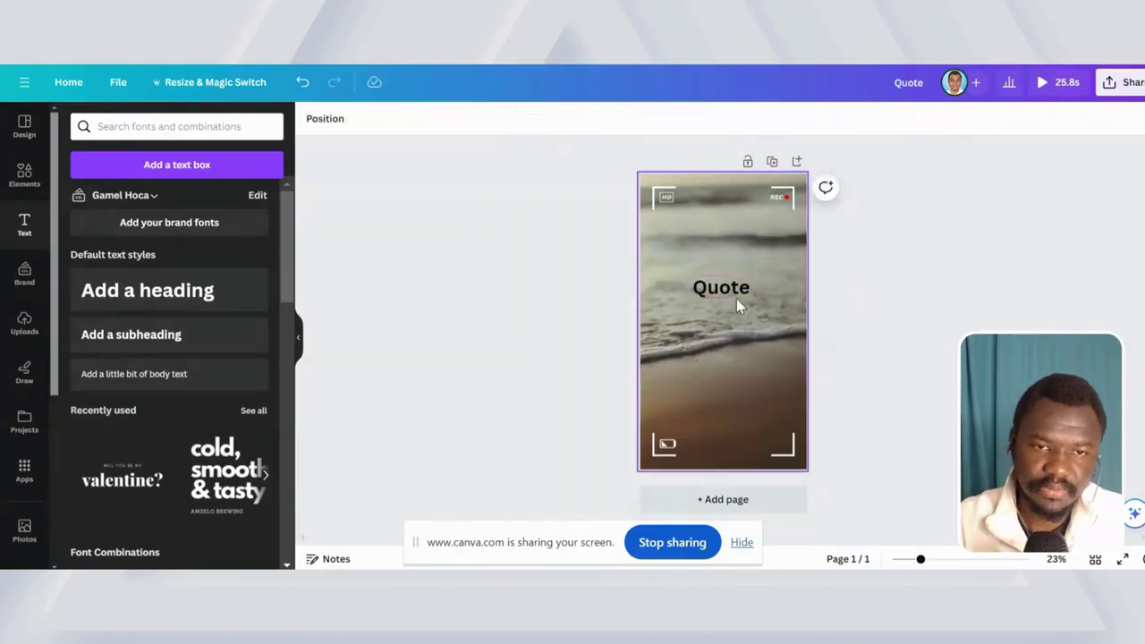
left_click(736, 299)
left_click(733, 384)
double_click(730, 294)
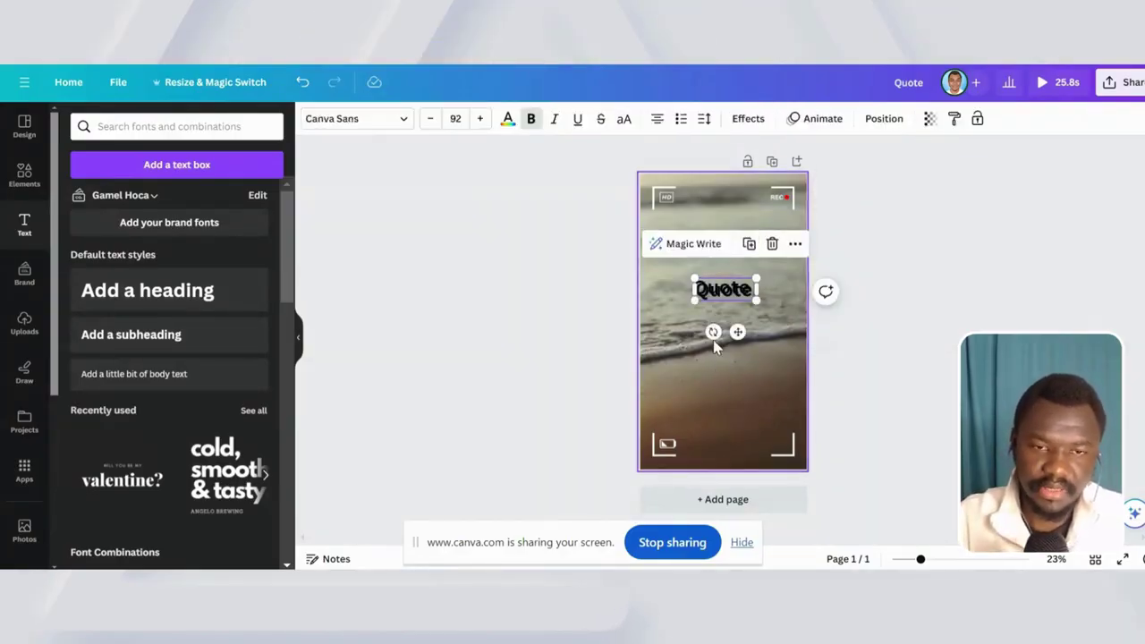
- Place the duplicate "Quote" heading below the original on the story page
key("ctrl+d")
left_click(725, 332)
left_click(797, 338)
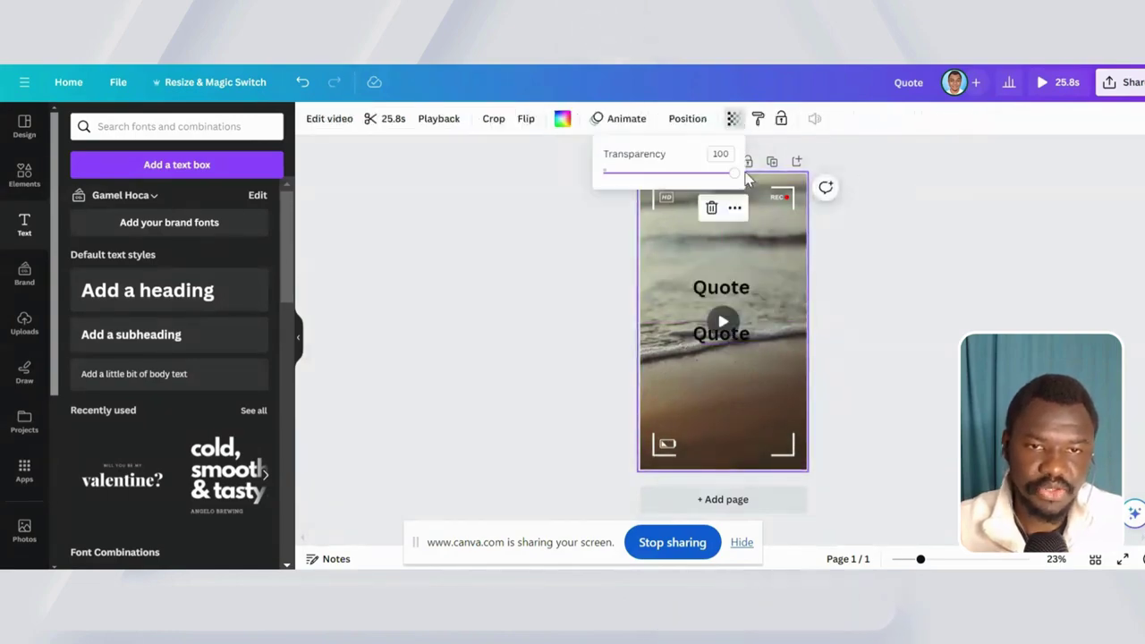
- Set the transparency of the beach background video to 42
left_click_drag(746, 175, 659, 185)
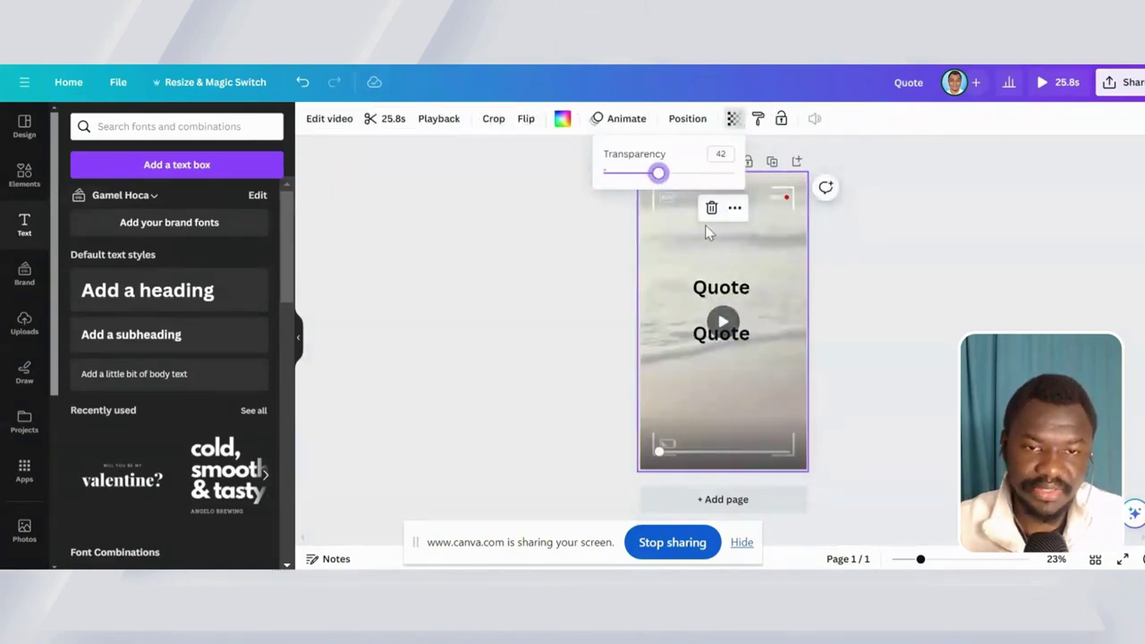
left_click(833, 402)
left_click(834, 402)
left_click(751, 340)
left_click(783, 364)
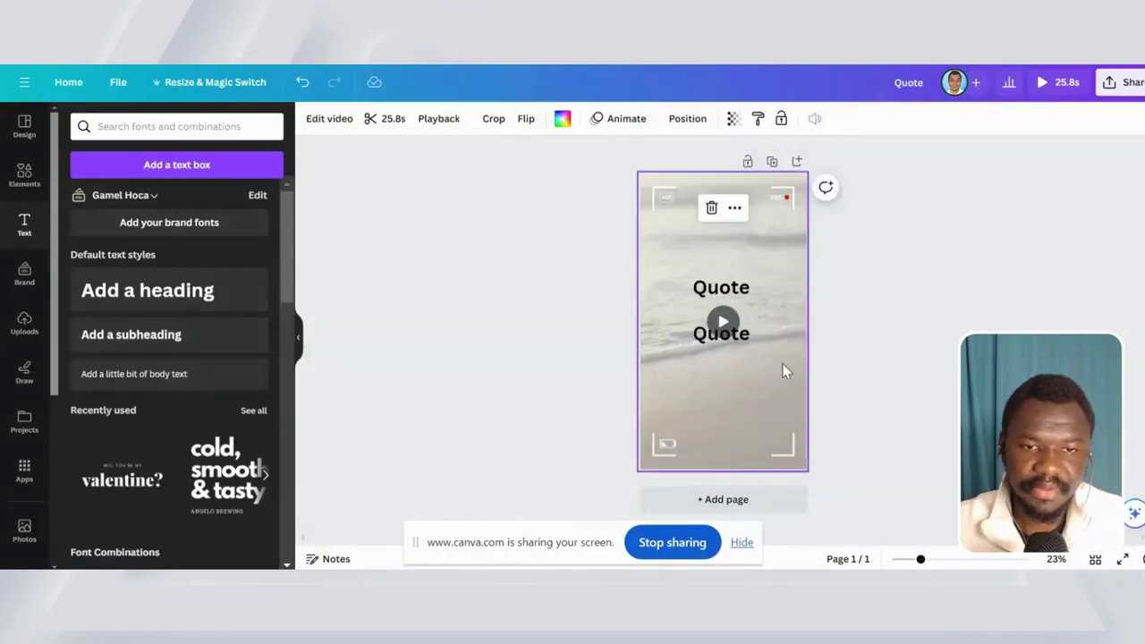
- Select both "Quote" headings and change their font to Poppins
left_click_drag(782, 368, 704, 265)
left_click(357, 121)
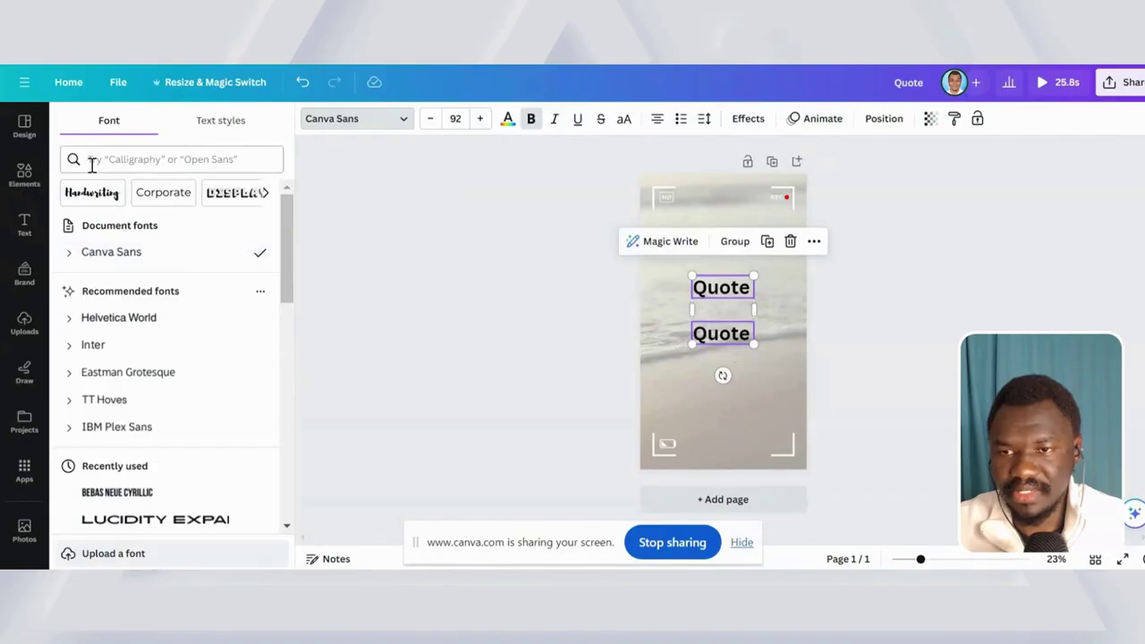
left_click(91, 161)
type("popp")
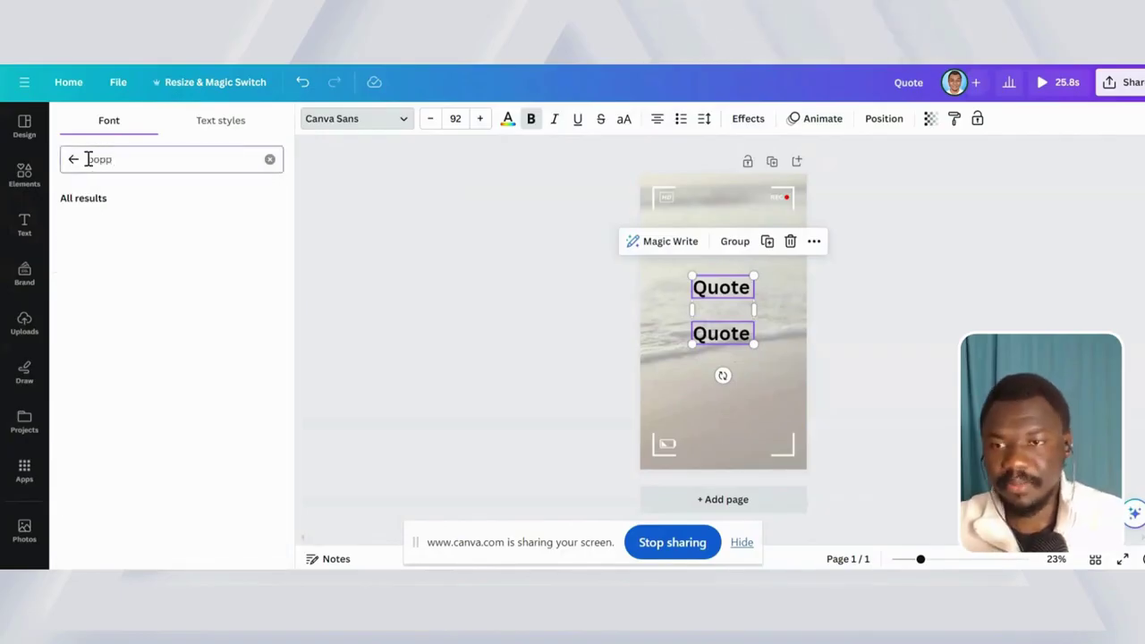
left_click(125, 226)
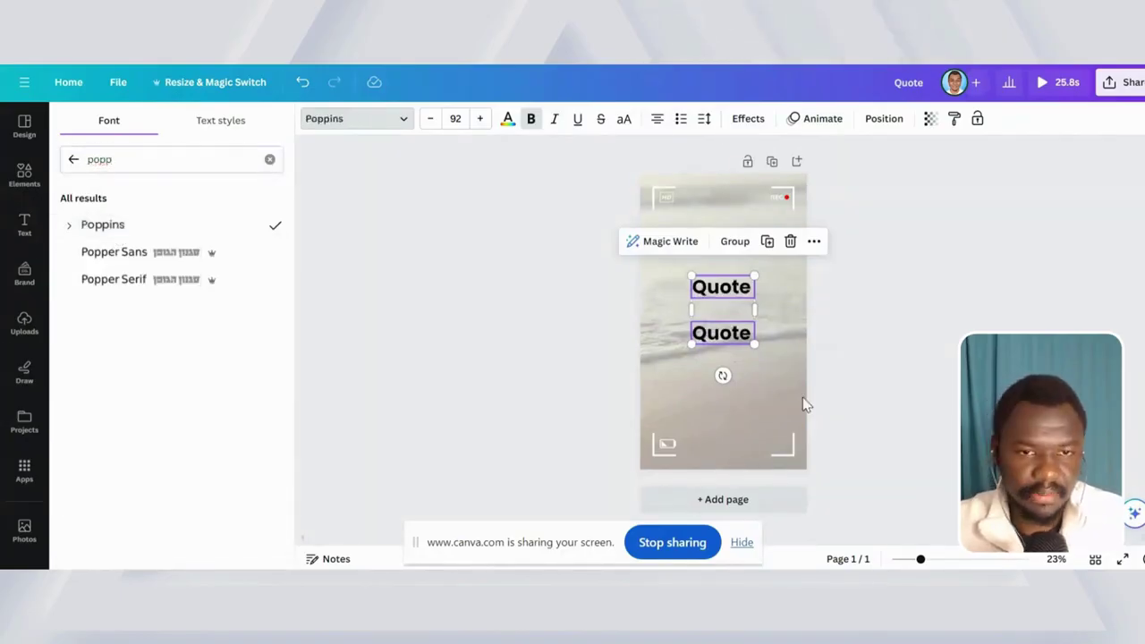
left_click(753, 299)
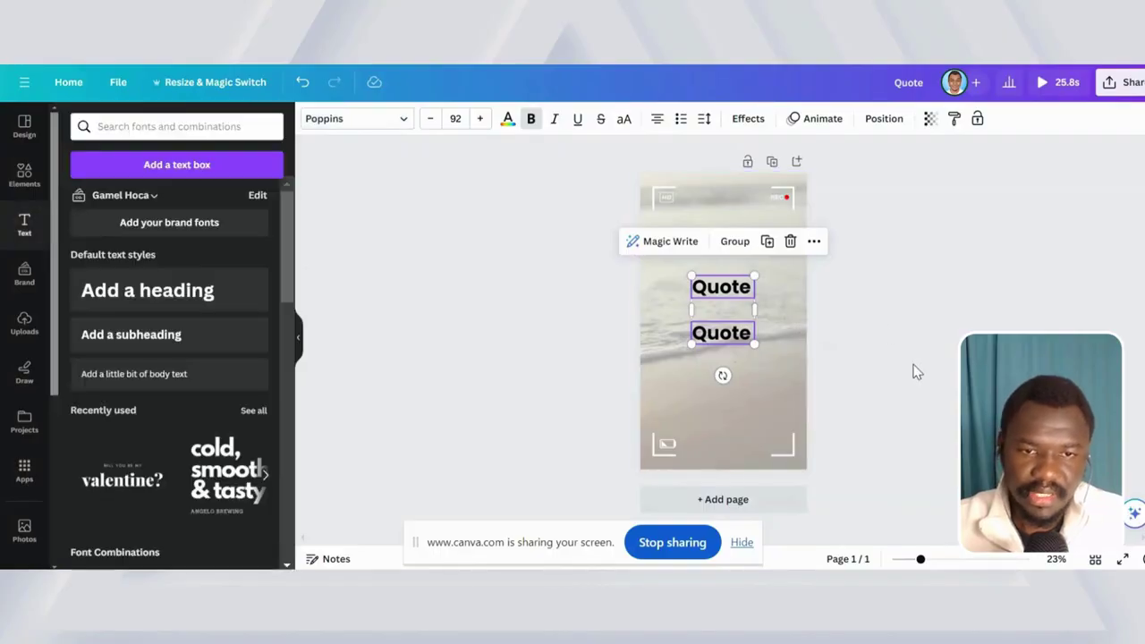
- Remove the bold style from the lower "Quote" text and set its font size to 45
left_click(759, 338)
left_click(745, 333)
left_click(532, 119)
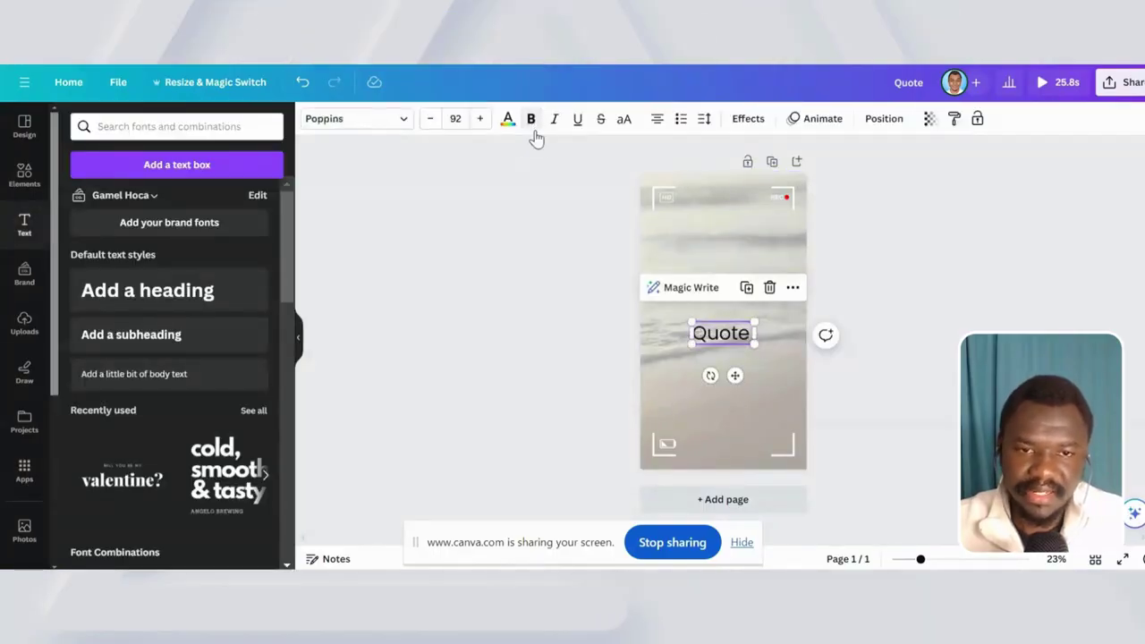
left_click(783, 412)
left_click(721, 333)
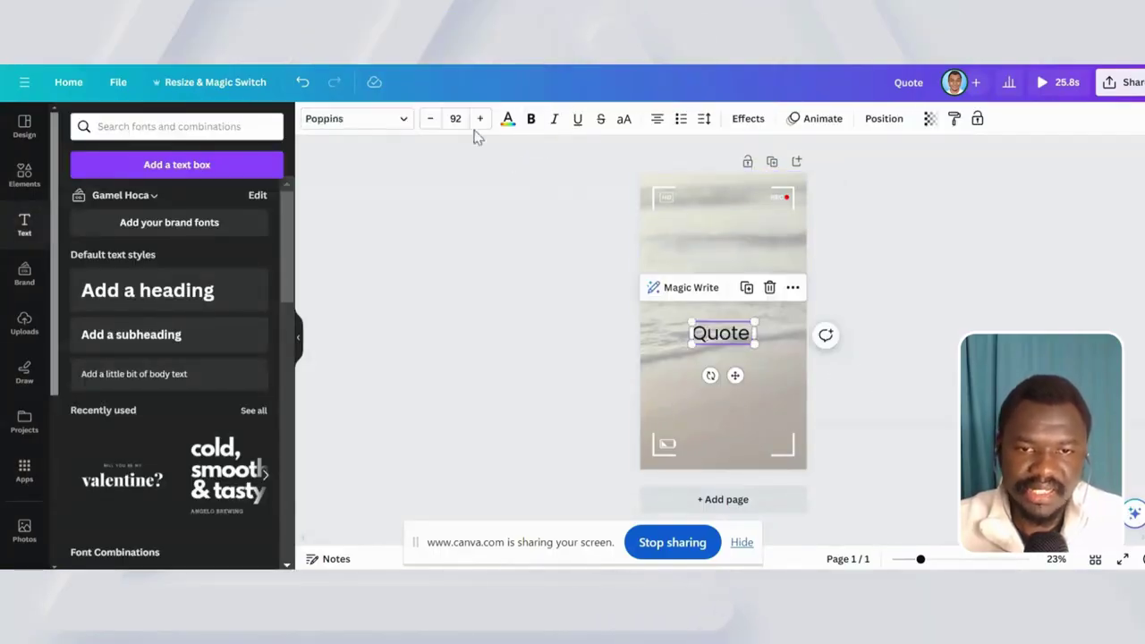
left_click(455, 118)
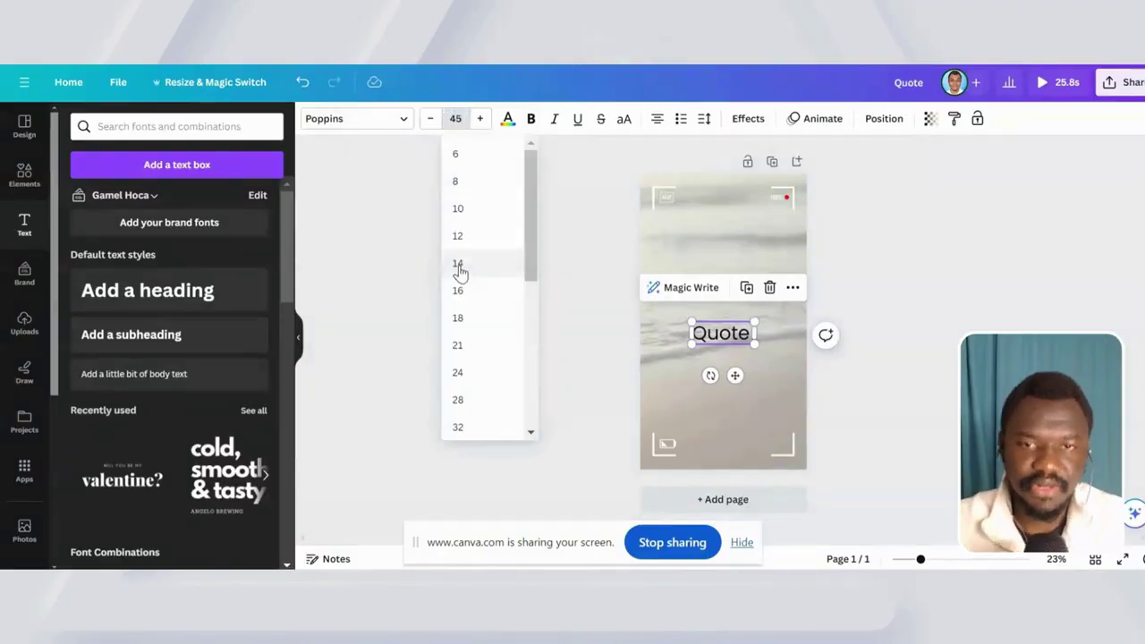
type("45")
key("Return")
left_click(765, 353)
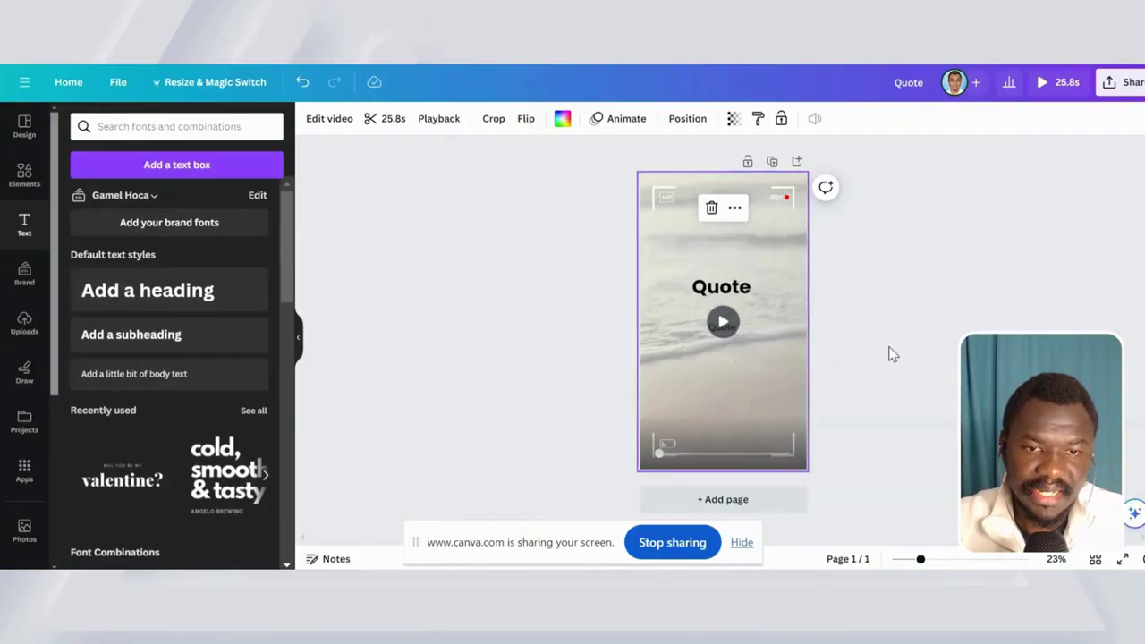
left_click(639, 390)
- Open Bulk create and choose to enter the data manually
scroll(24, 429, "down", 3)
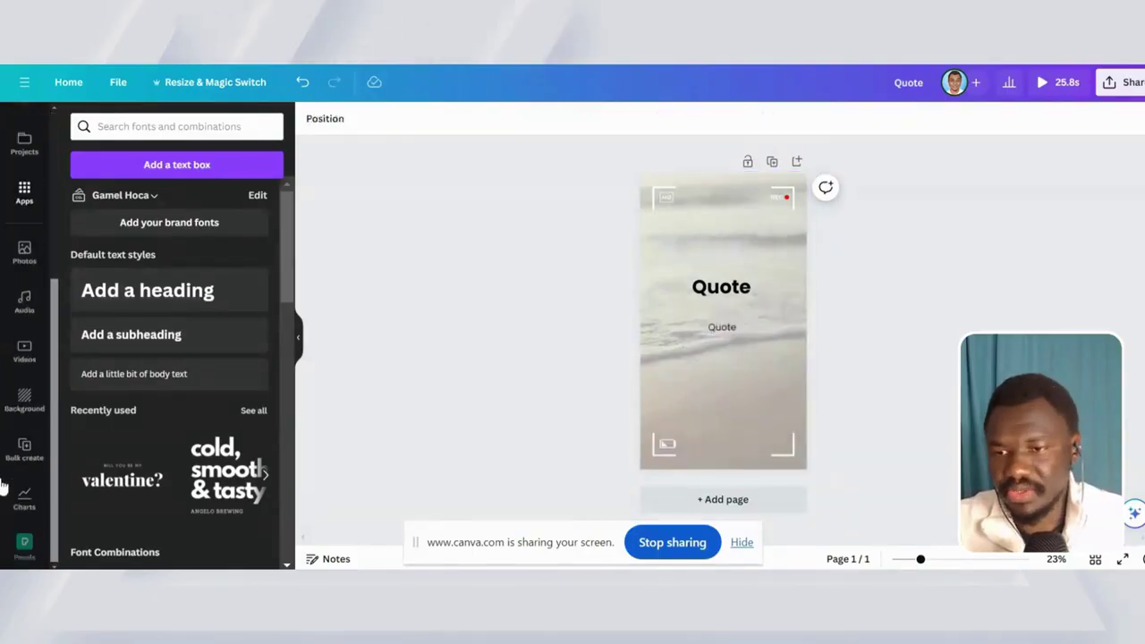
left_click(25, 452)
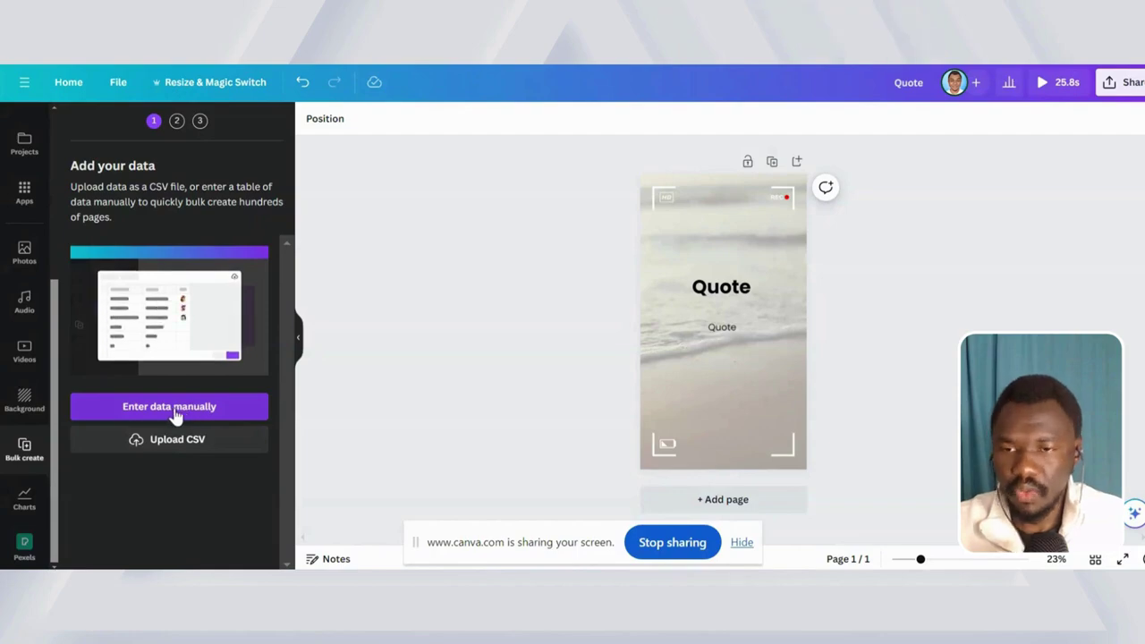
left_click(170, 408)
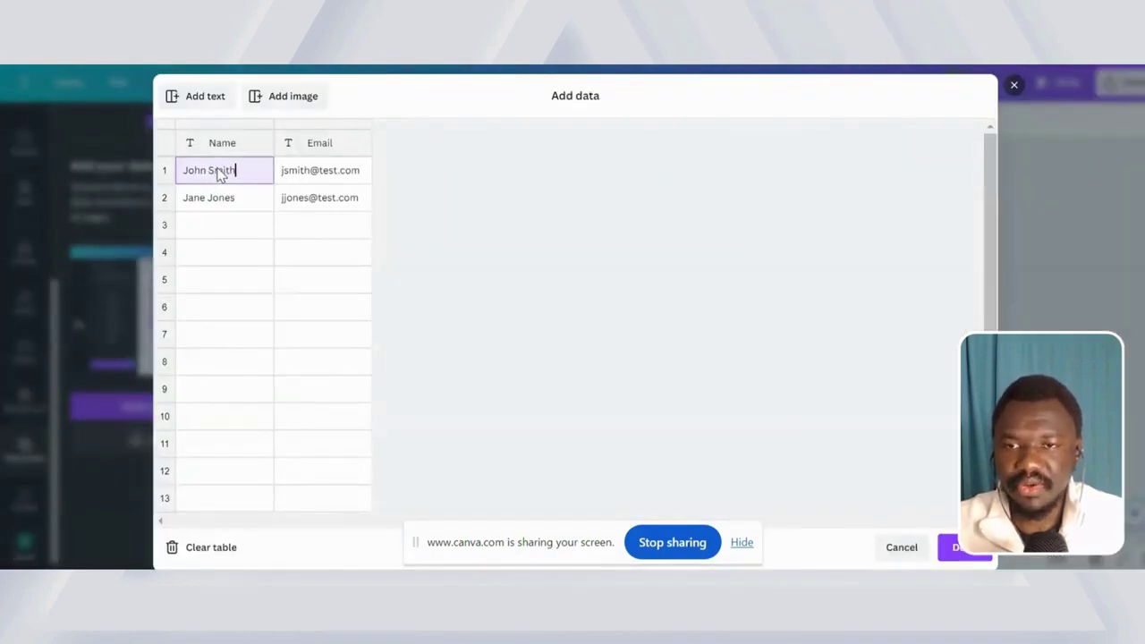
- Replace the first row's Name entry in the data table with "Day 1"
key("ctrl+a")
key("BackSpace")
type("Sa")
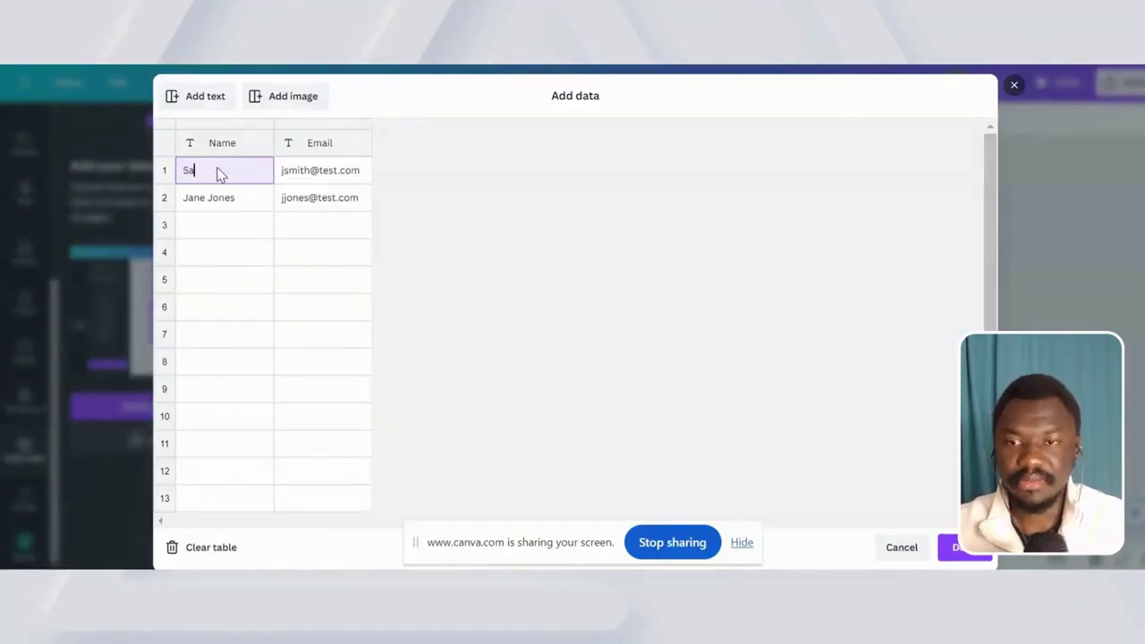
key("BackSpace")
key("BackSpace")
type("Day 1")
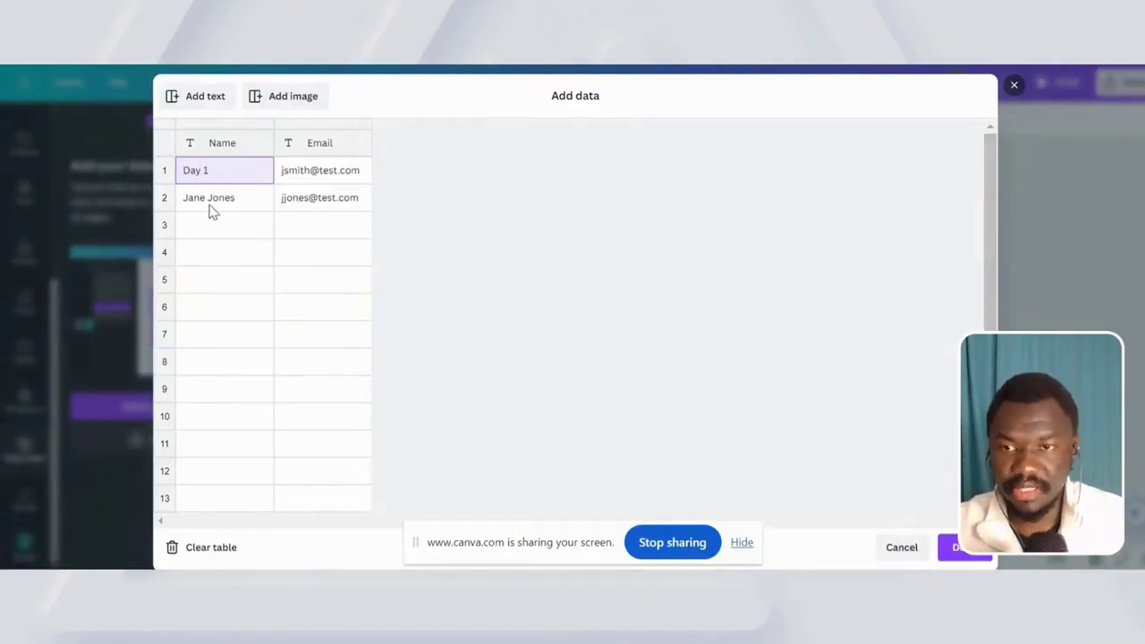
- Replace the second row's Name entry with "Day 2"
left_click(212, 208)
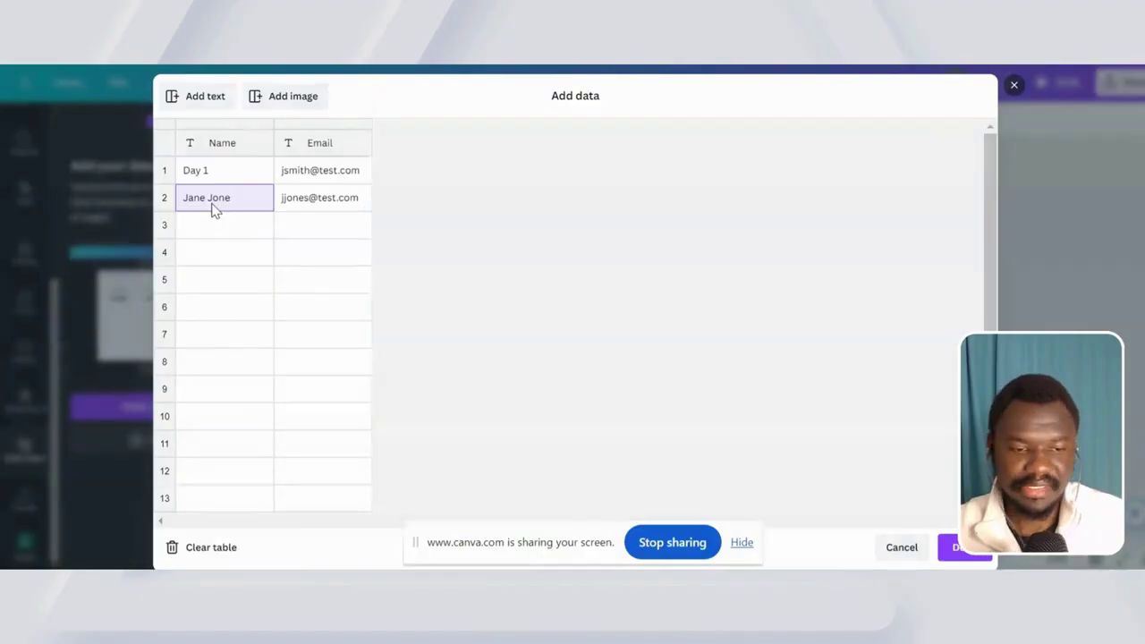
key("BackSpace")
key("BackSpace")
key("BackSpace")
key("BackSpace")
key("BackSpace")
key("BackSpace")
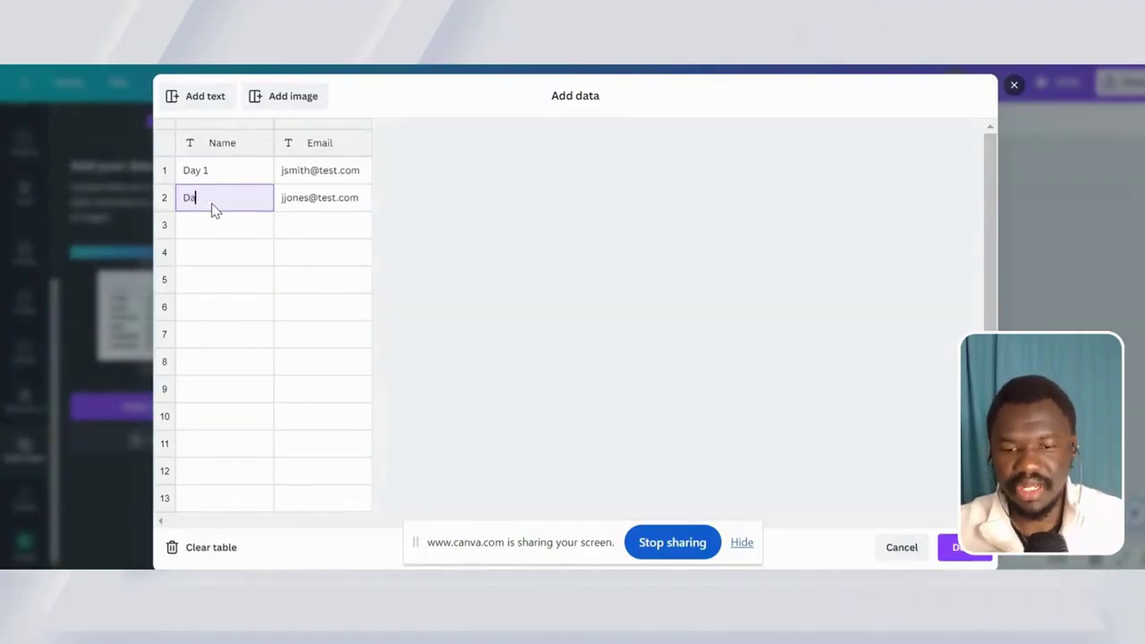
type("Day 2")
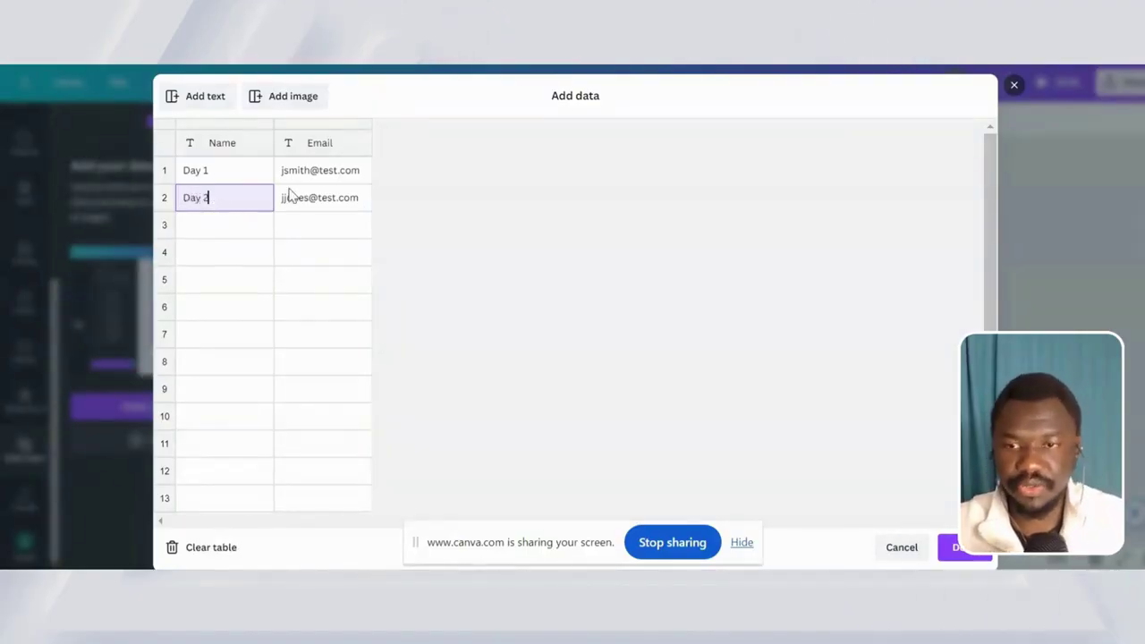
- Replace the first row's Email entry with the quote "Never Give Up"
left_click(349, 177)
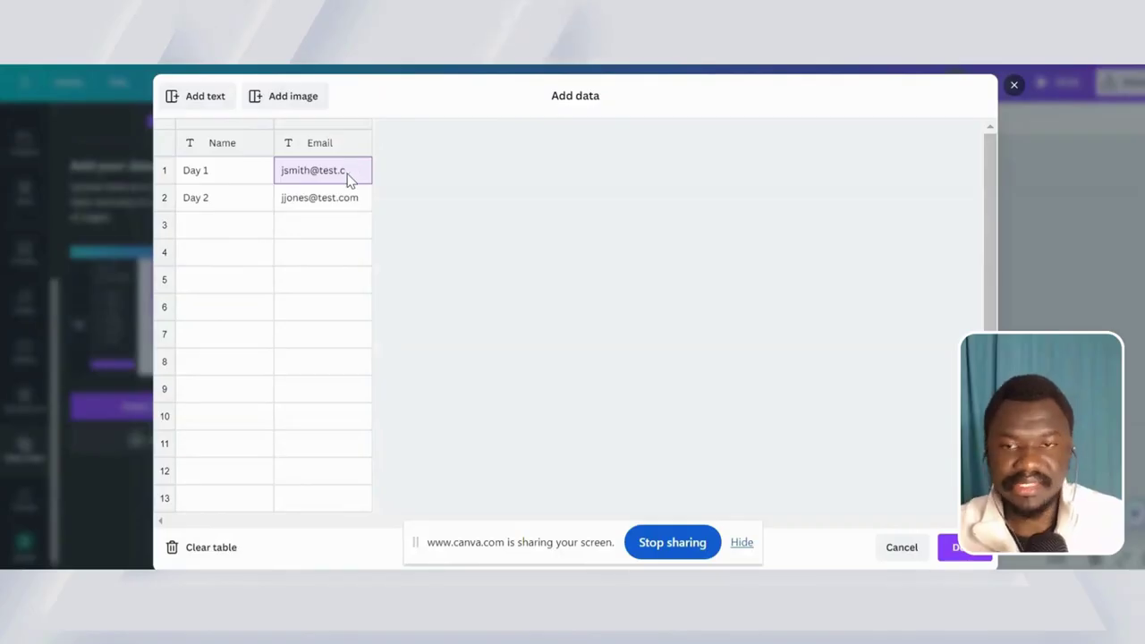
key("BackSpace")
key("BackSpace")
key("BackSpace")
key("BackSpace")
key("BackSpace")
key("BackSpace")
key("BackSpace")
key("BackSpace")
key("BackSpace")
key("BackSpace")
type("Ne")
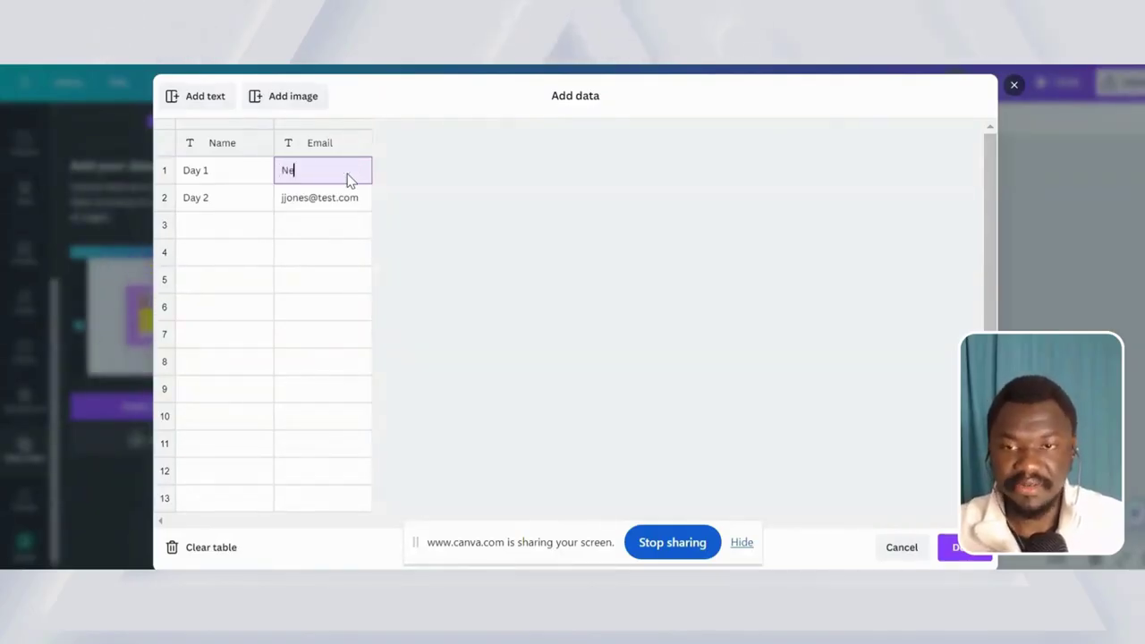
type("ve")
key("BackSpace")
key("BackSpace")
type("ver")
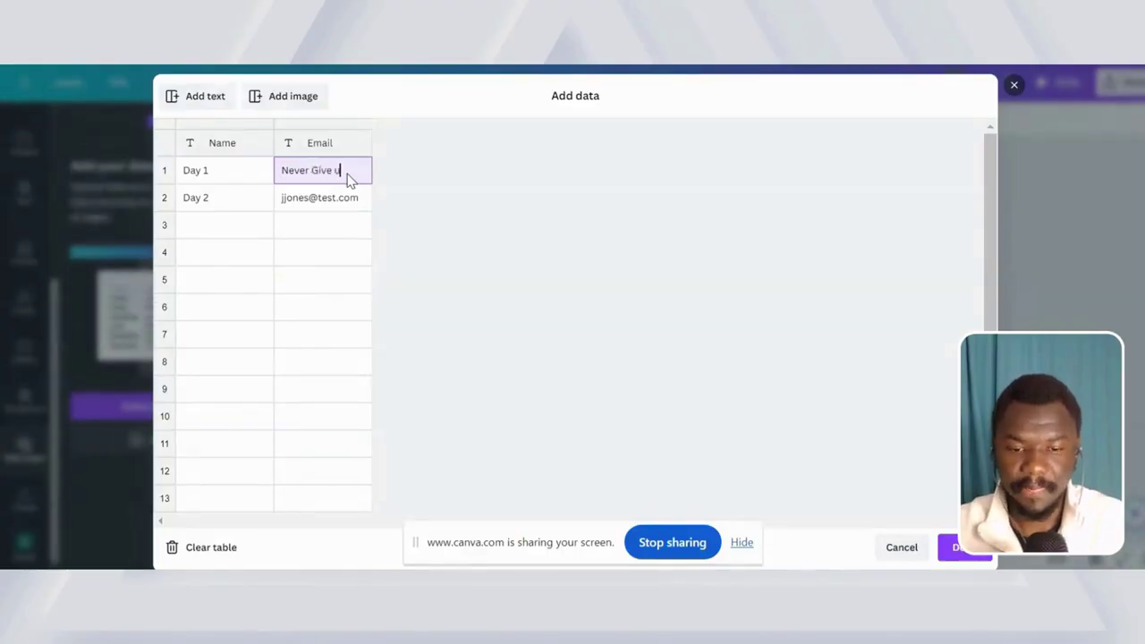
type(" Give Up")
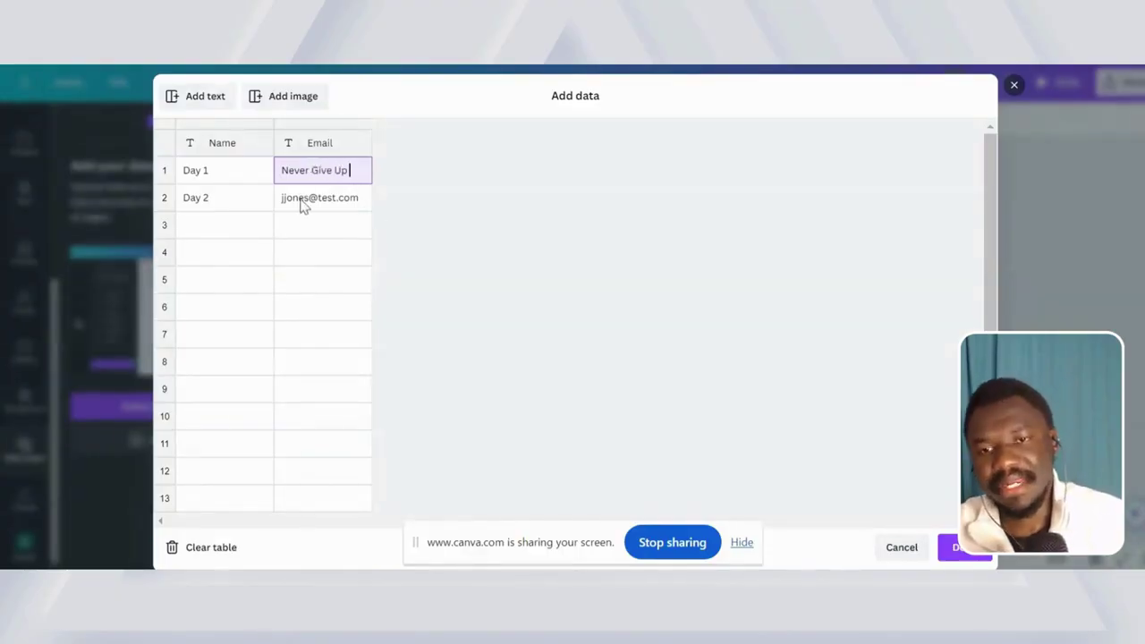
- Replace the second row's Email entry with "Dream Big" and finish the data table
left_click(340, 206)
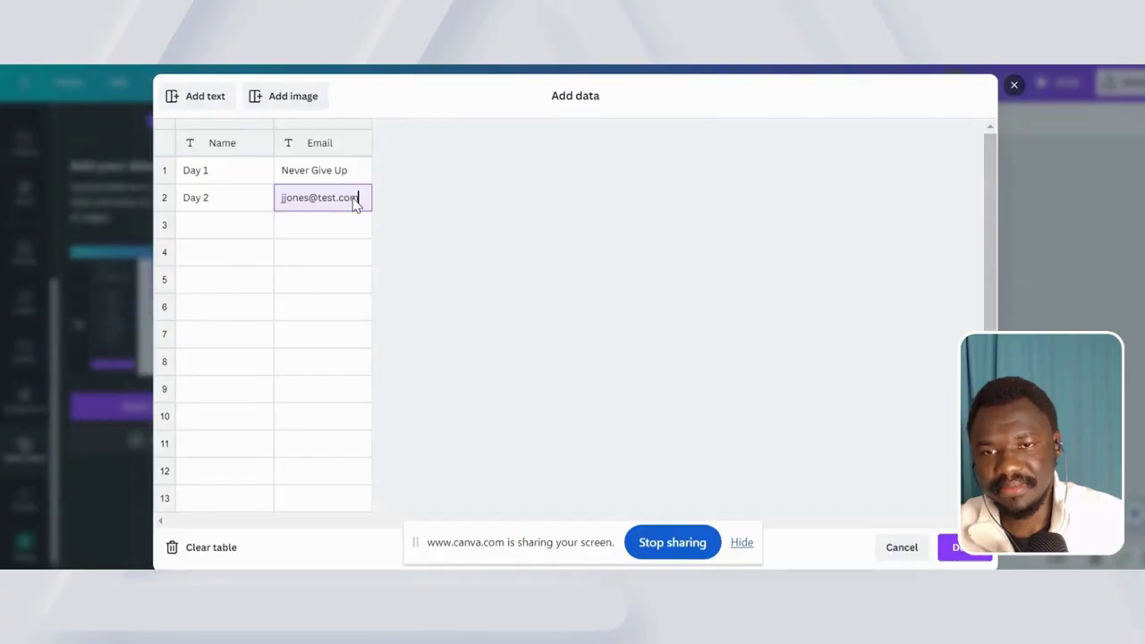
type("D")
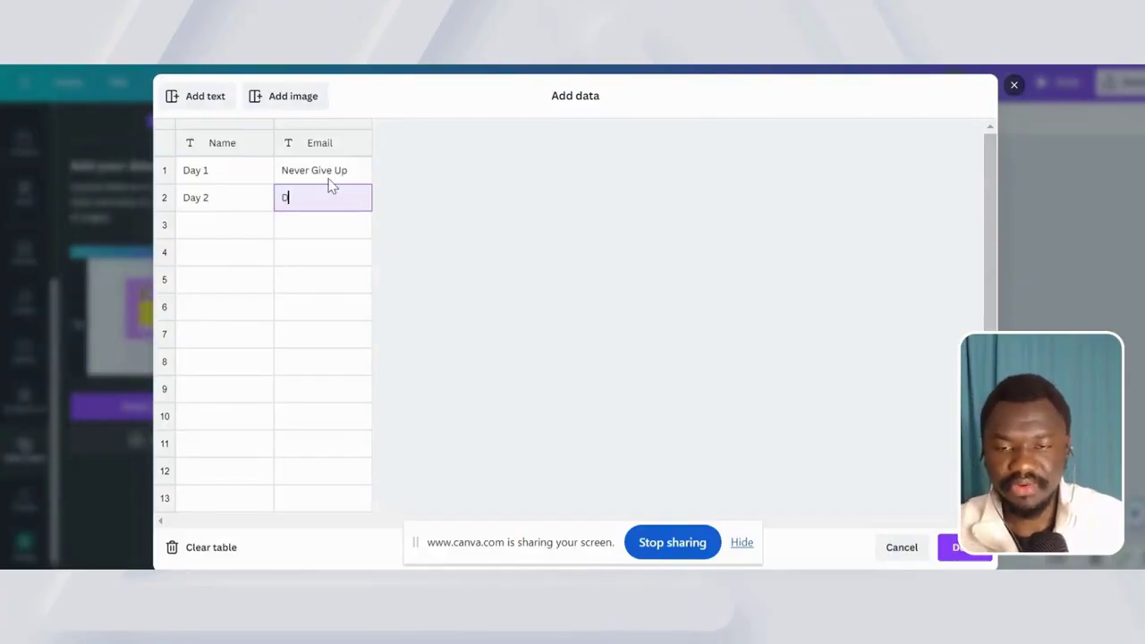
type("ream Big")
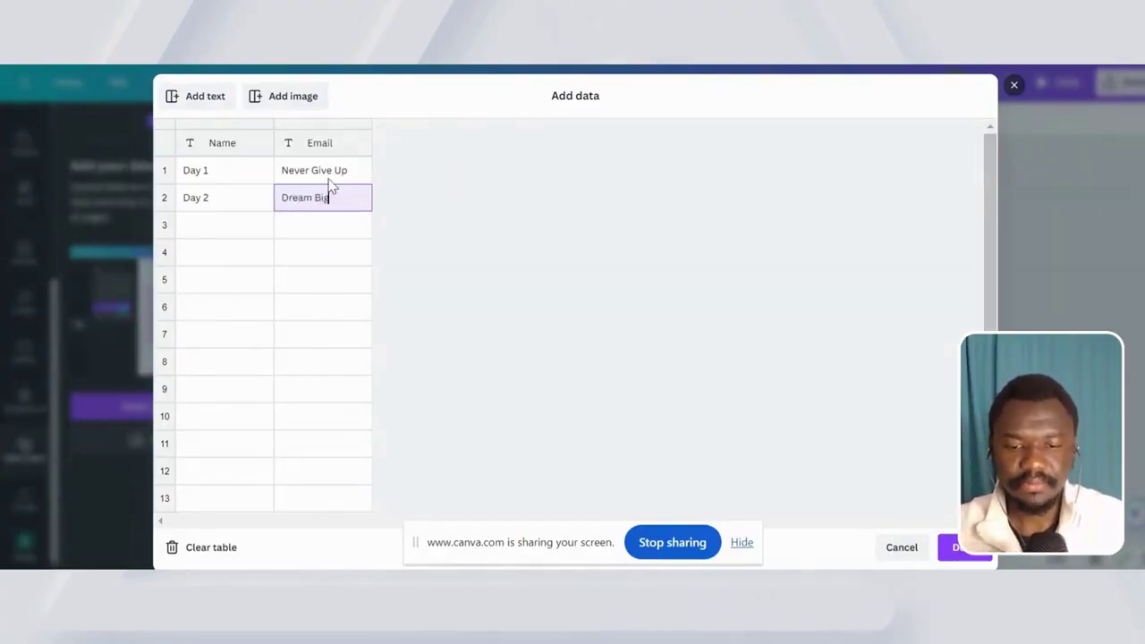
left_click(961, 548)
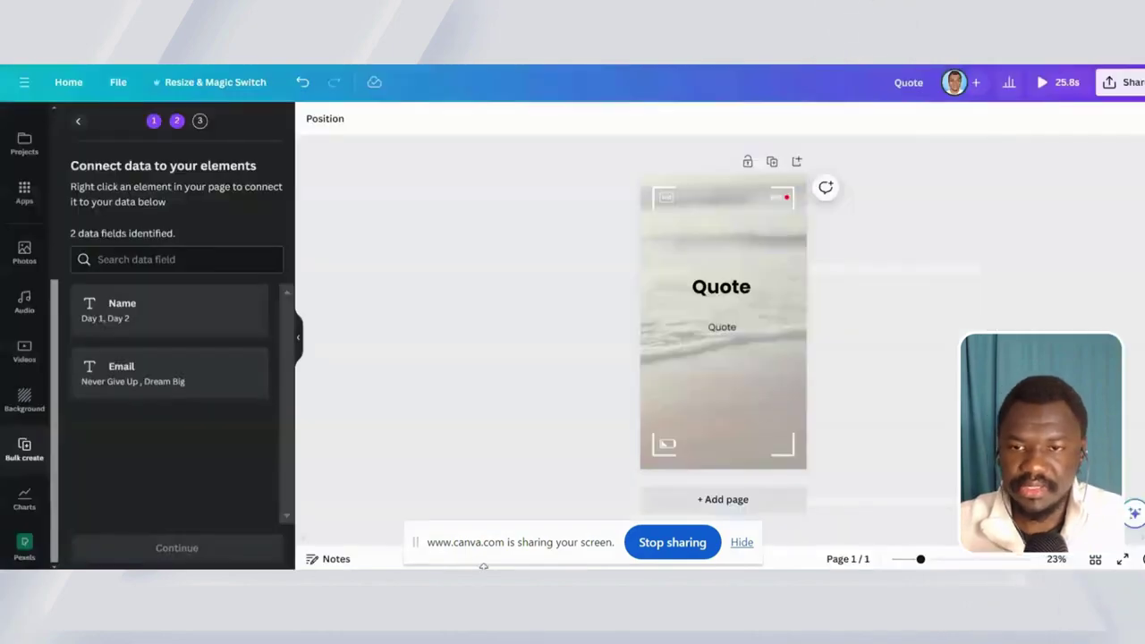
- Connect the large bold "Quote" heading to the Name data field
left_click(723, 288)
right_click(741, 288)
left_click(828, 367)
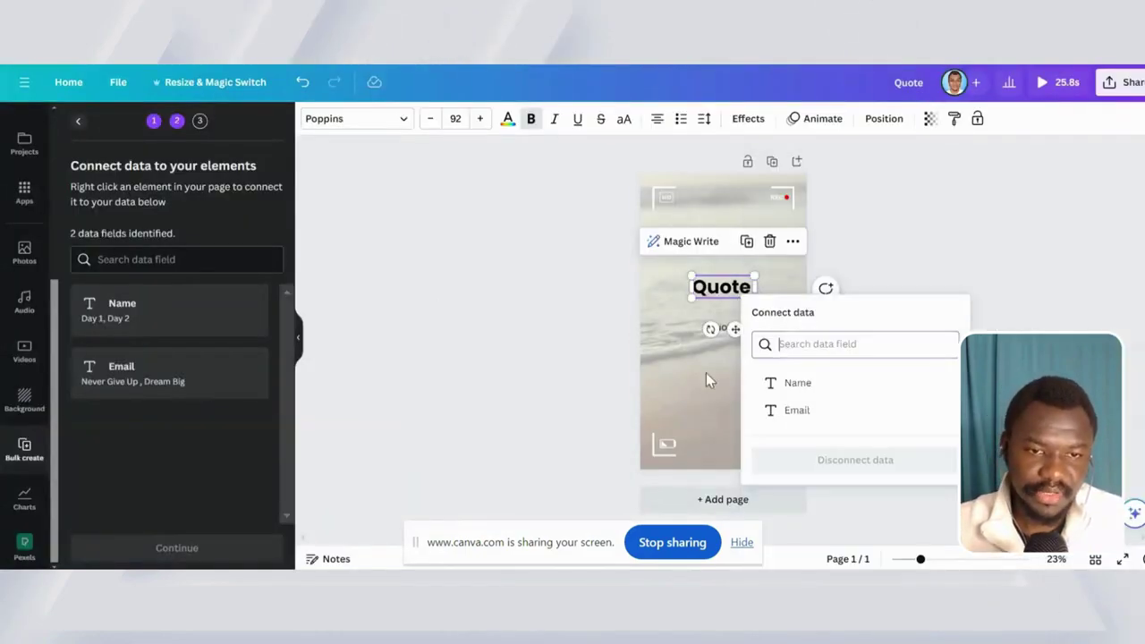
left_click(793, 385)
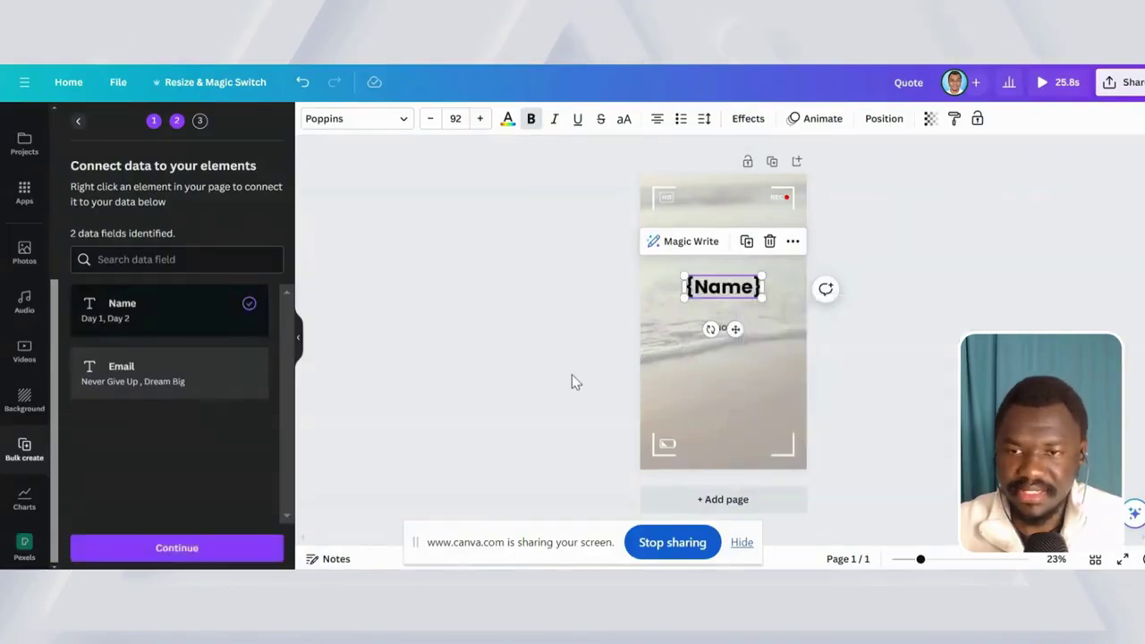
left_click(572, 374)
- Connect the smaller "Quote" text to the Email data field
left_click(723, 327)
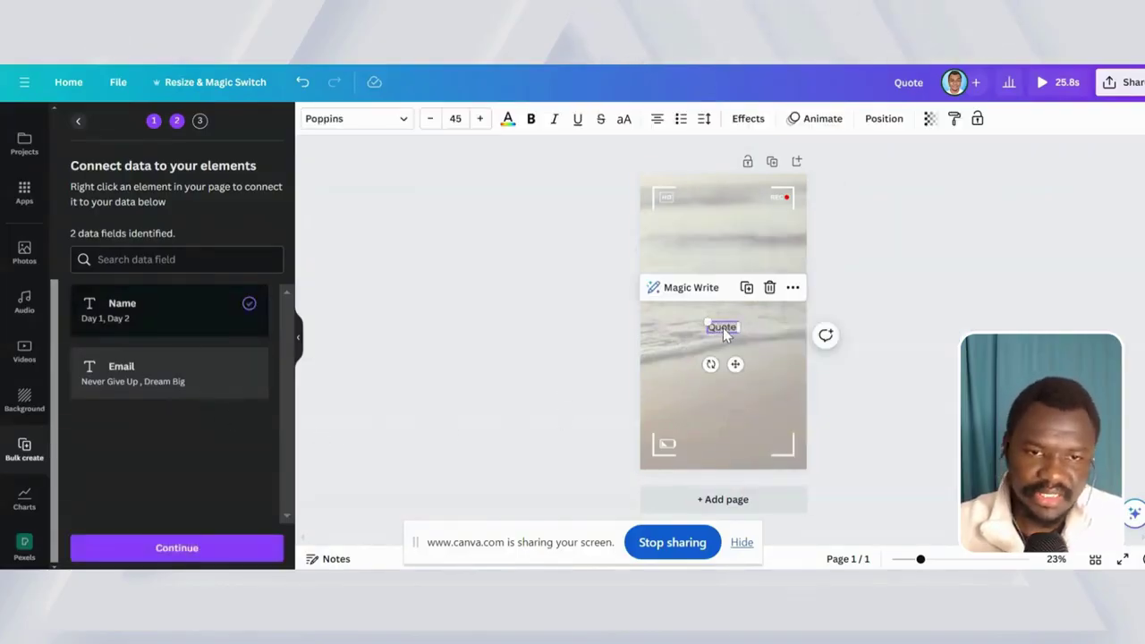
right_click(722, 327)
left_click(803, 367)
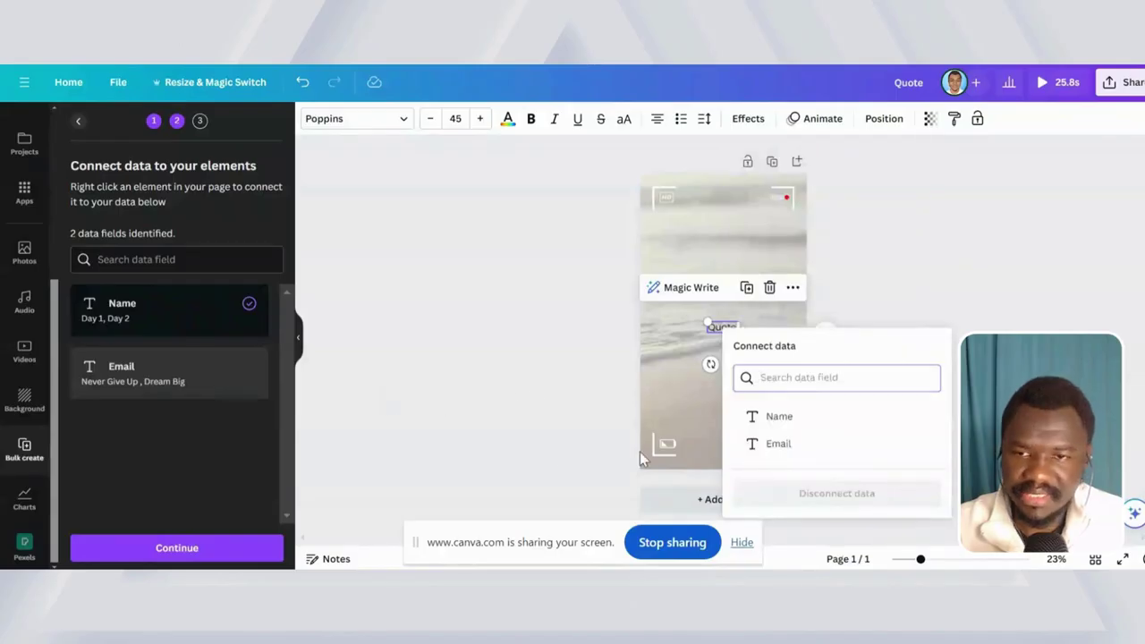
left_click(793, 444)
left_click(732, 465)
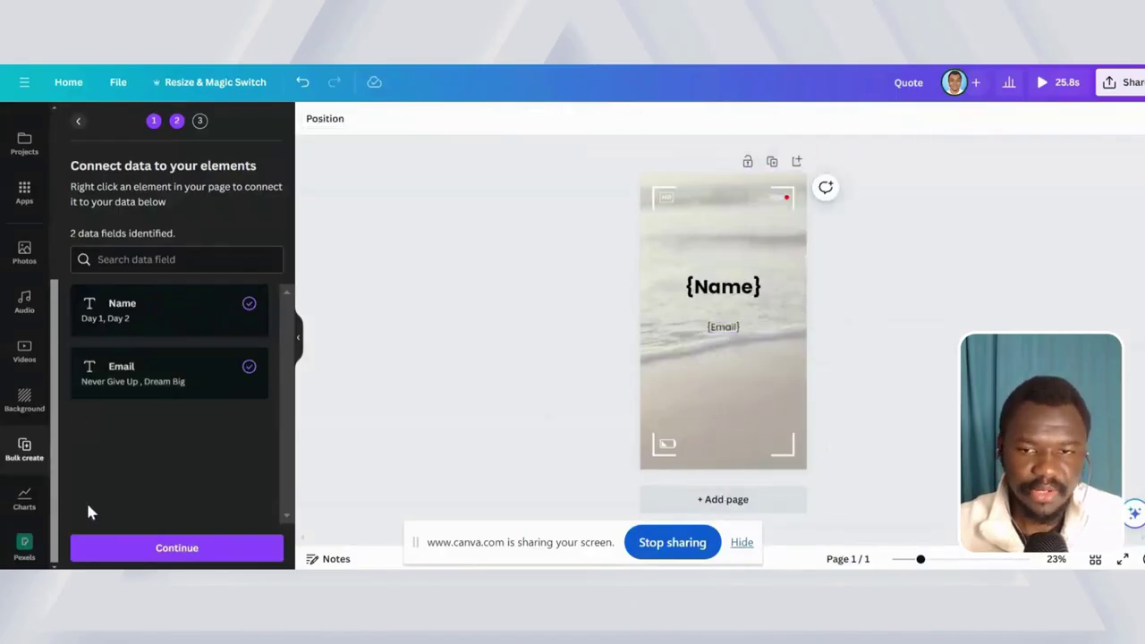
- Generate the two designs from both data rows and look through the resulting pages
left_click(190, 546)
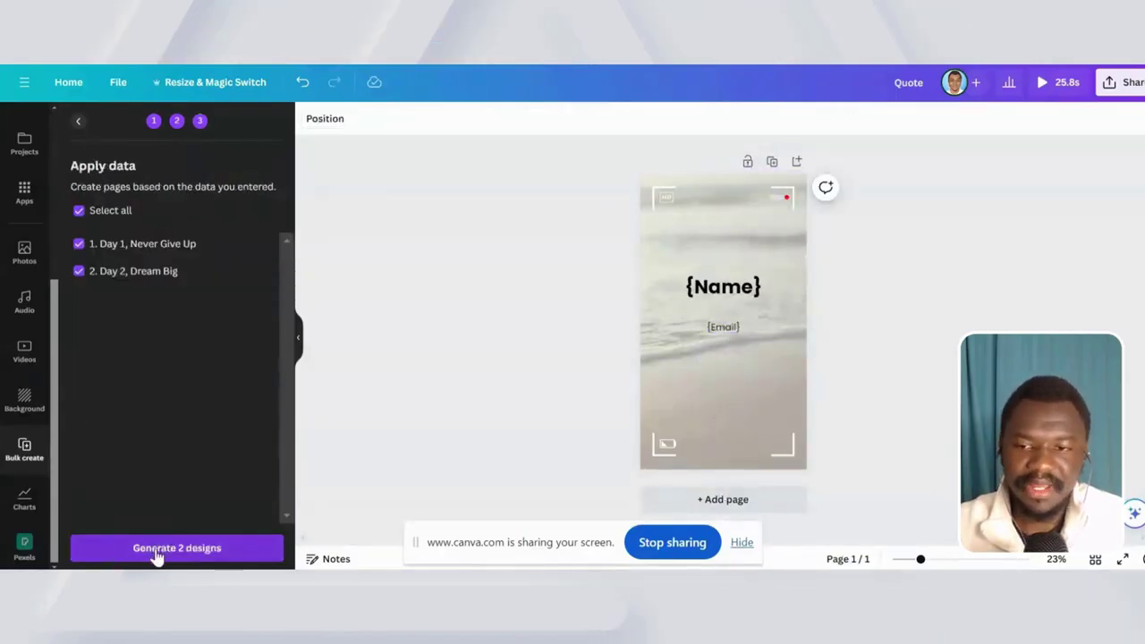
left_click(158, 554)
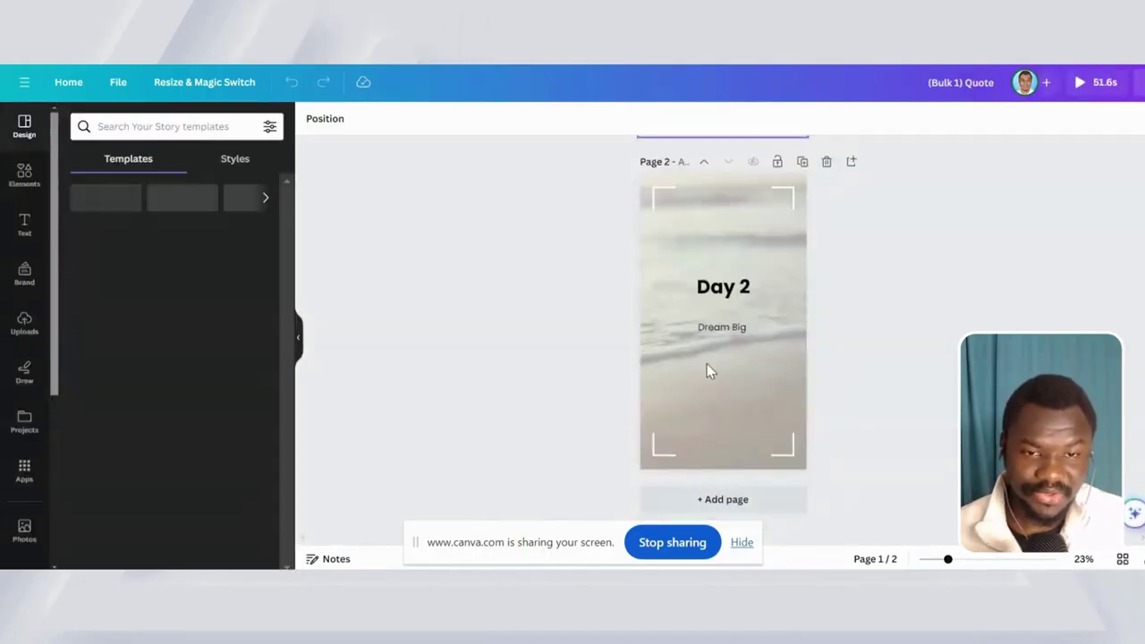
scroll(707, 340, "down", 2)
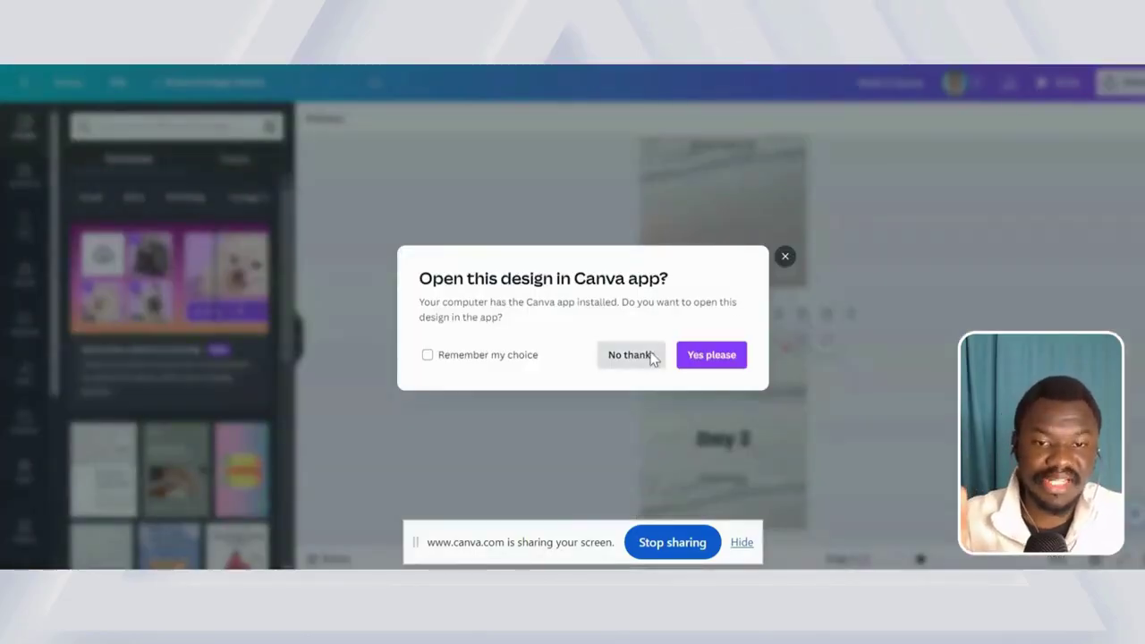
- Keep the generated design in the browser and open the A.Thumbnails [YouTube] design from the recent designs
left_click(630, 355)
scroll(760, 268, "down", 2)
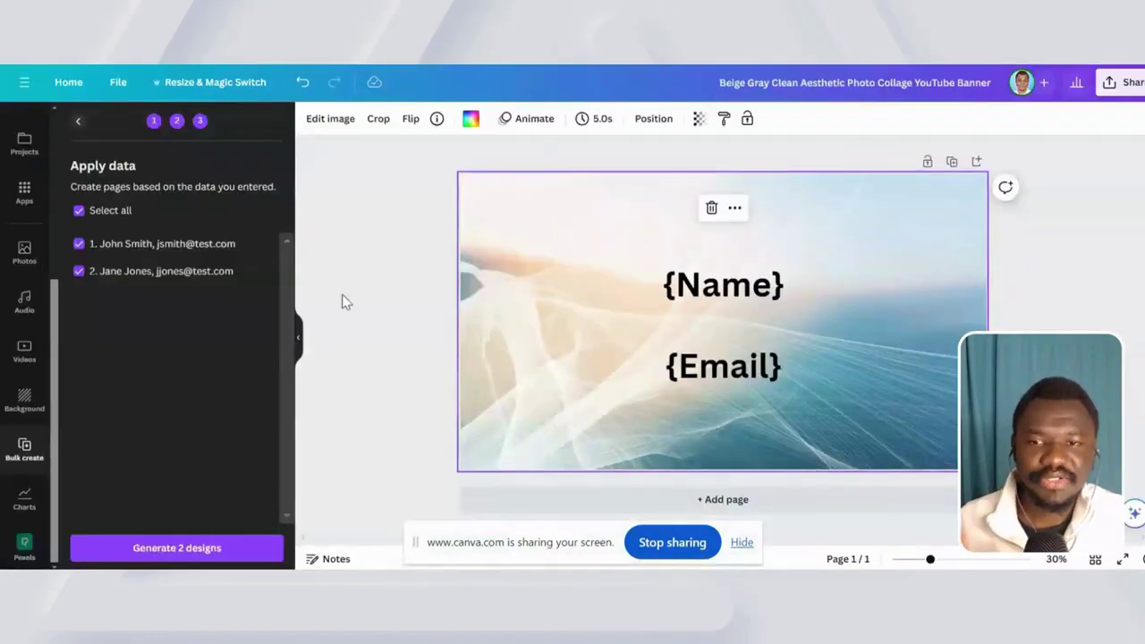
scroll(400, 355, "down", 8)
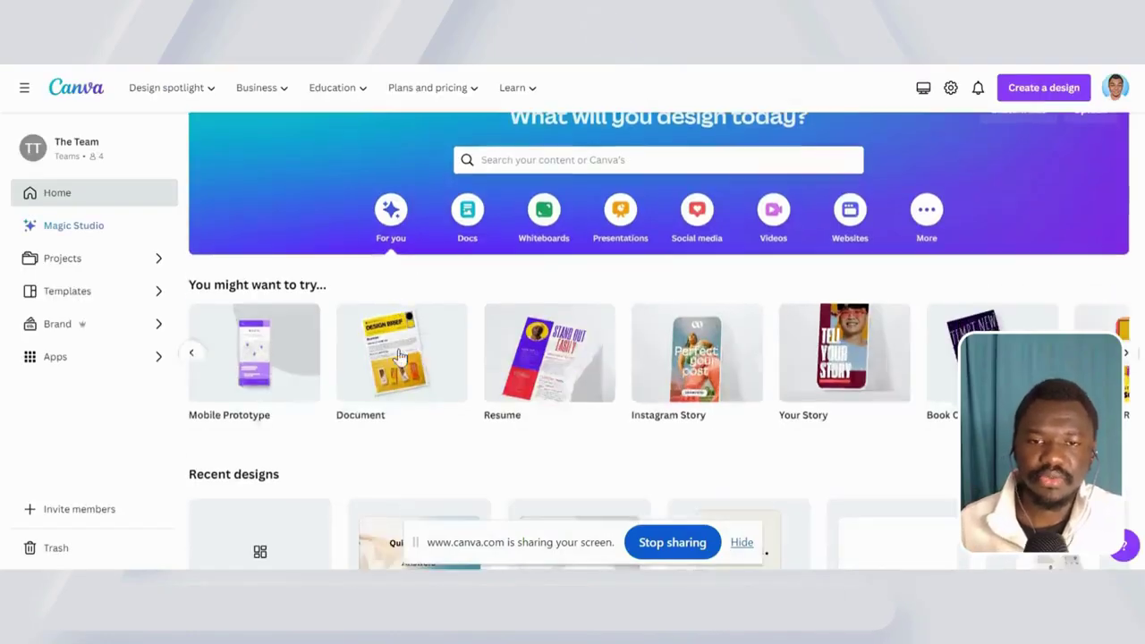
scroll(400, 354, "down", 3)
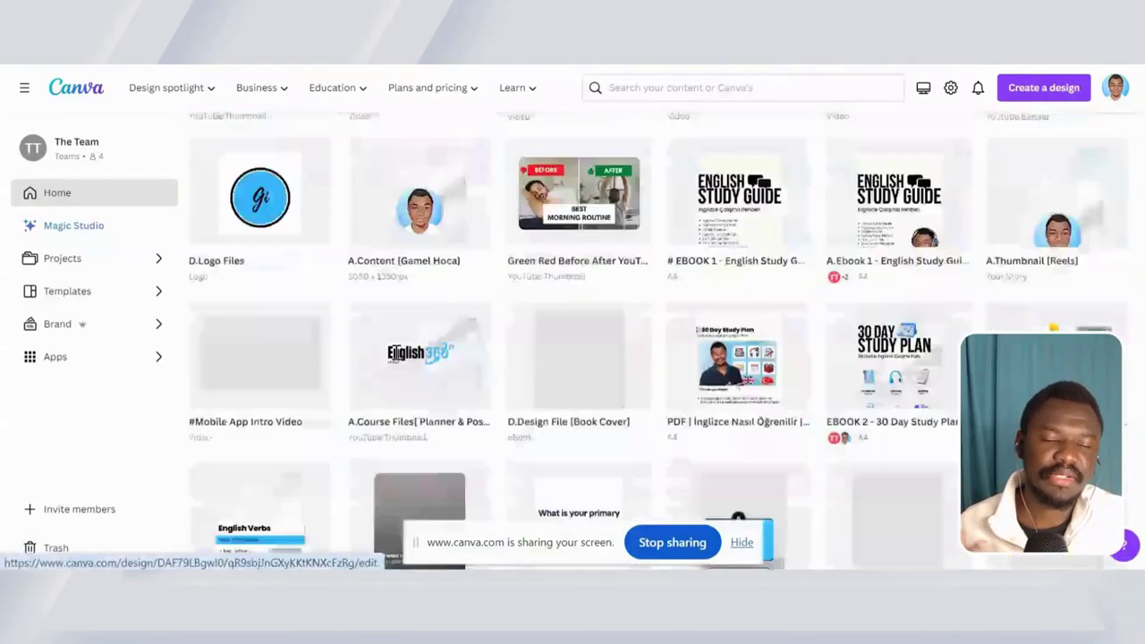
scroll(387, 365, "up", 5)
scroll(379, 369, "down", 3)
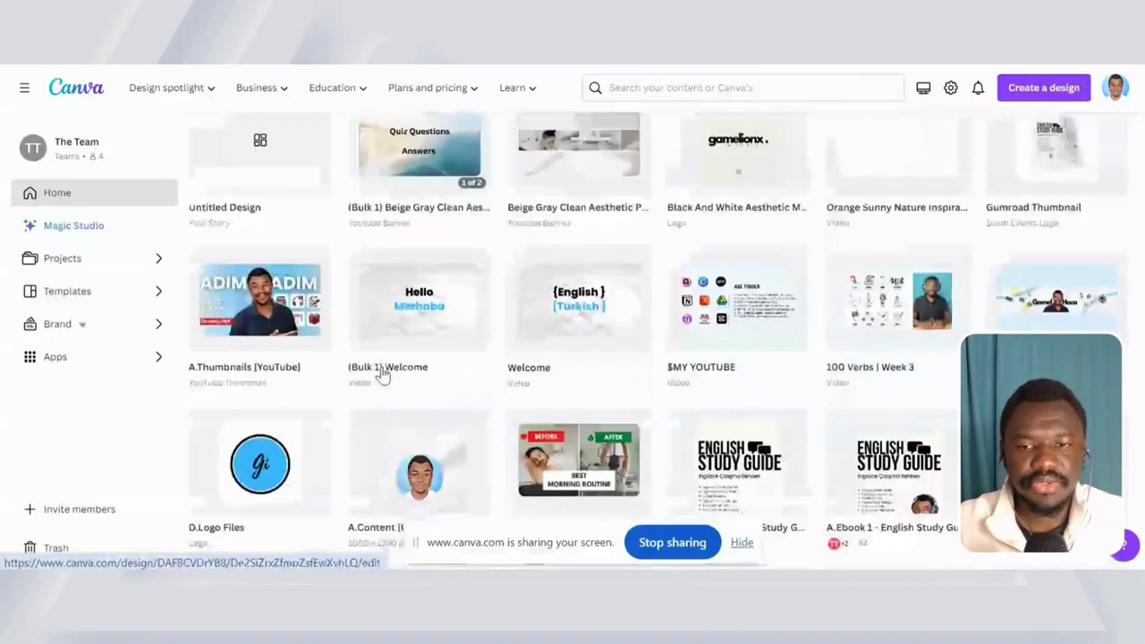
left_click(286, 312)
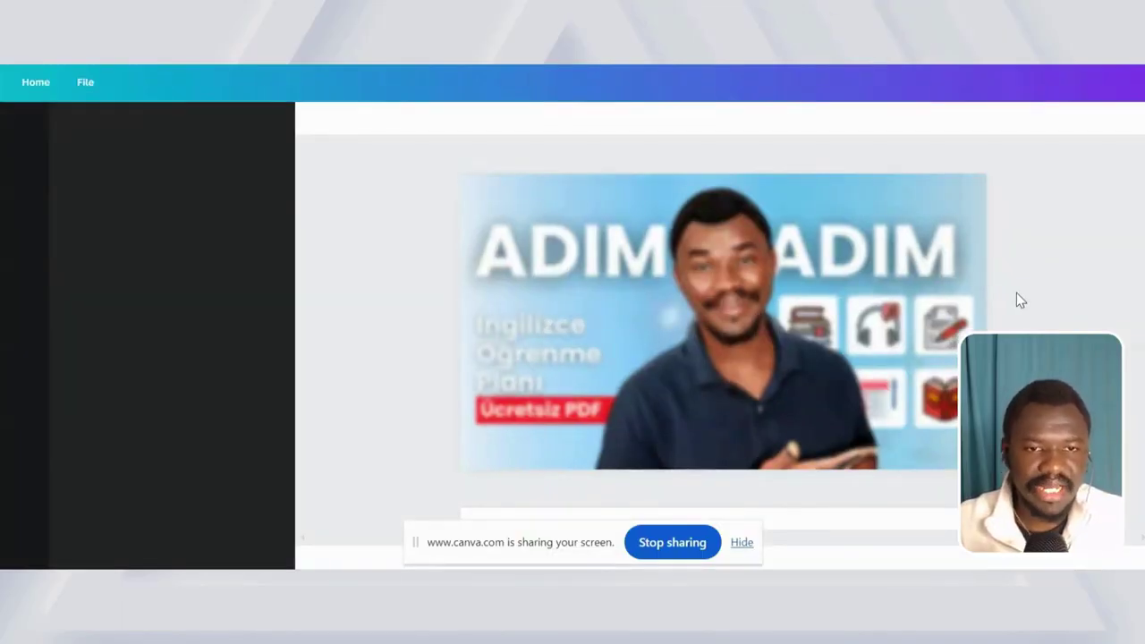
- Look through the first pages of the thumbnail design and examine the portrait on page 7
scroll(678, 347, "down", 10)
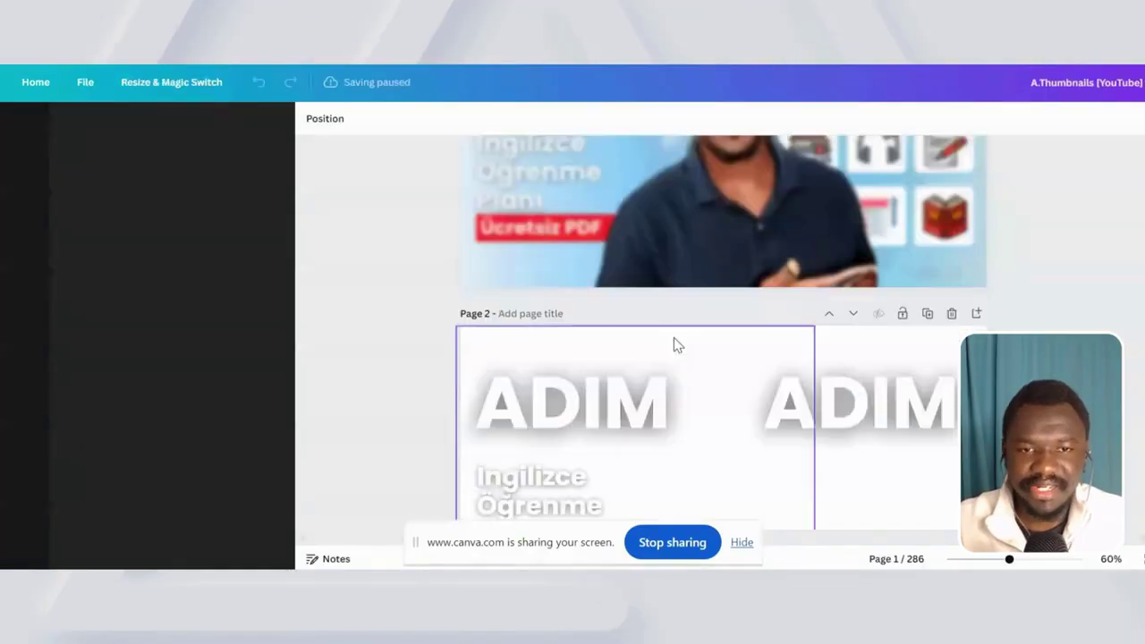
scroll(648, 331, "down", 12)
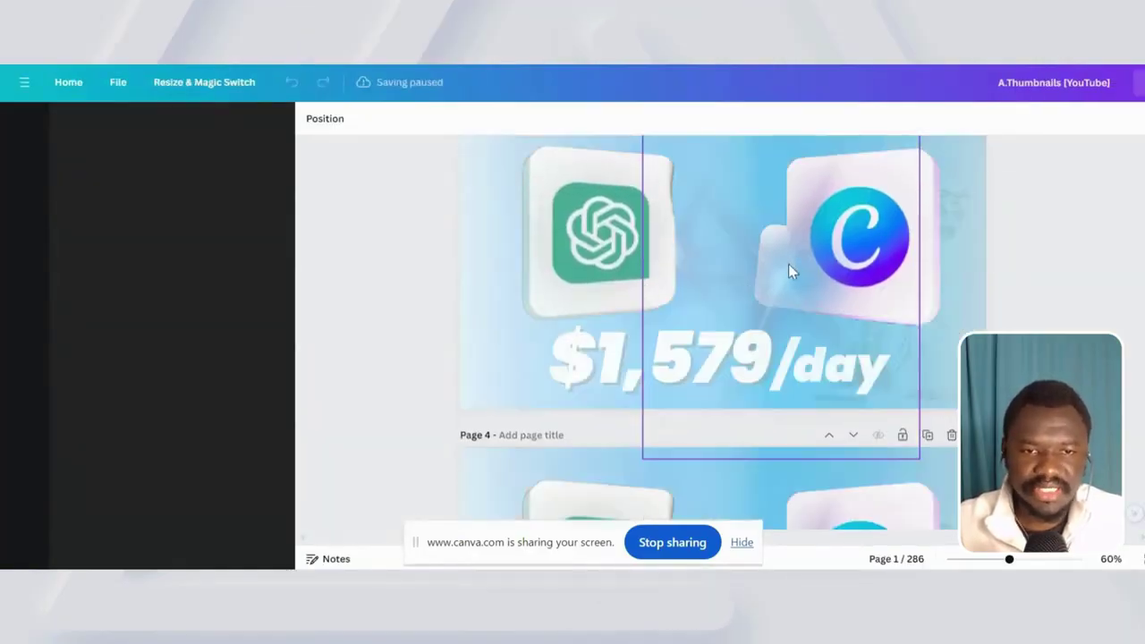
scroll(737, 294, "down", 10)
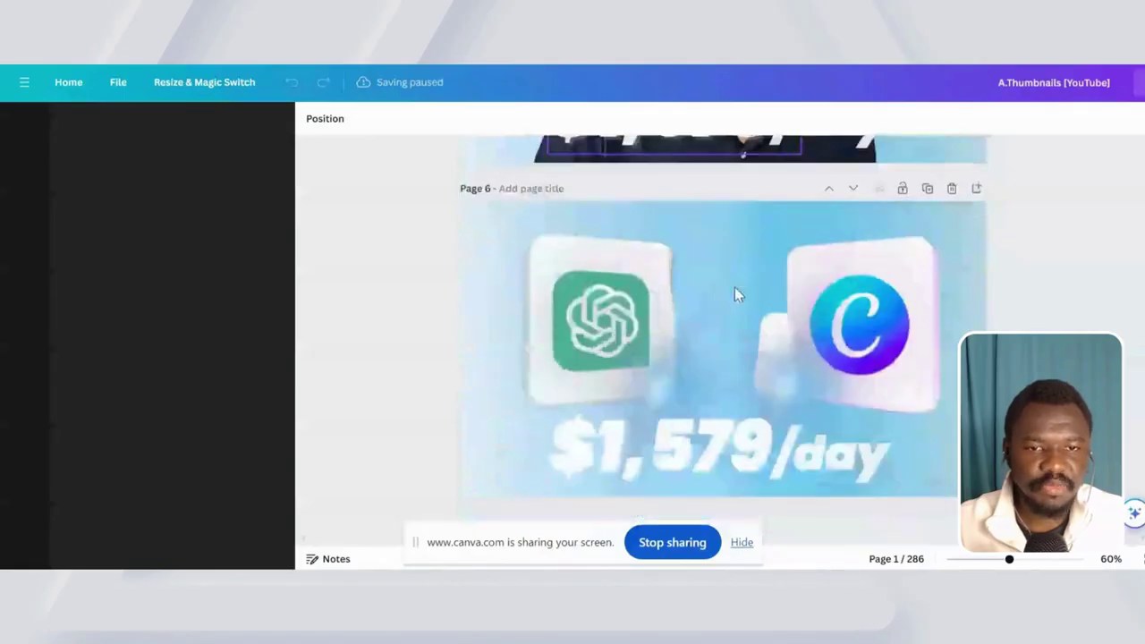
scroll(713, 304, "up", 8)
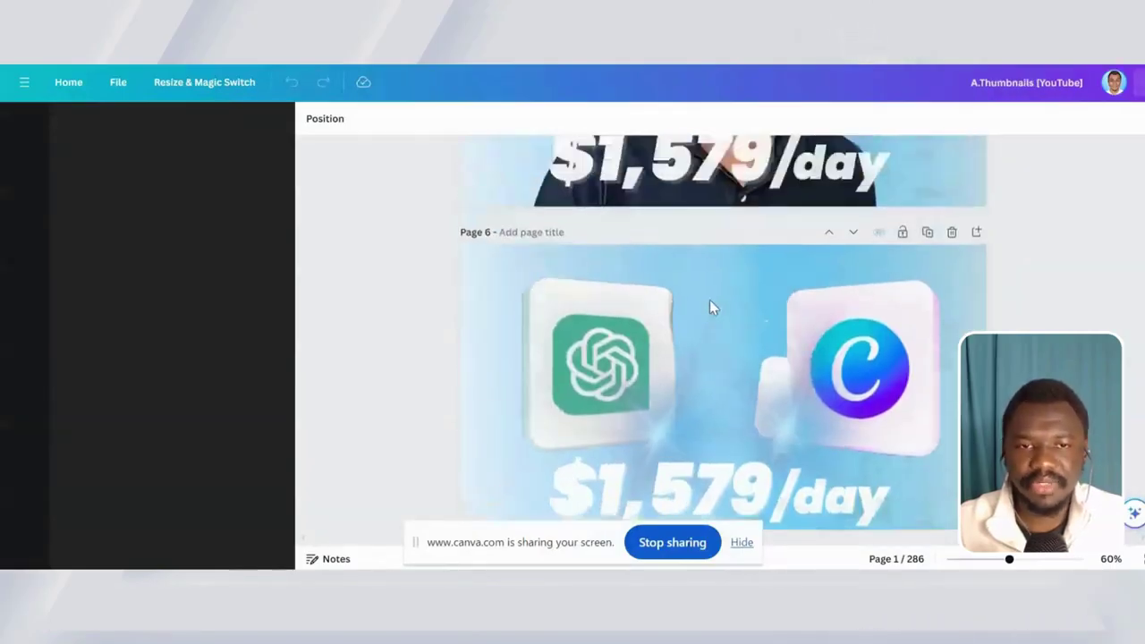
scroll(707, 307, "down", 3)
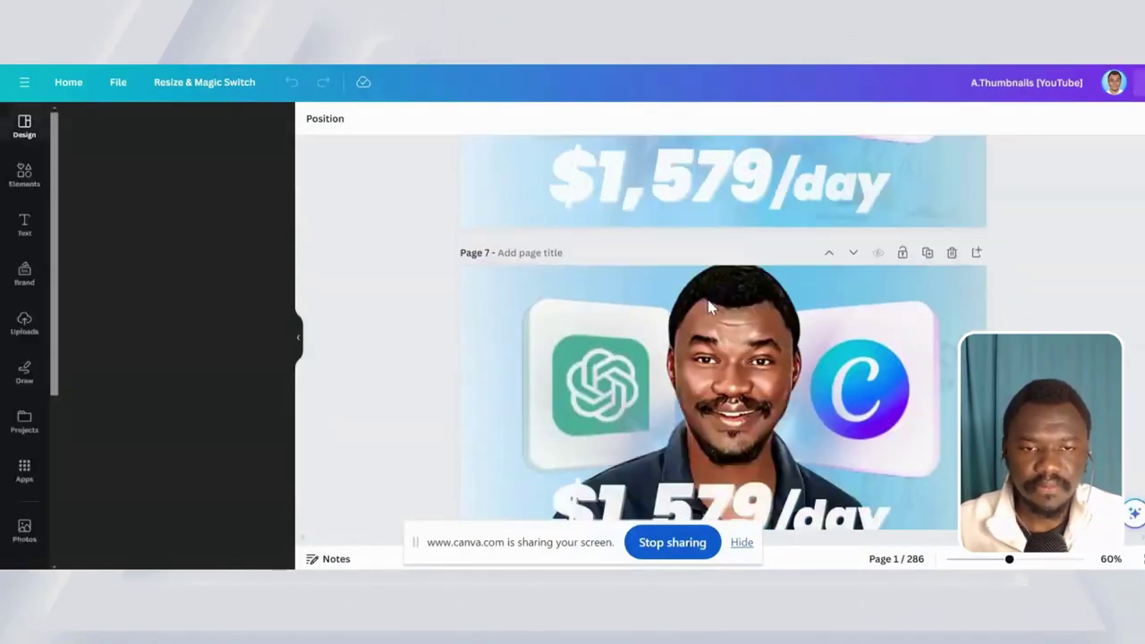
scroll(738, 280, "down", 2)
left_click(738, 280)
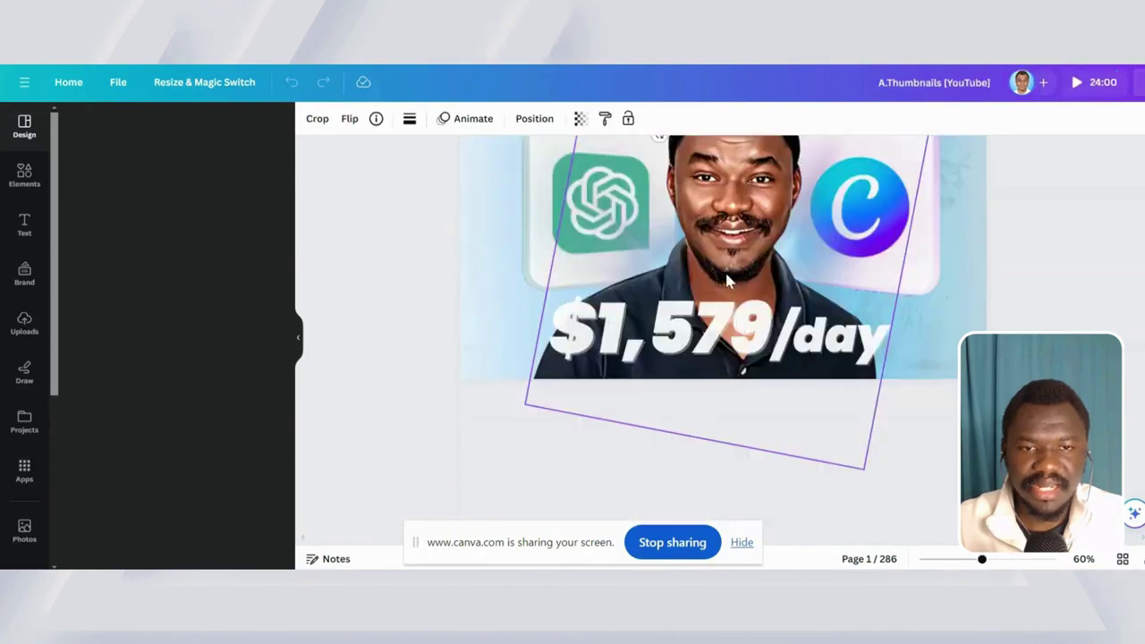
scroll(685, 465, "up", 1)
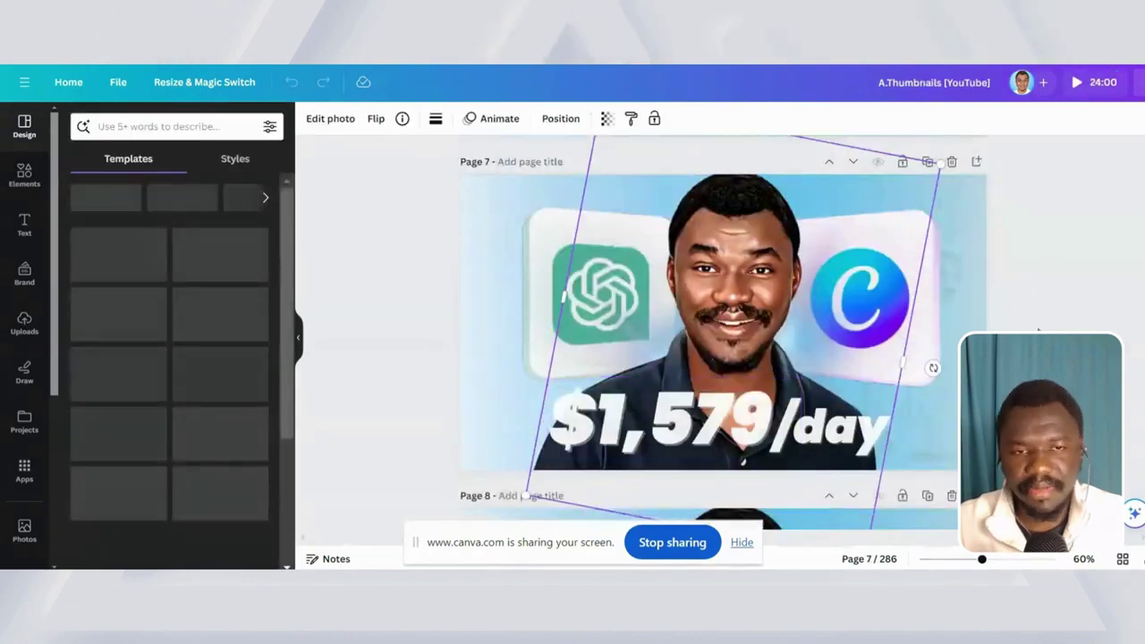
left_click(990, 311)
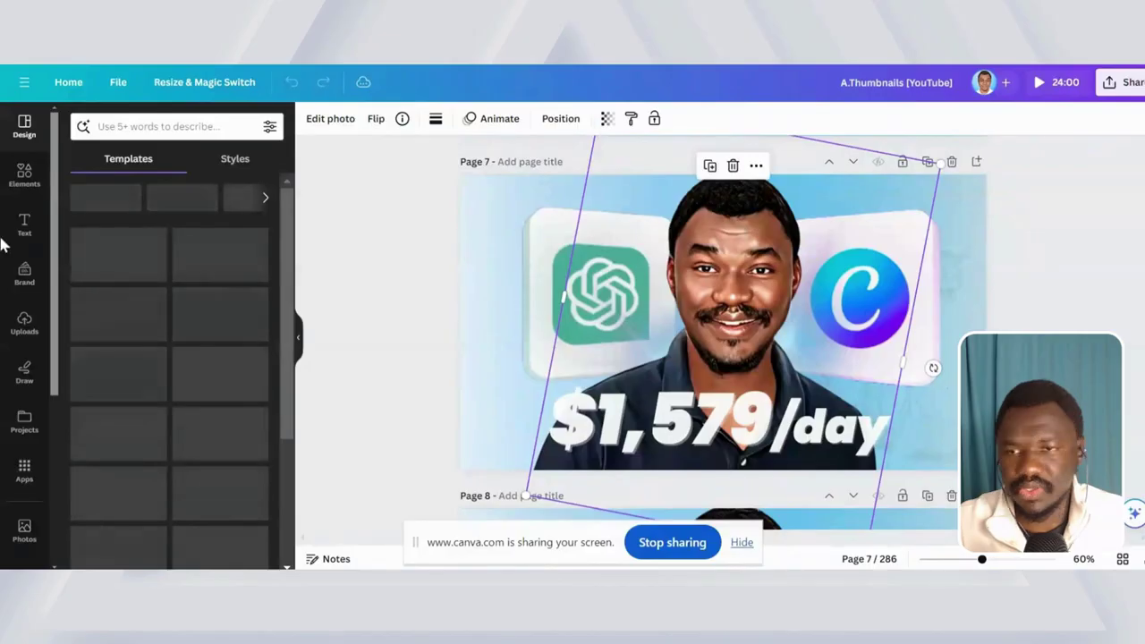
- Keep the design in the browser and add the uploaded photo of the man in a light T-shirt to page 7
left_click(22, 327)
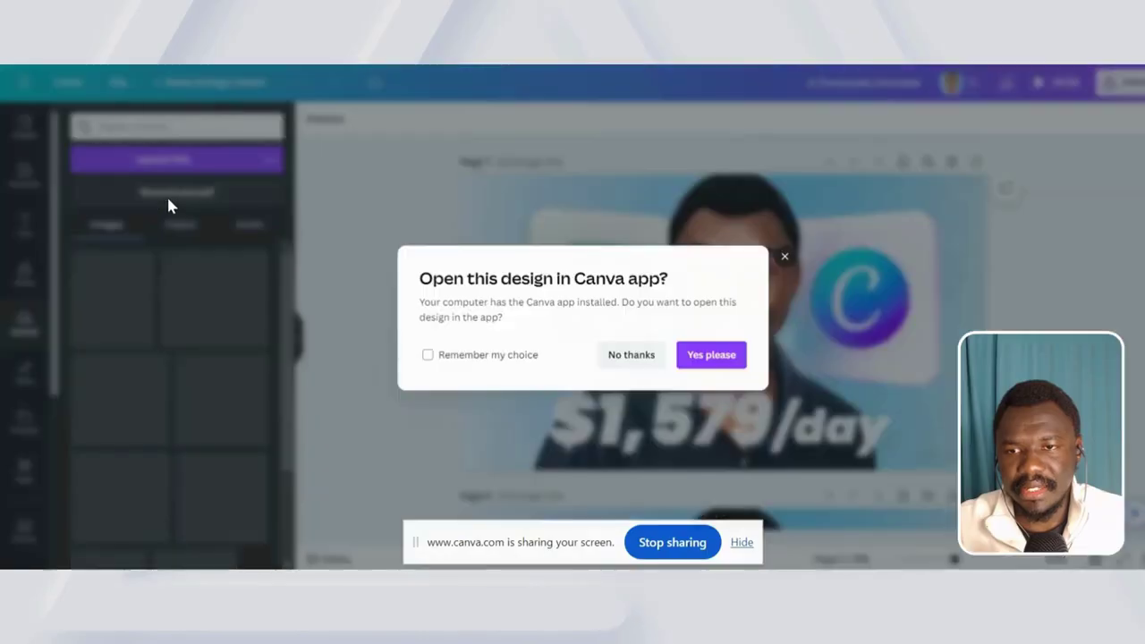
left_click(609, 361)
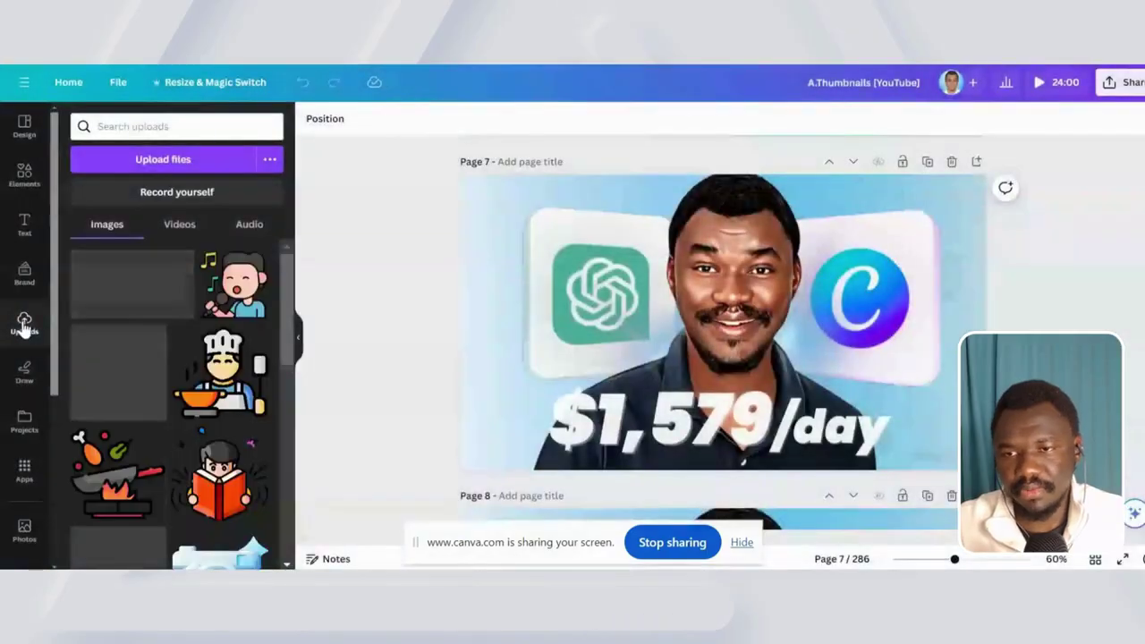
scroll(106, 344, "down", 5)
scroll(106, 349, "down", 5)
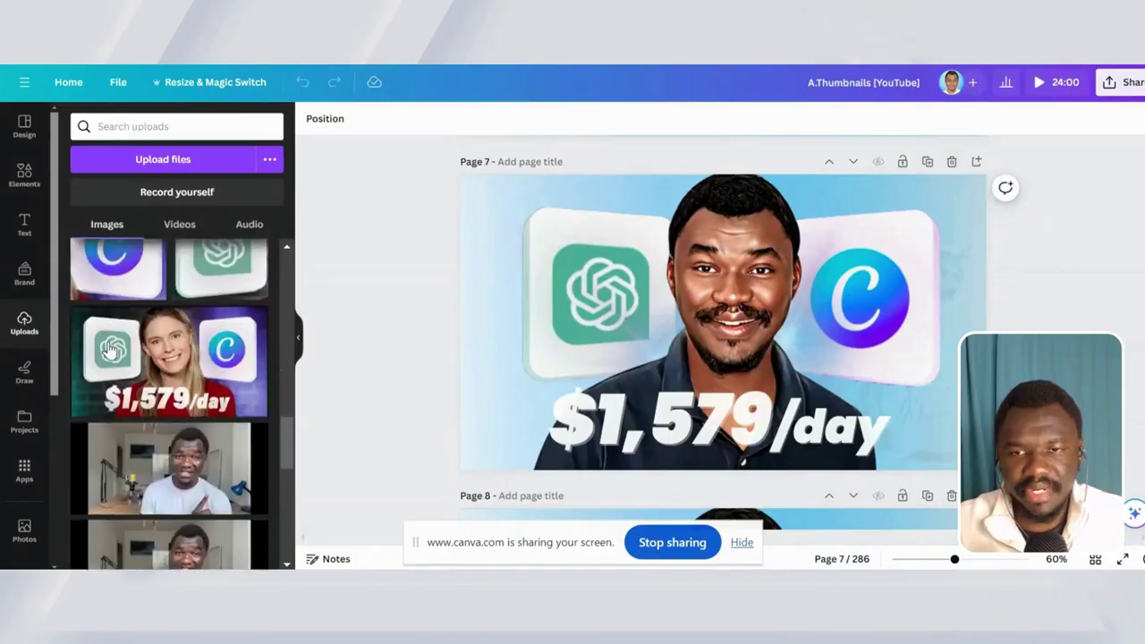
scroll(121, 349, "down", 2)
left_click(192, 356)
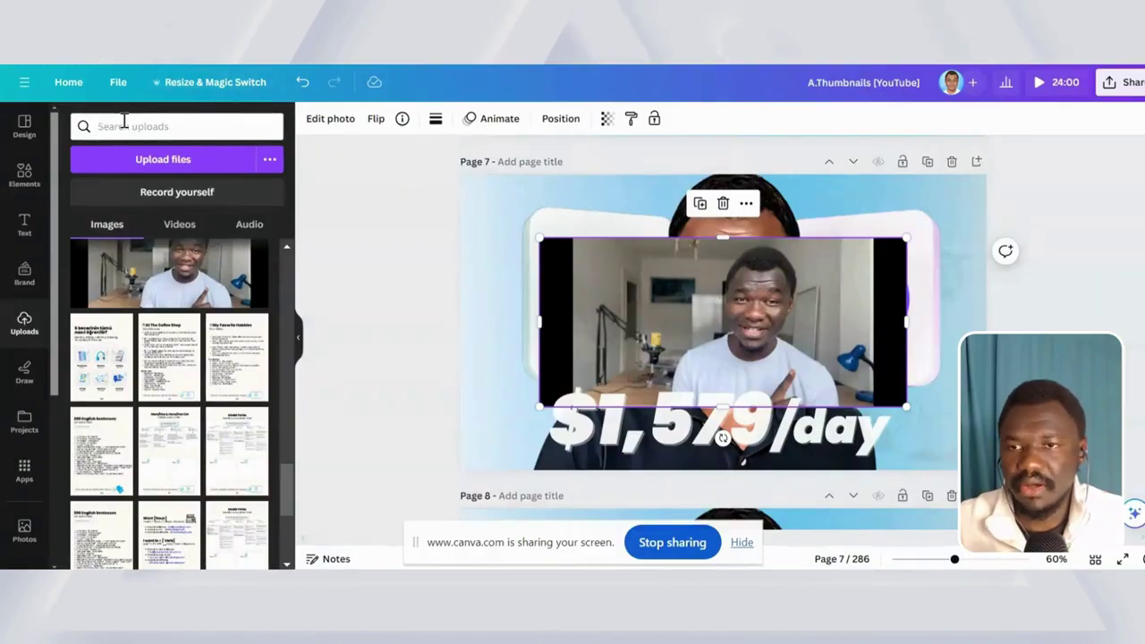
- Remove the background from the added photo and enlarge the cutout slightly
left_click(317, 122)
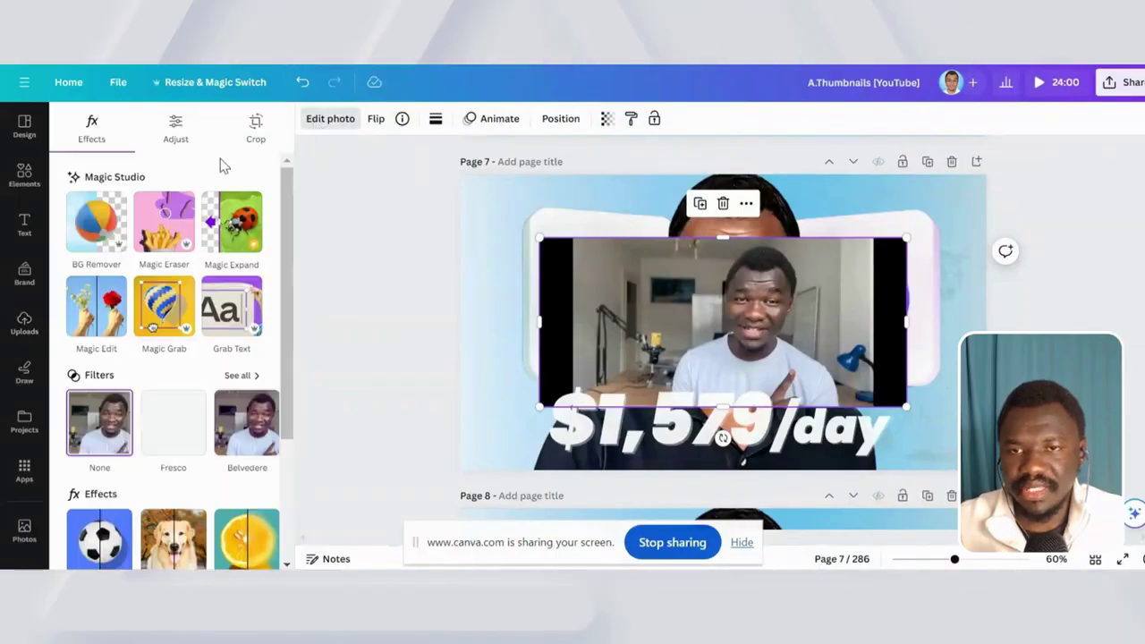
left_click(98, 224)
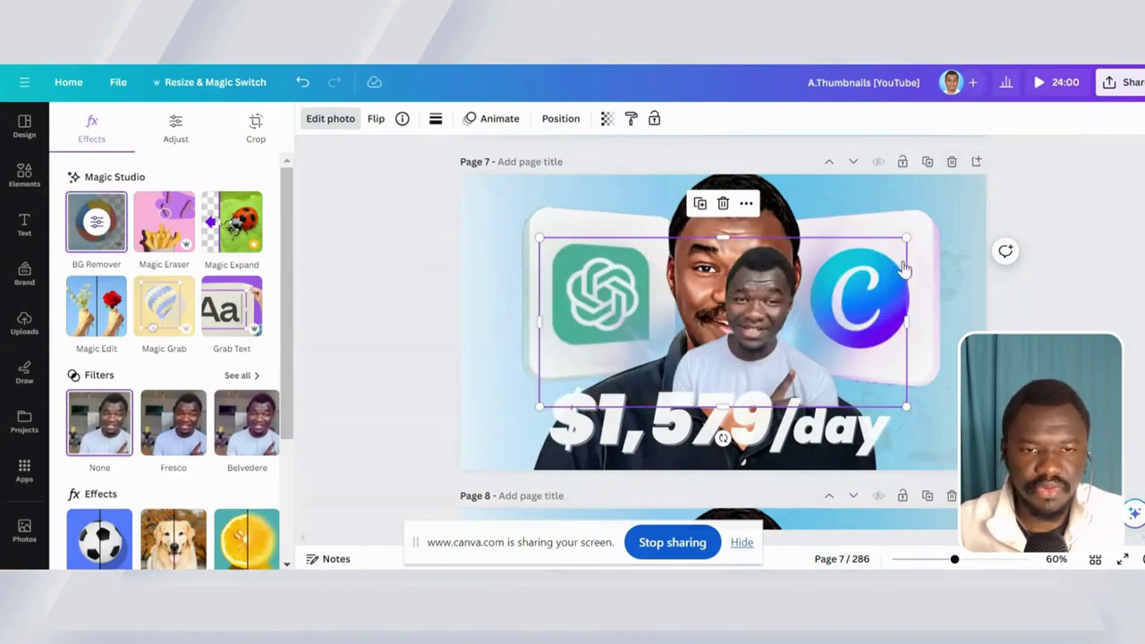
left_click_drag(939, 185, 990, 162)
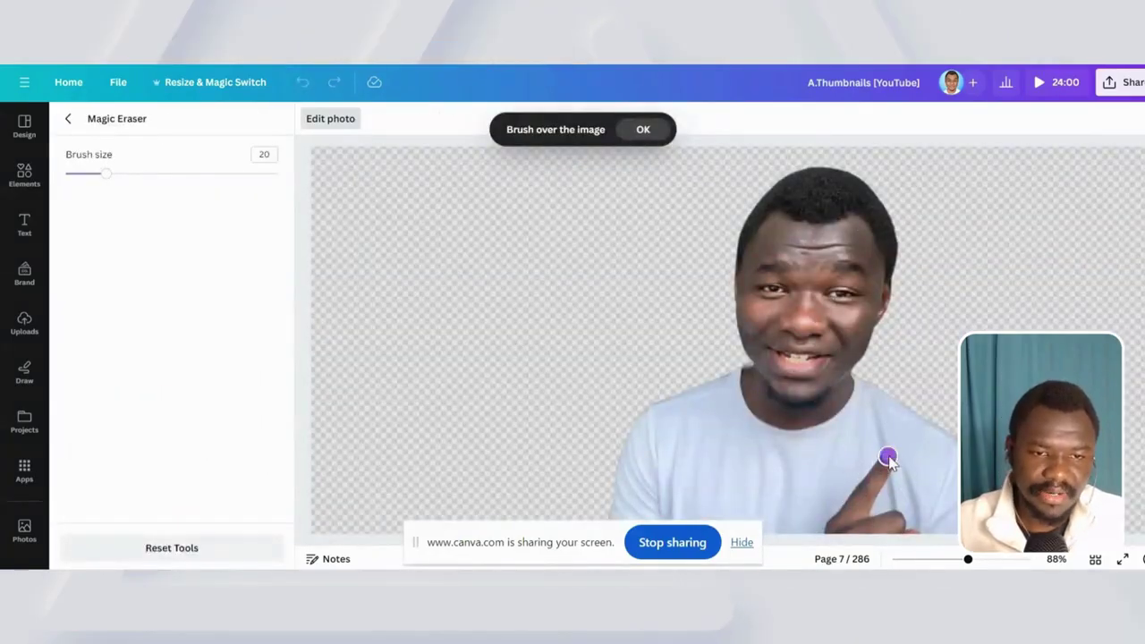
- Try to erase the pointing hand from the cutout with Magic Eraser at brush size 20
mouse_move(837, 528)
left_mouse_down()
mouse_move(901, 524)
mouse_move(826, 526)
mouse_move(867, 511)
left_mouse_up()
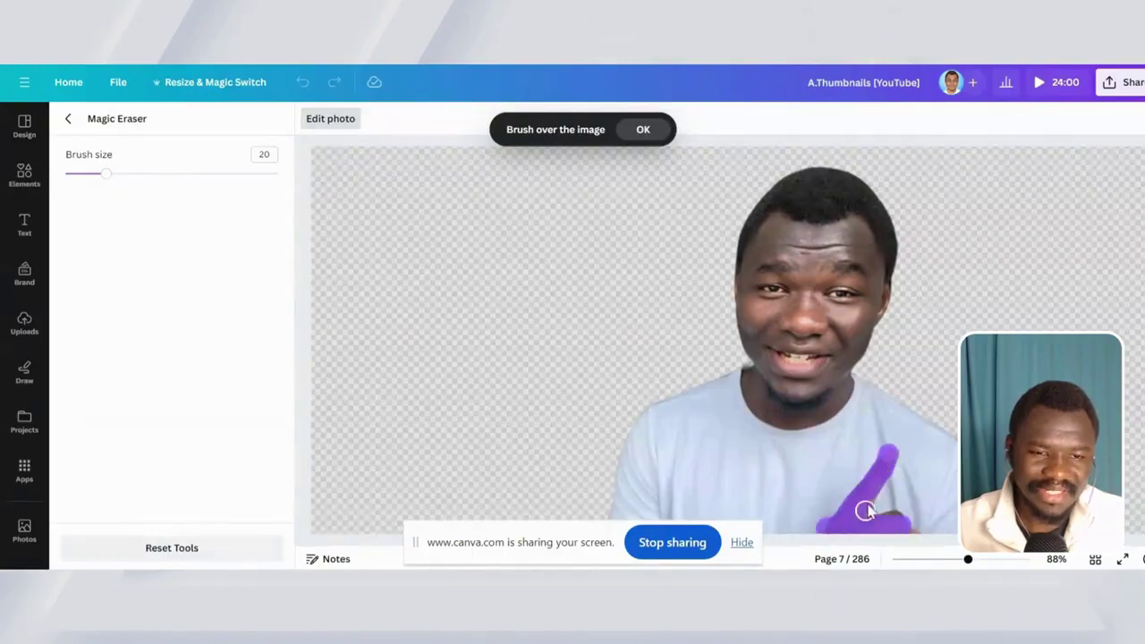
left_click_drag(932, 546, 908, 524)
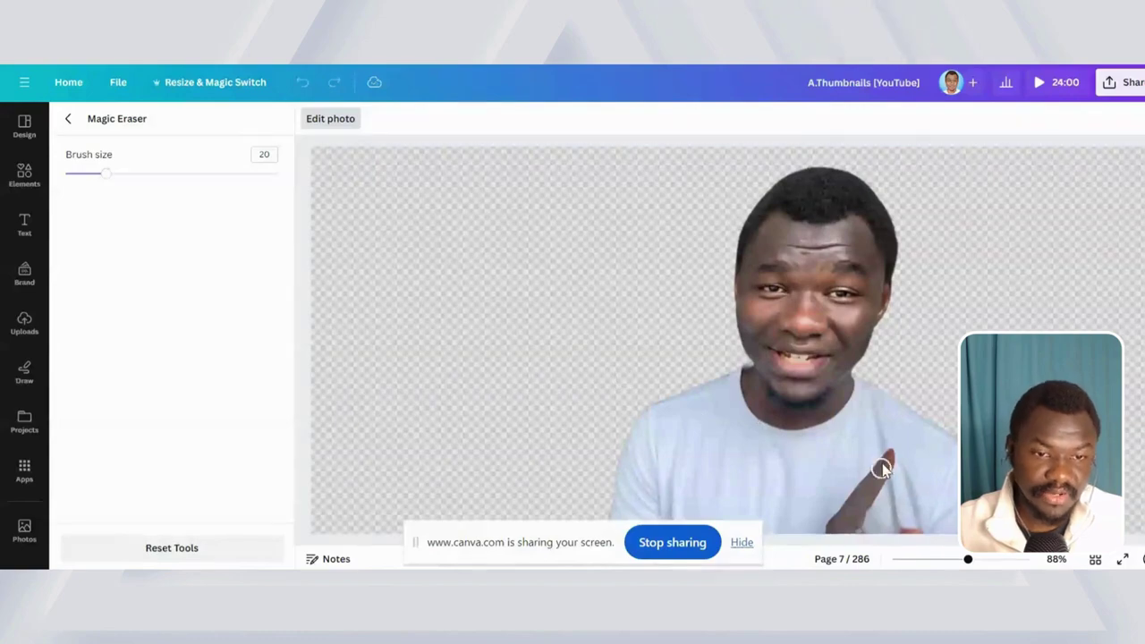
left_click_drag(833, 529, 864, 478)
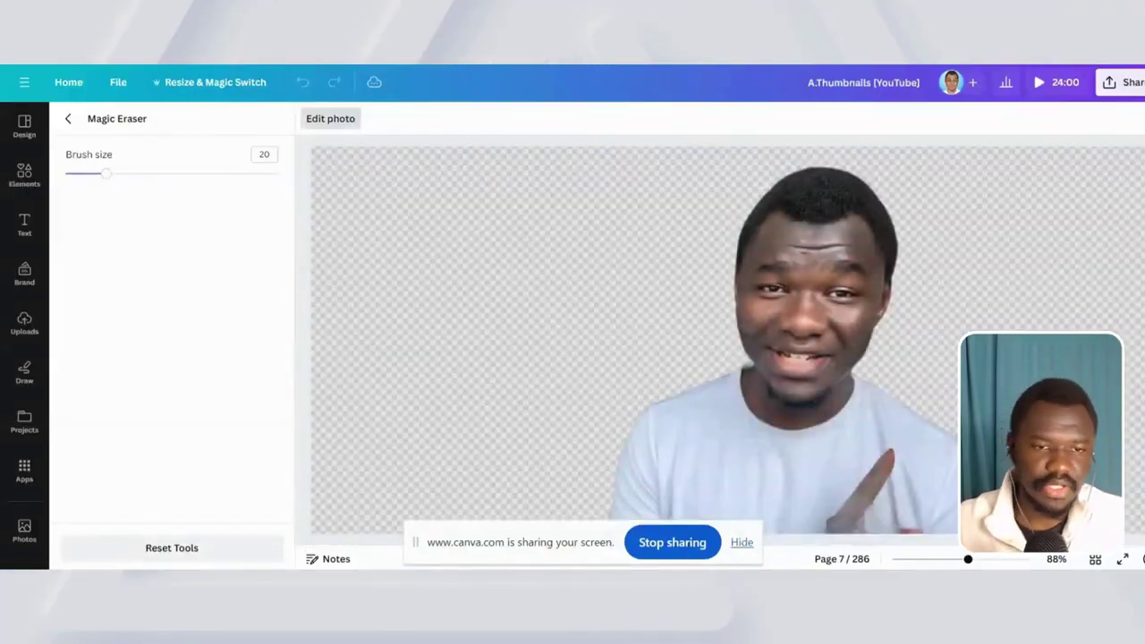
left_click(69, 121)
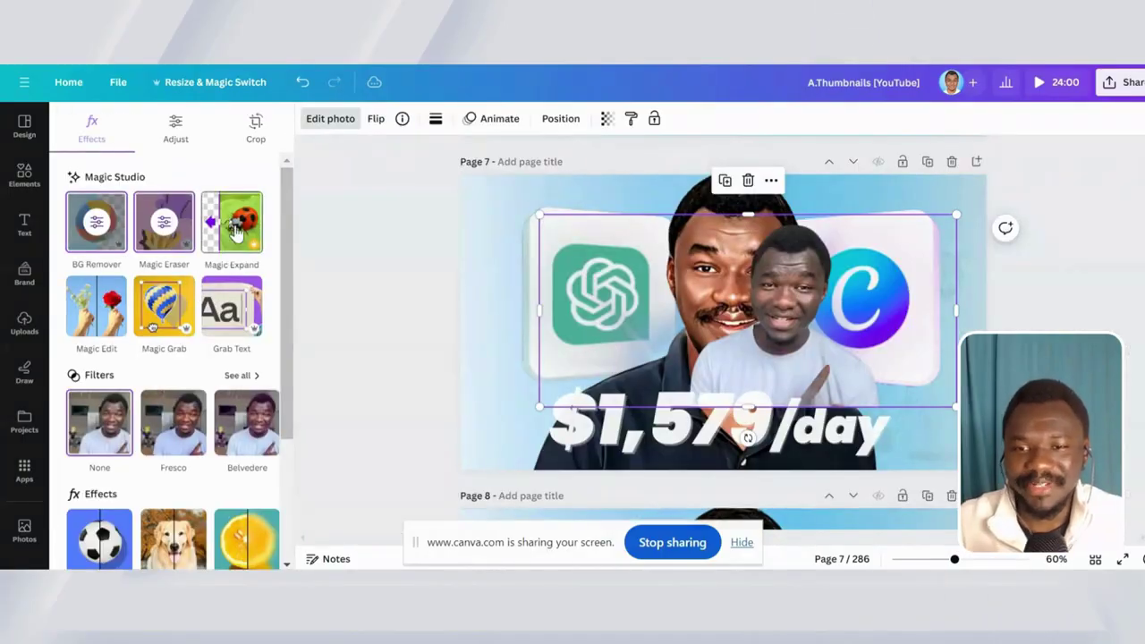
- Preview the Magic Edit tool for the cutout and return to the photo effects
left_click(109, 301)
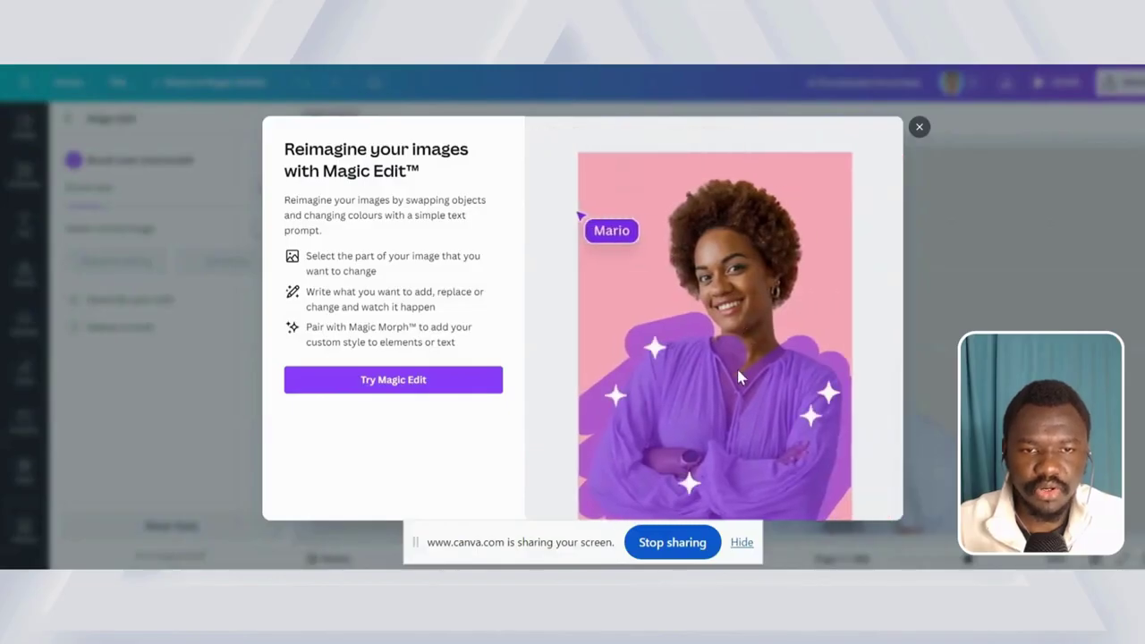
left_click(919, 126)
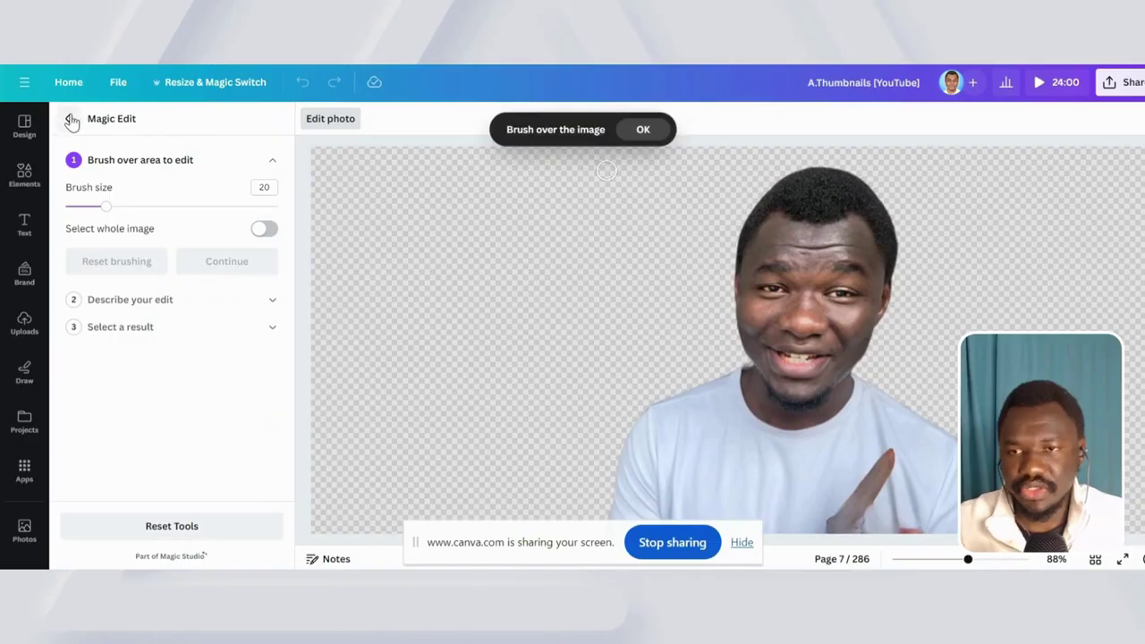
left_click(72, 120)
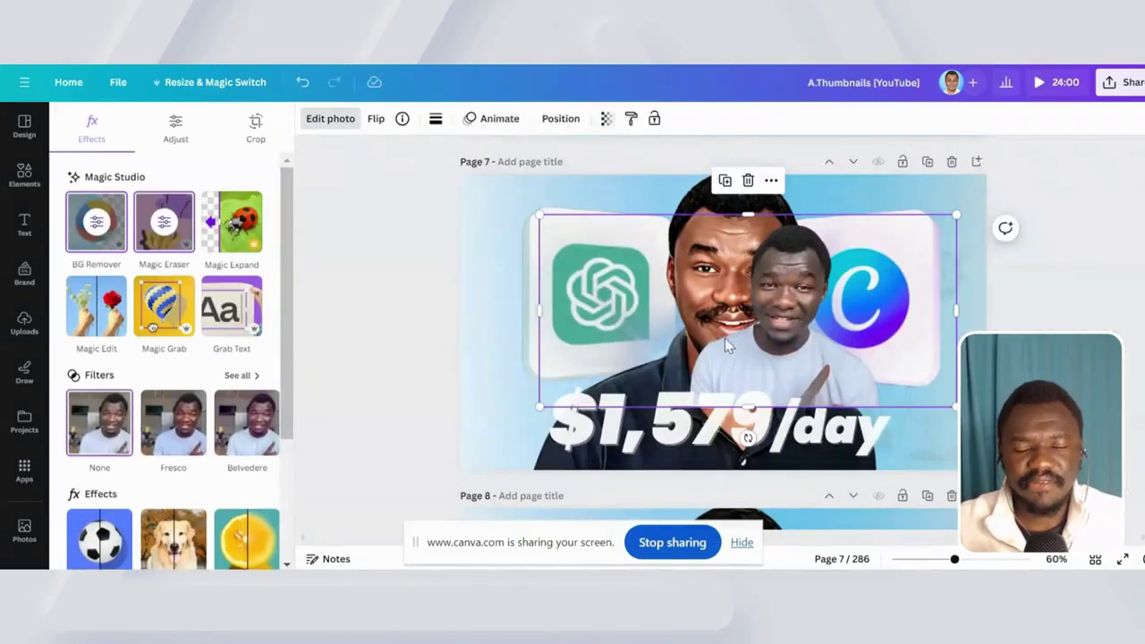
- Return to the home page and search the templates for "video"
scroll(724, 338, "up", 15)
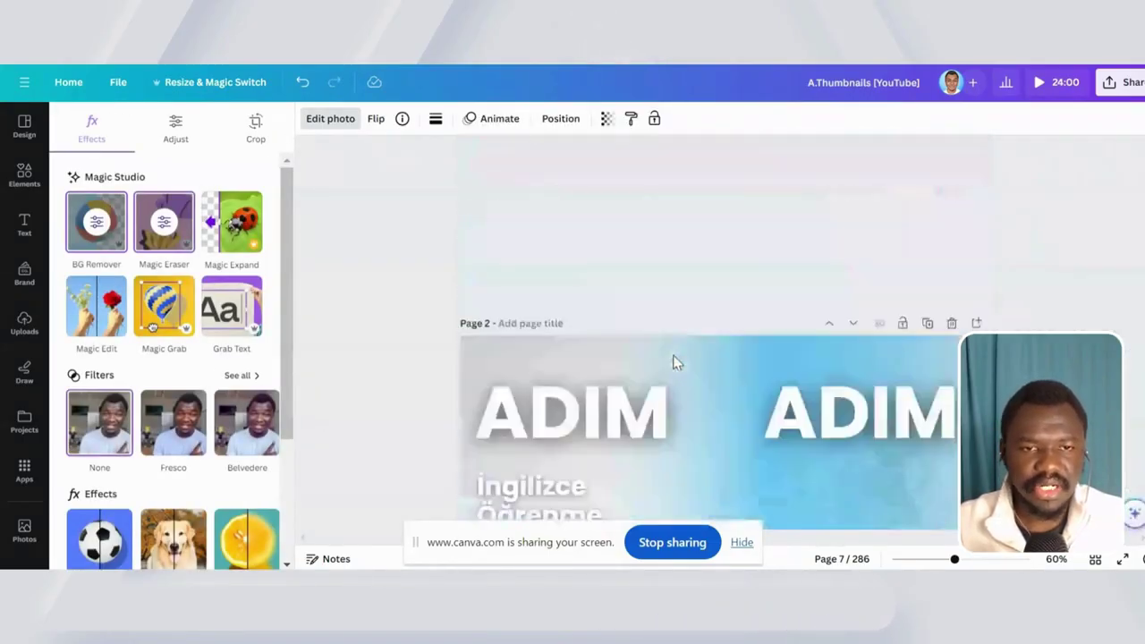
scroll(675, 361, "up", 3)
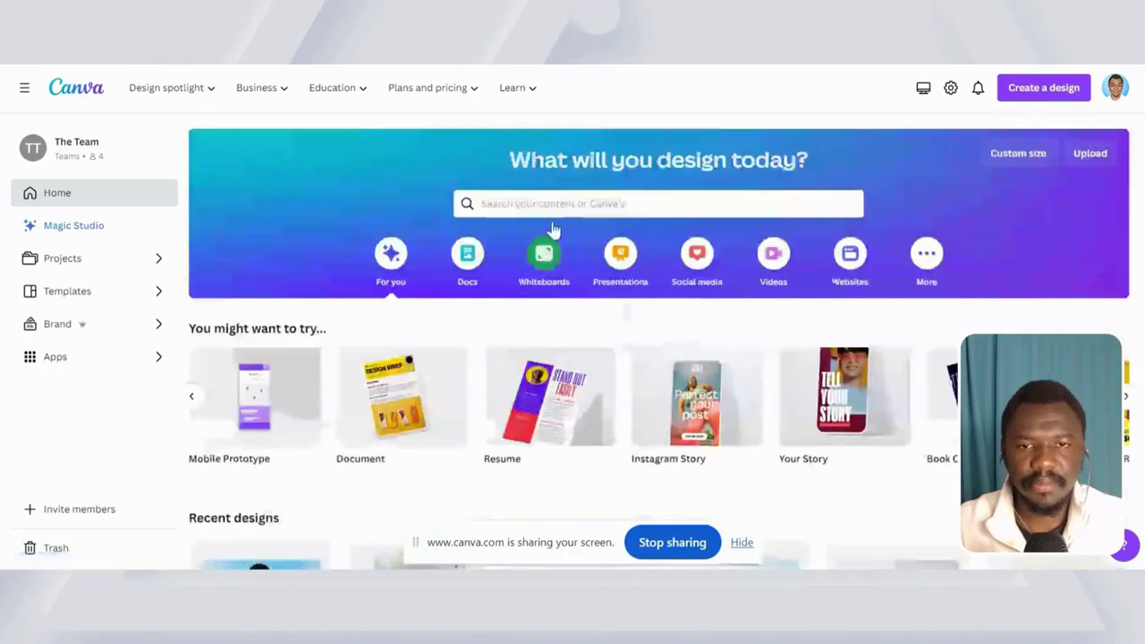
left_click(572, 204)
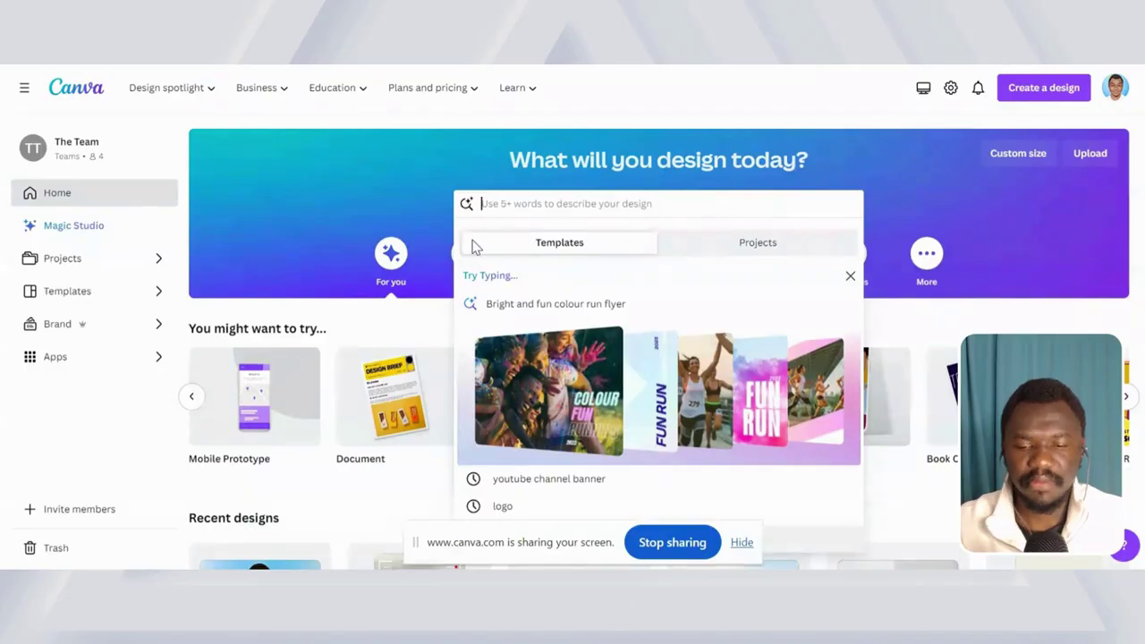
type("y")
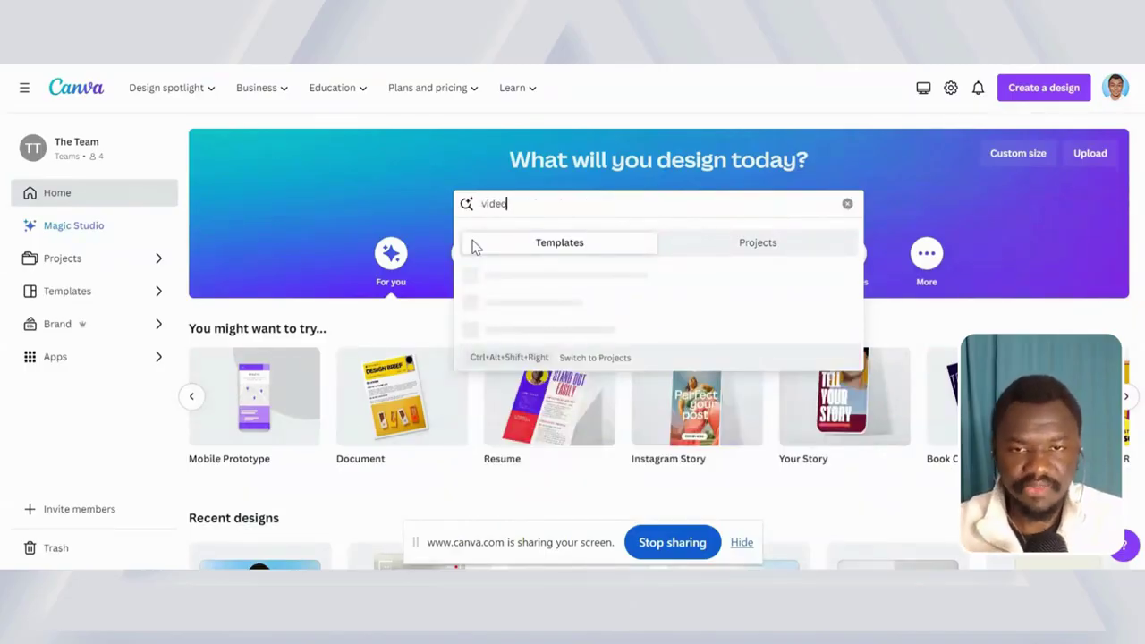
left_click(808, 242)
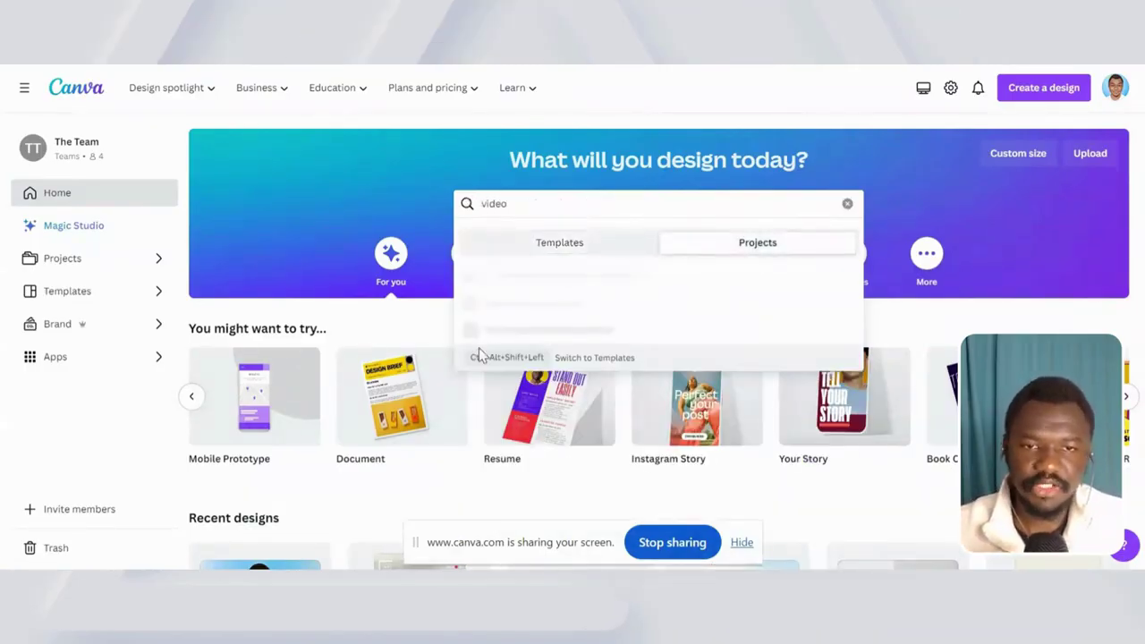
left_click(573, 242)
left_click(533, 285)
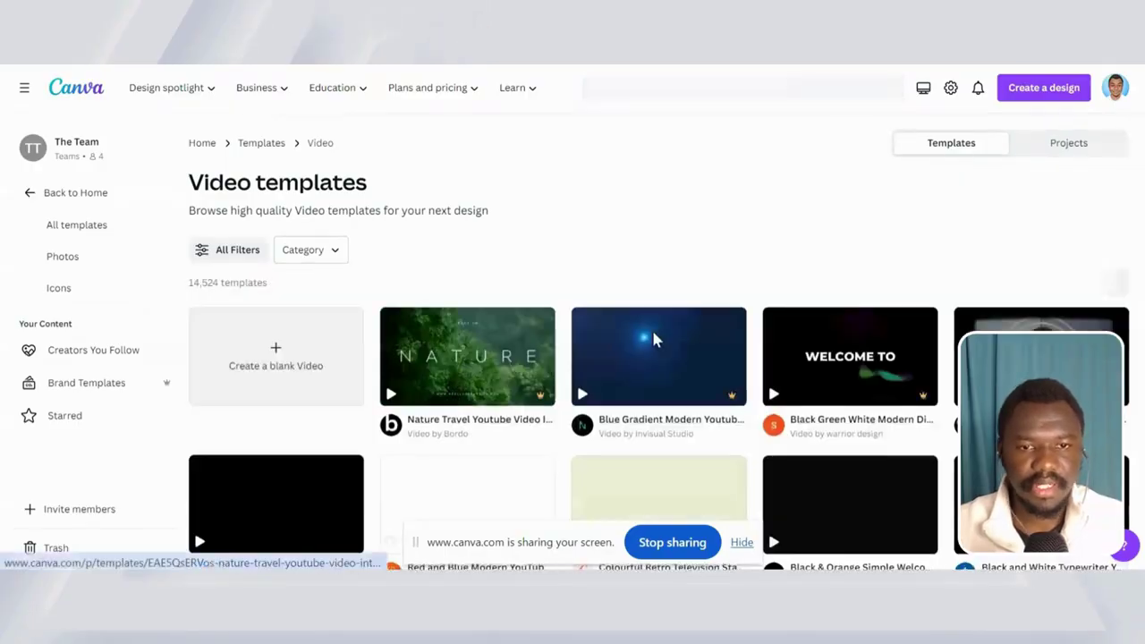
- Create a blank video design and show the uploaded files in it
scroll(501, 357, "down", 1)
left_click(289, 276)
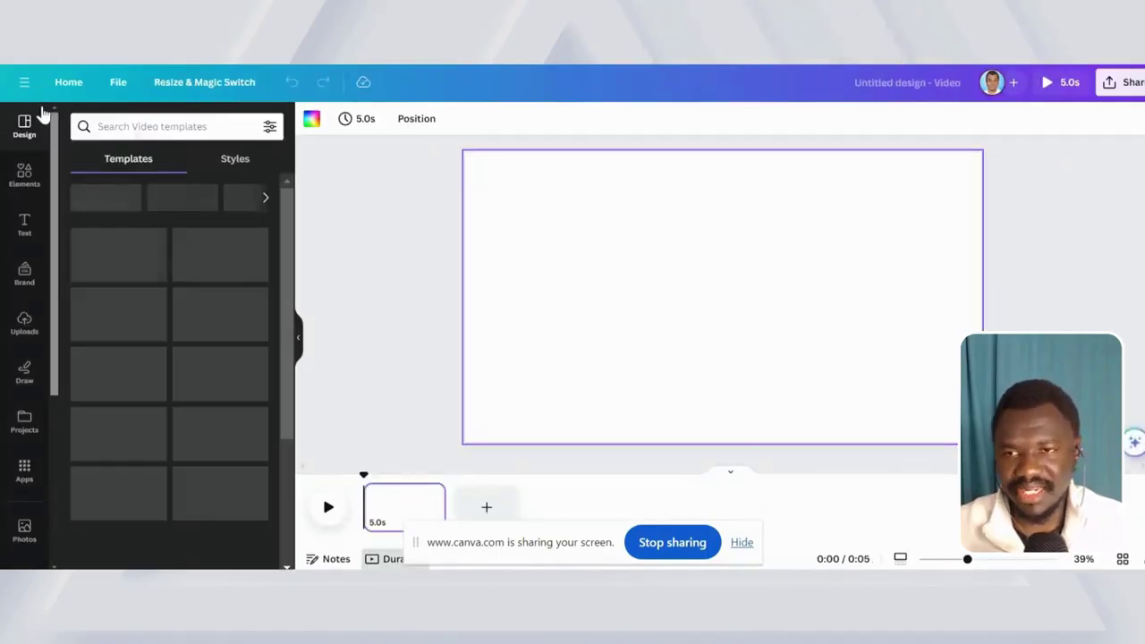
left_click(25, 328)
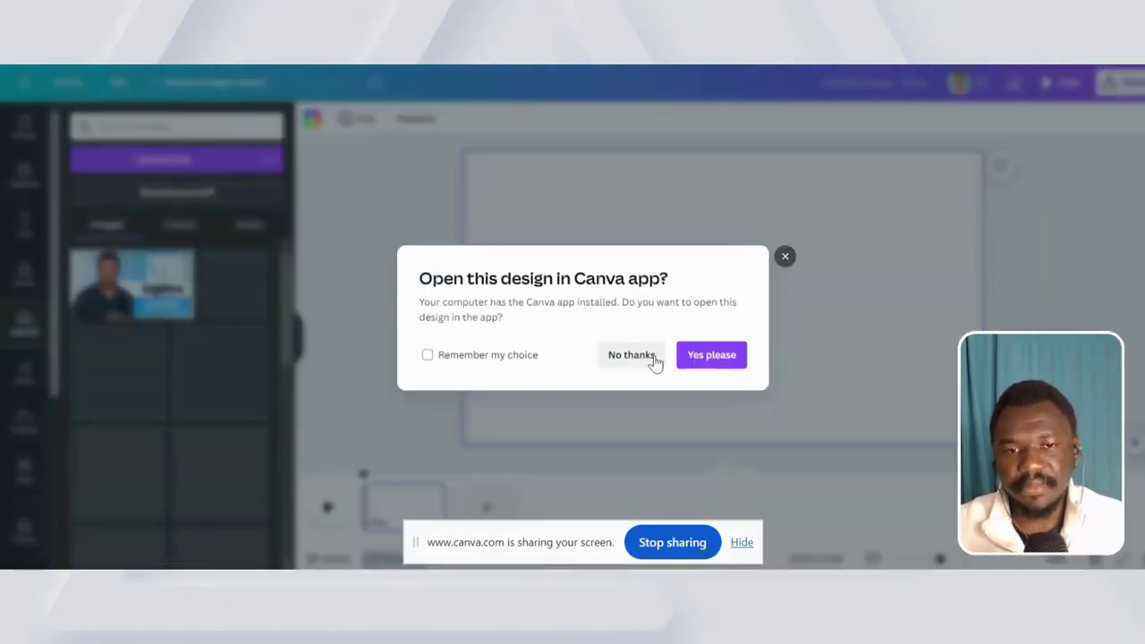
- Decline opening the video design in the desktop app and leave the YouTube banner template preview for the home page
left_click(632, 355)
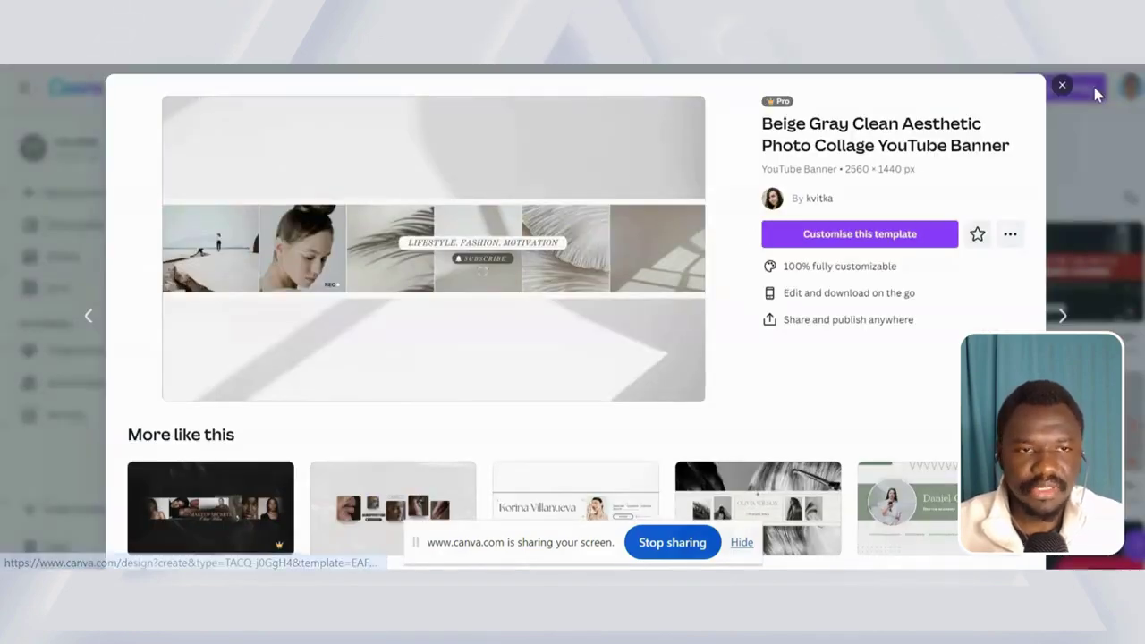
left_click(1062, 85)
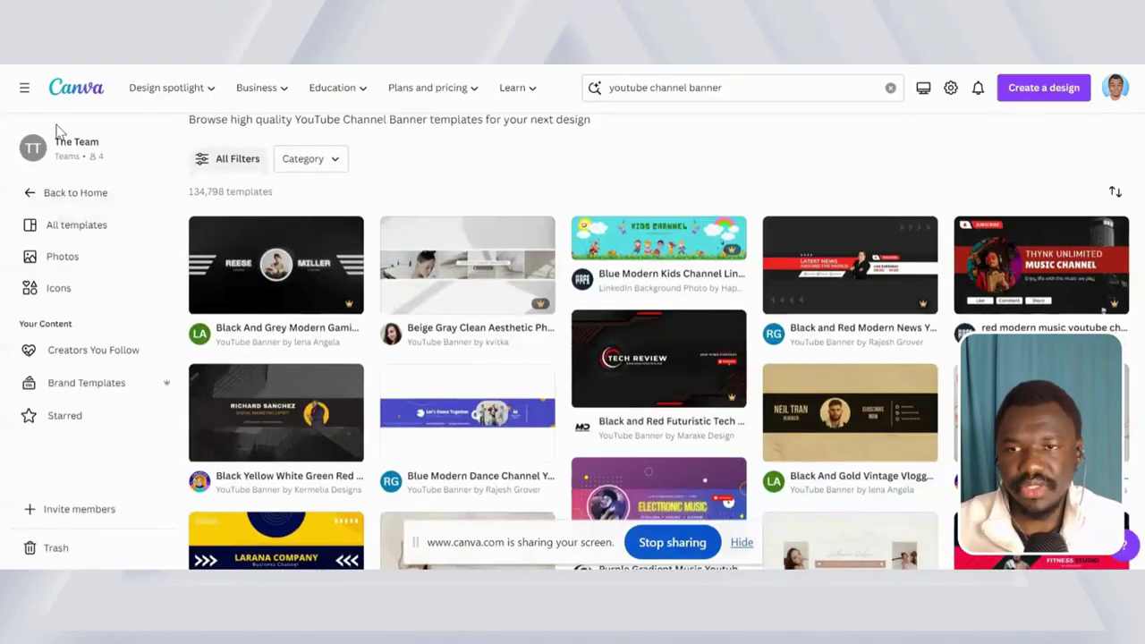
left_click(76, 90)
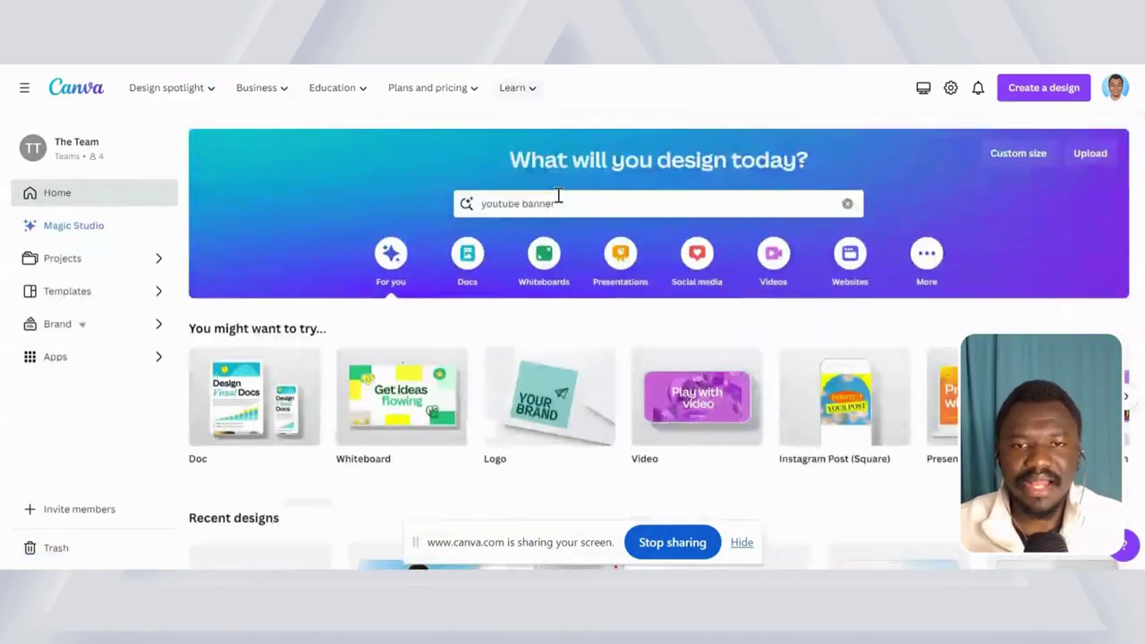
- Search the existing projects for "ebook" and open the EBOOK 1 - English Study Guide design
left_click(555, 200)
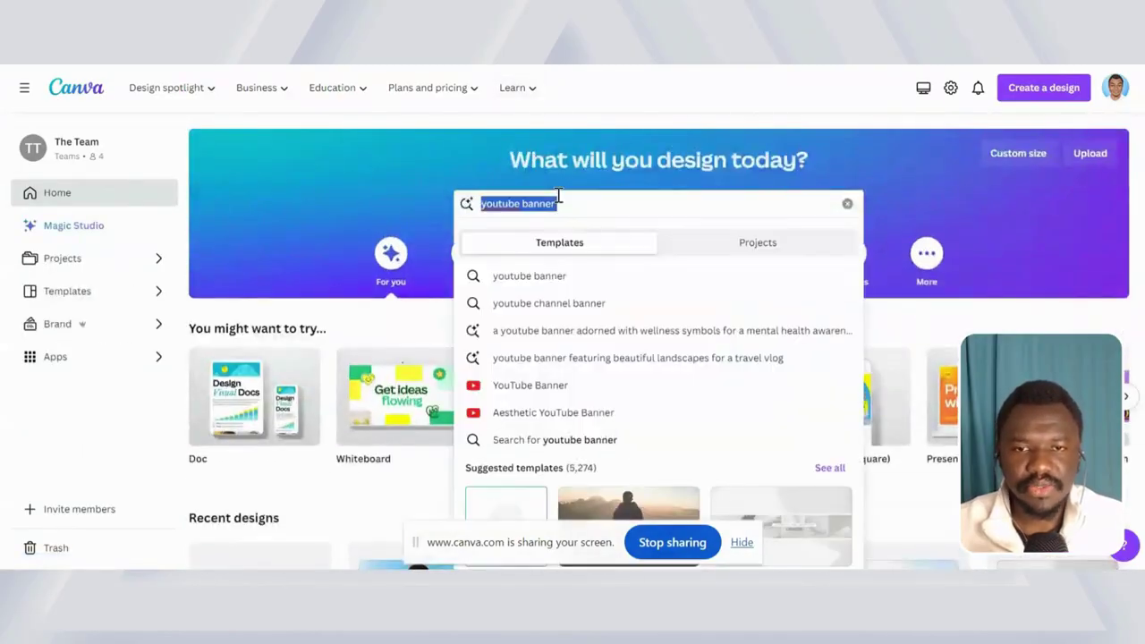
type("ebook")
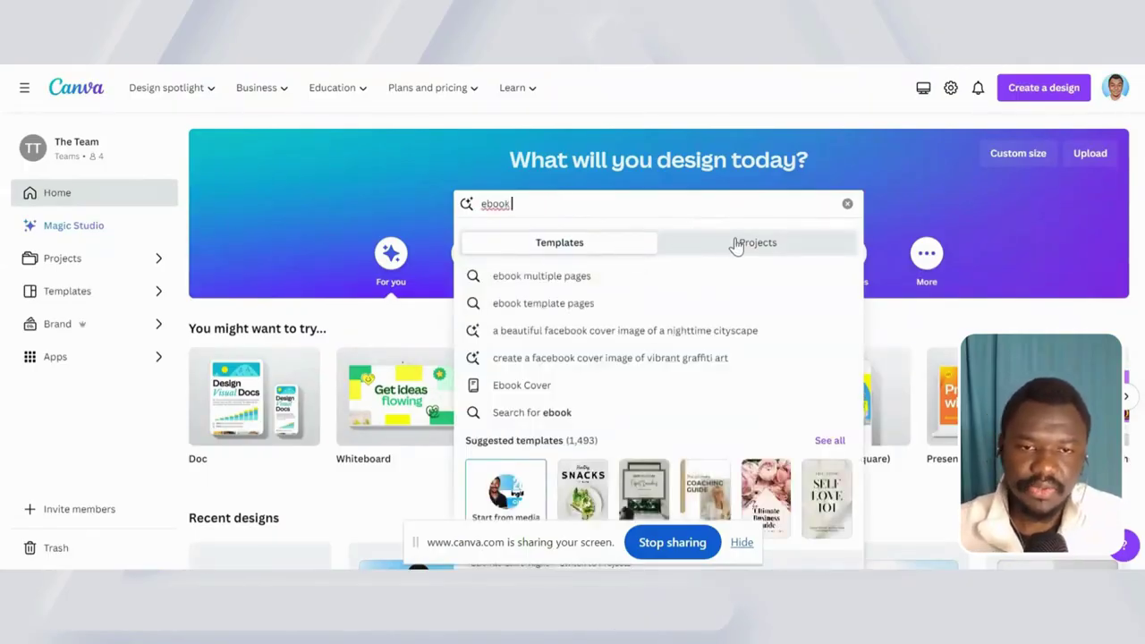
left_click(743, 244)
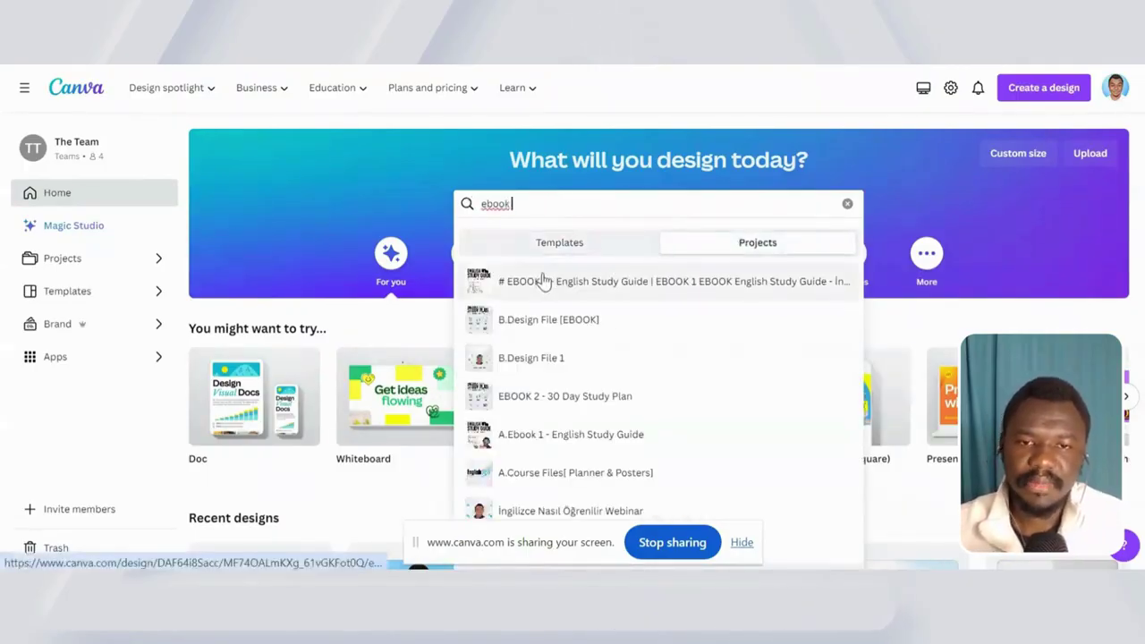
left_click(443, 284)
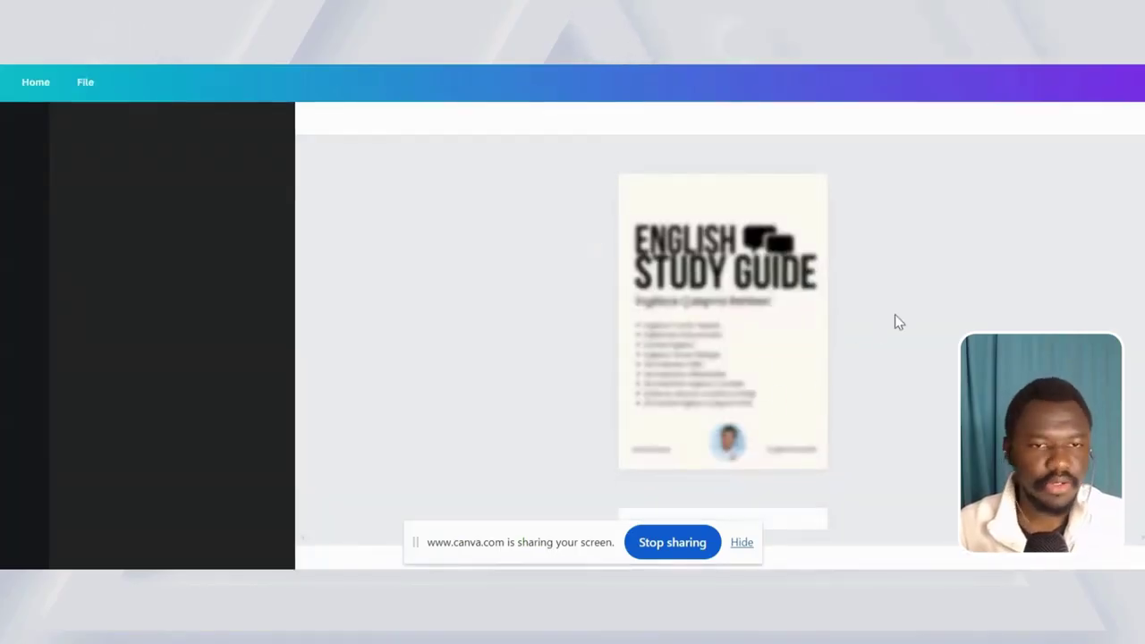
- Look through the ebook from the cover to page 10 and select that page's video link frame to show its link
scroll(541, 341, "down", 3)
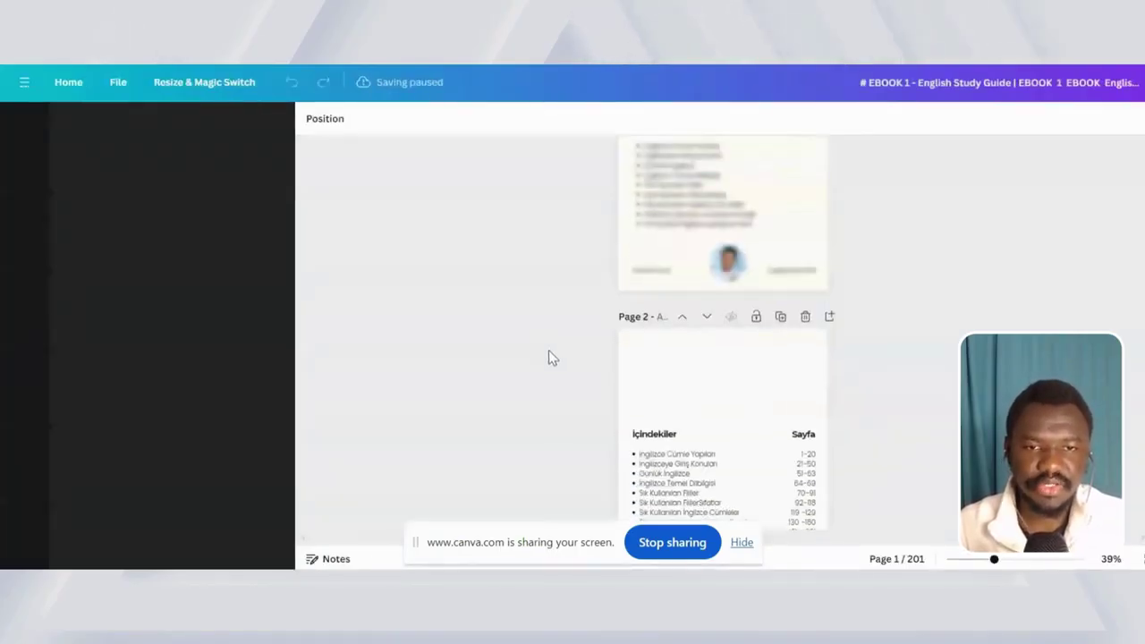
scroll(550, 351, "down", 10)
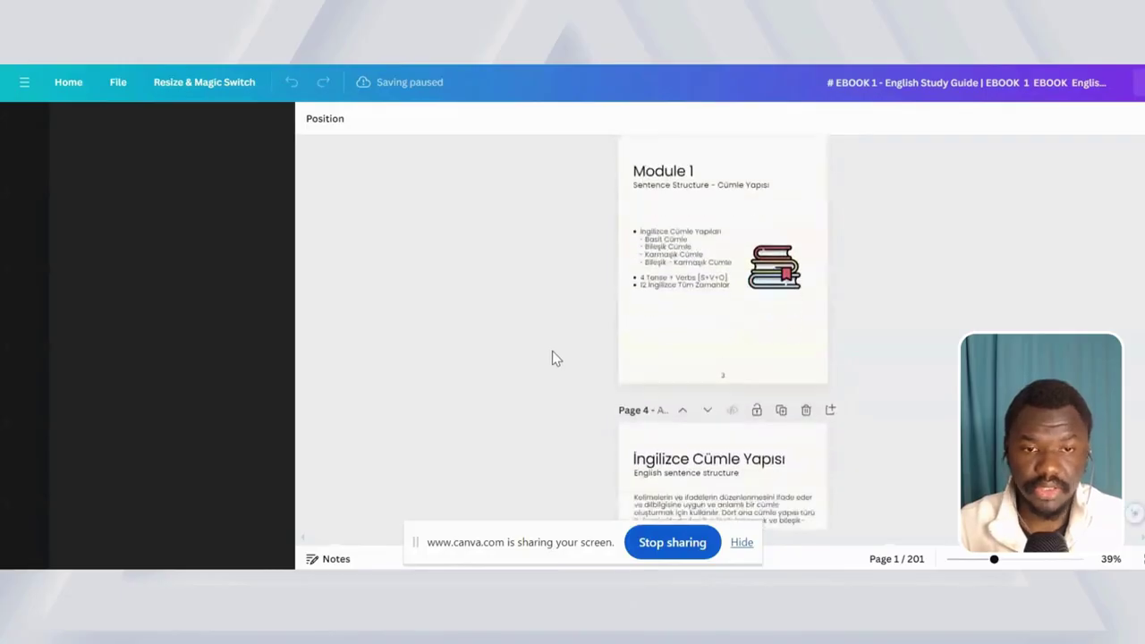
scroll(553, 344, "down", 5)
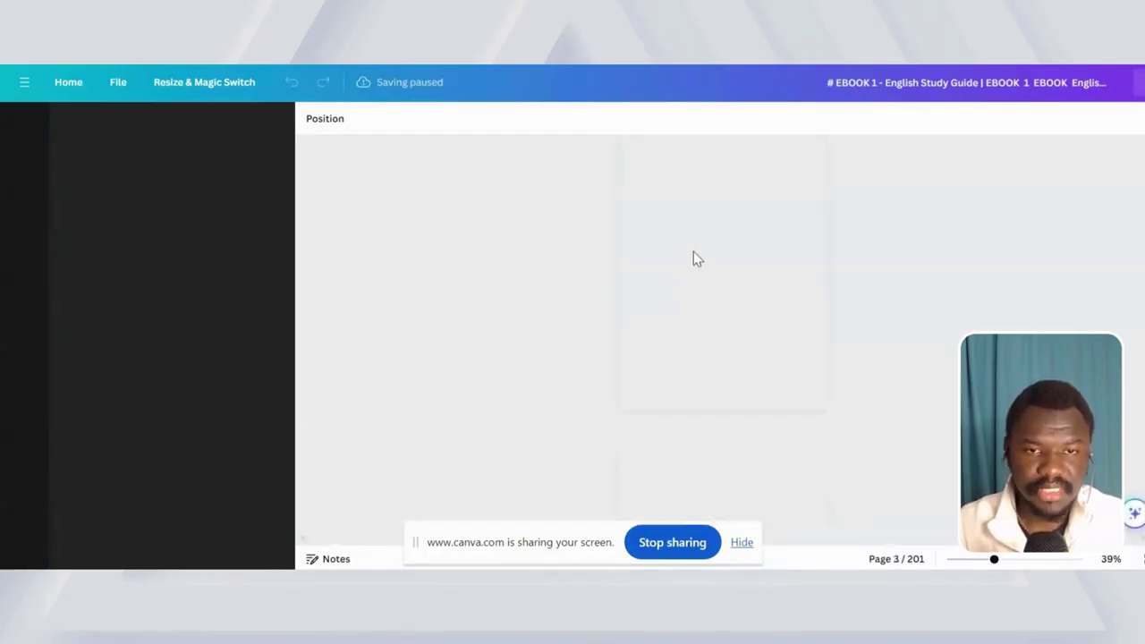
scroll(690, 260, "down", 8)
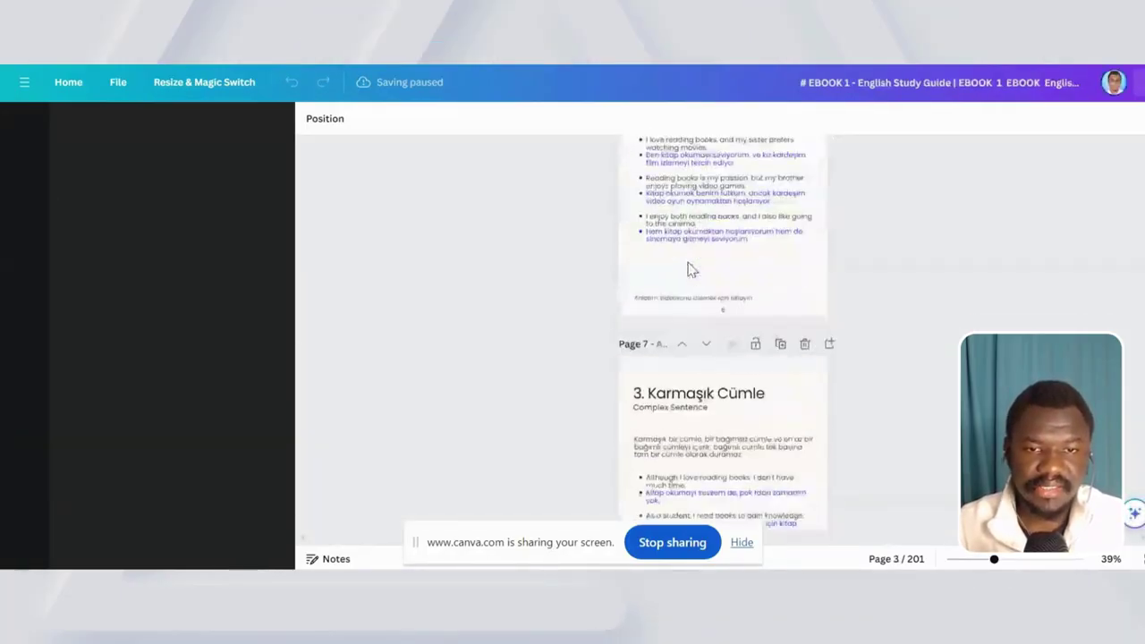
scroll(689, 265, "down", 6)
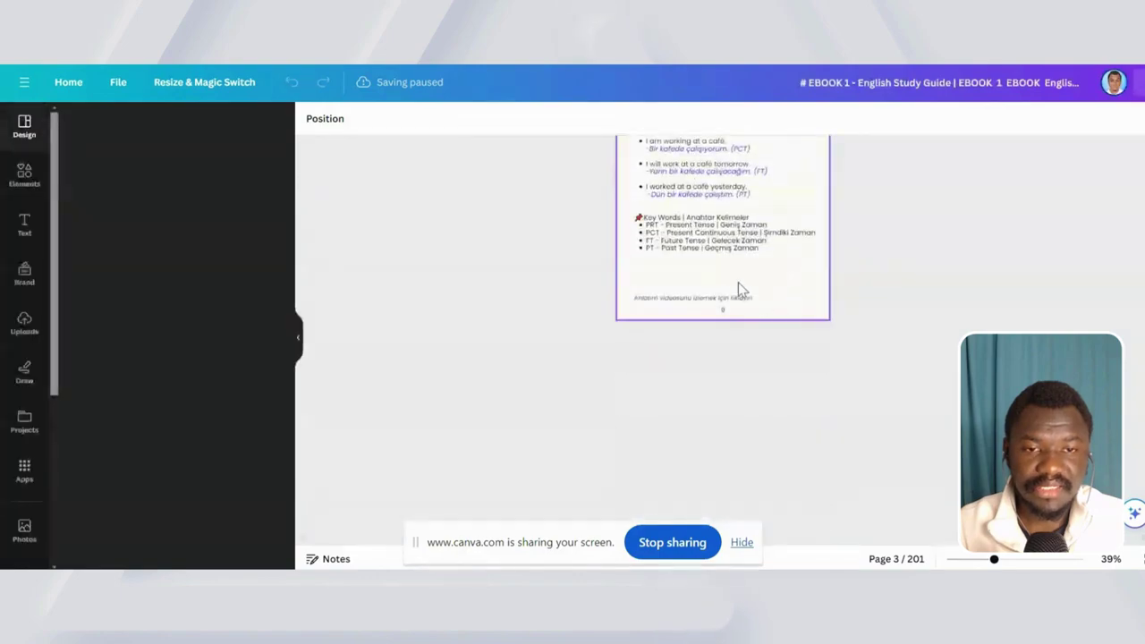
scroll(795, 296, "down", 2)
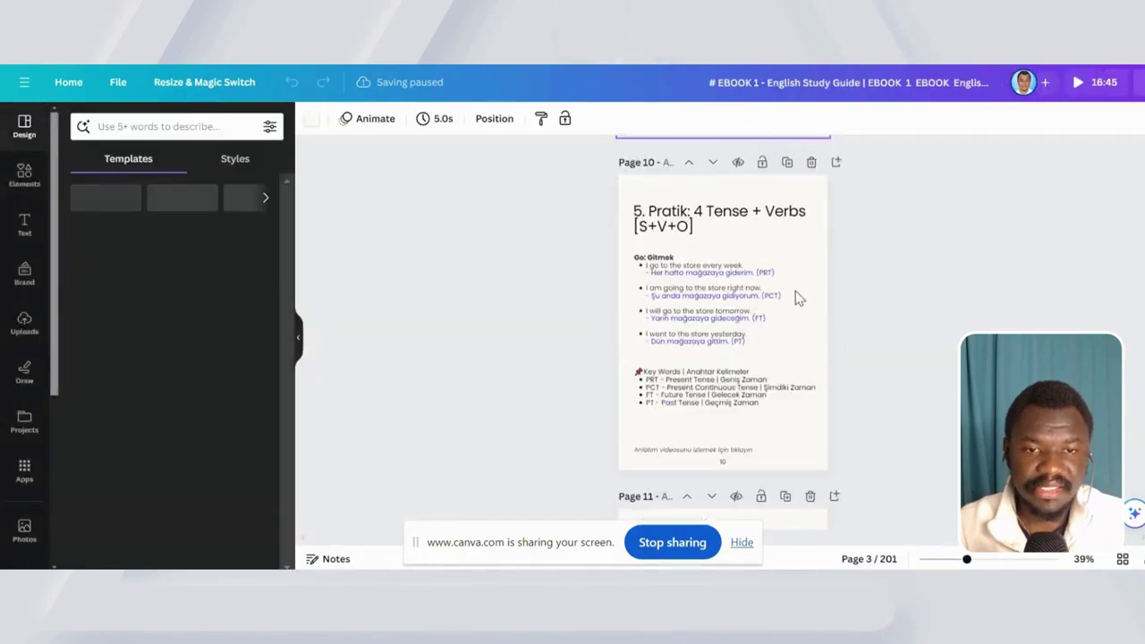
scroll(754, 288, "down", 1)
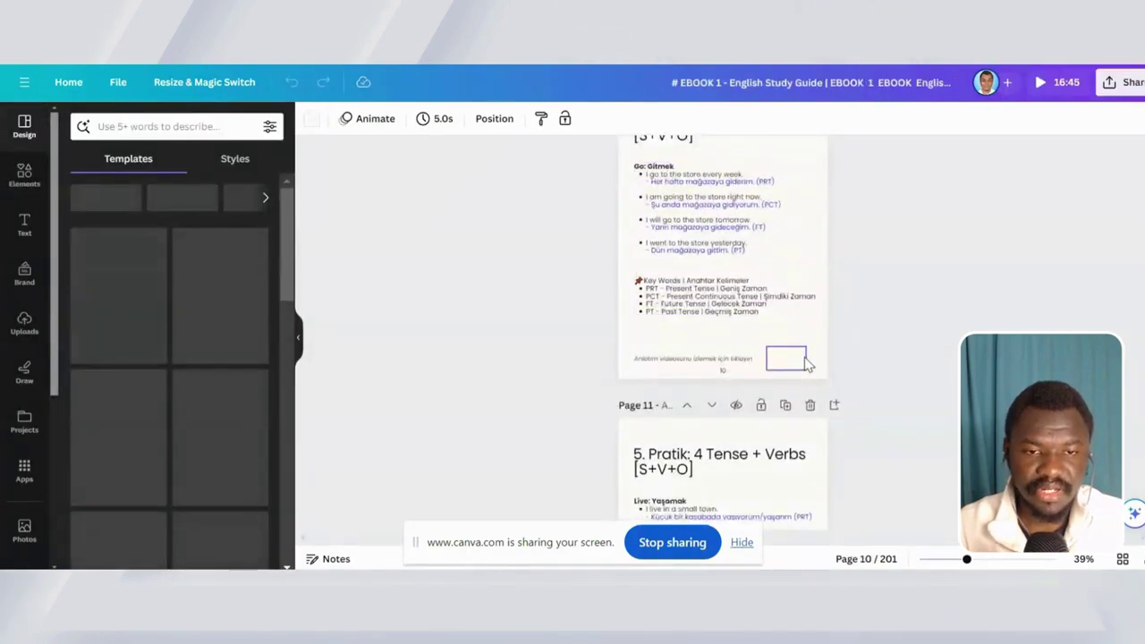
left_click(804, 360)
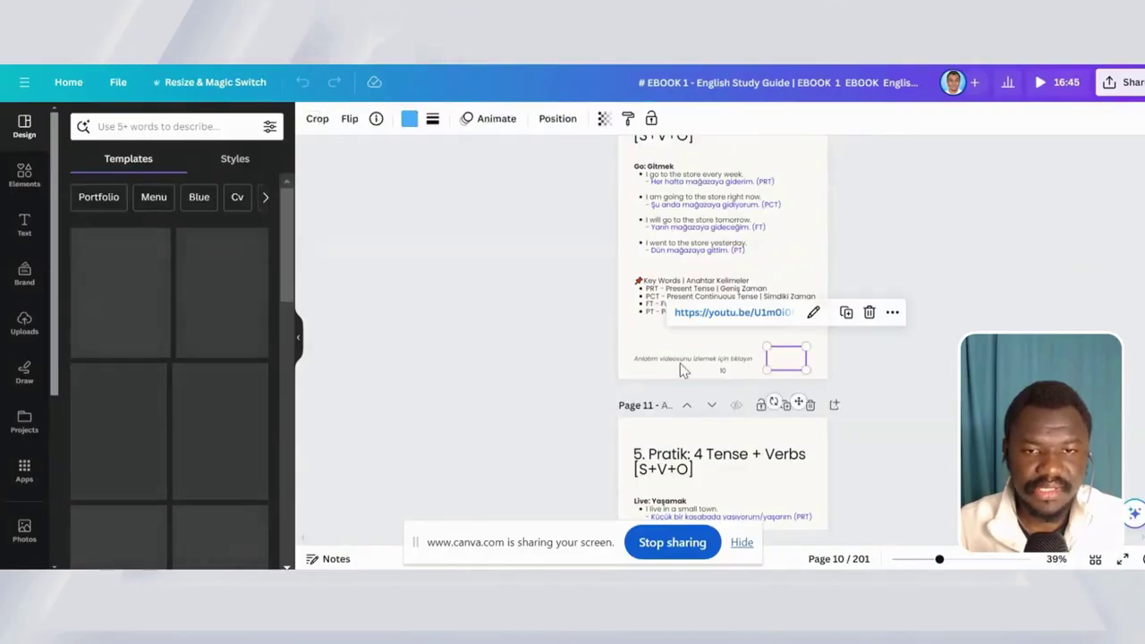
- Decline opening the ebook in the desktop app and review its pages from page 11 to page 15
scroll(671, 349, "down", 2)
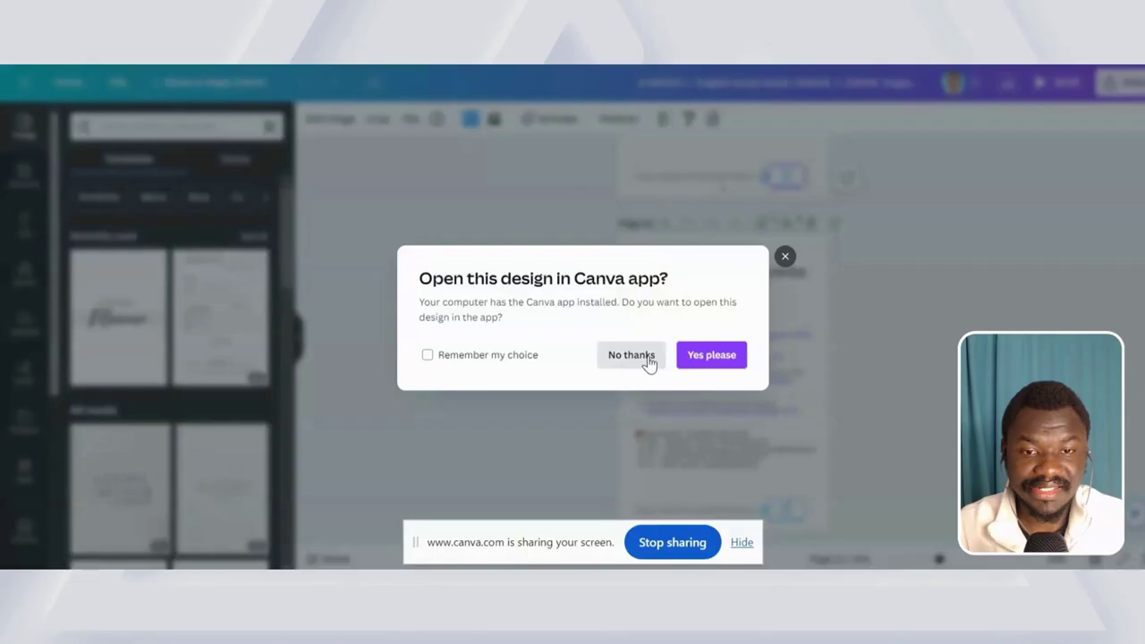
left_click(643, 358)
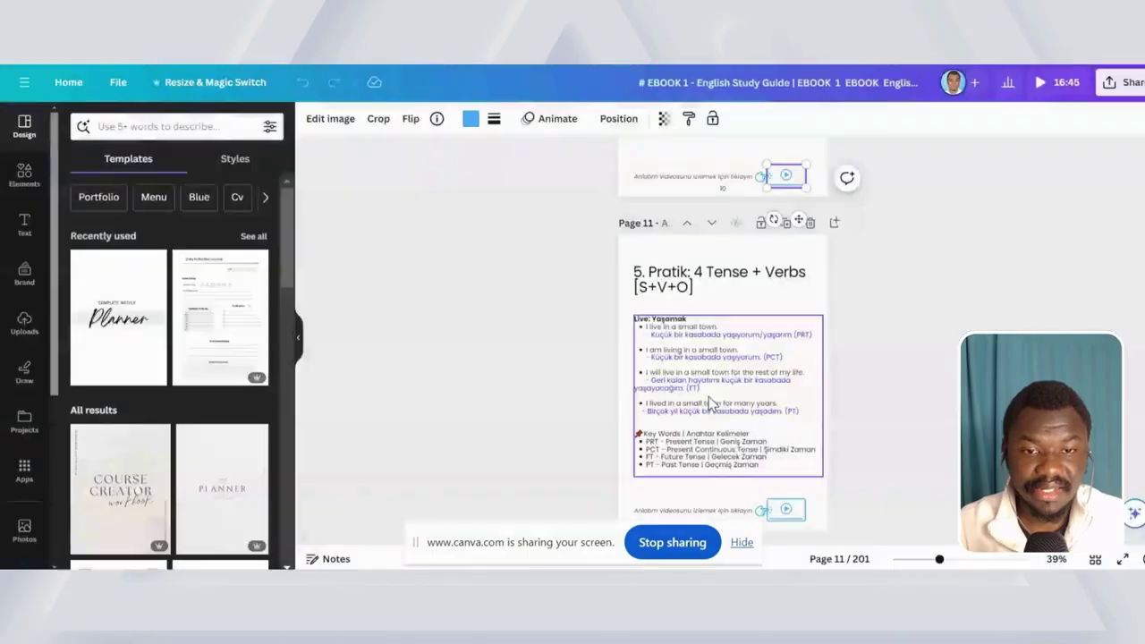
scroll(722, 477, "down", 6)
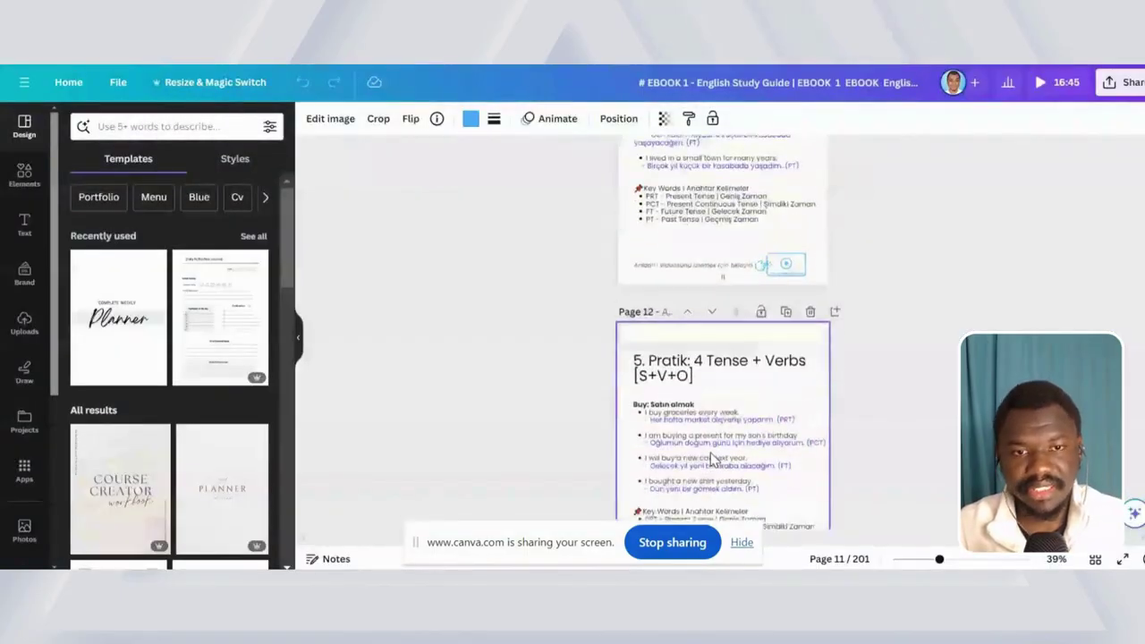
scroll(704, 436, "down", 6)
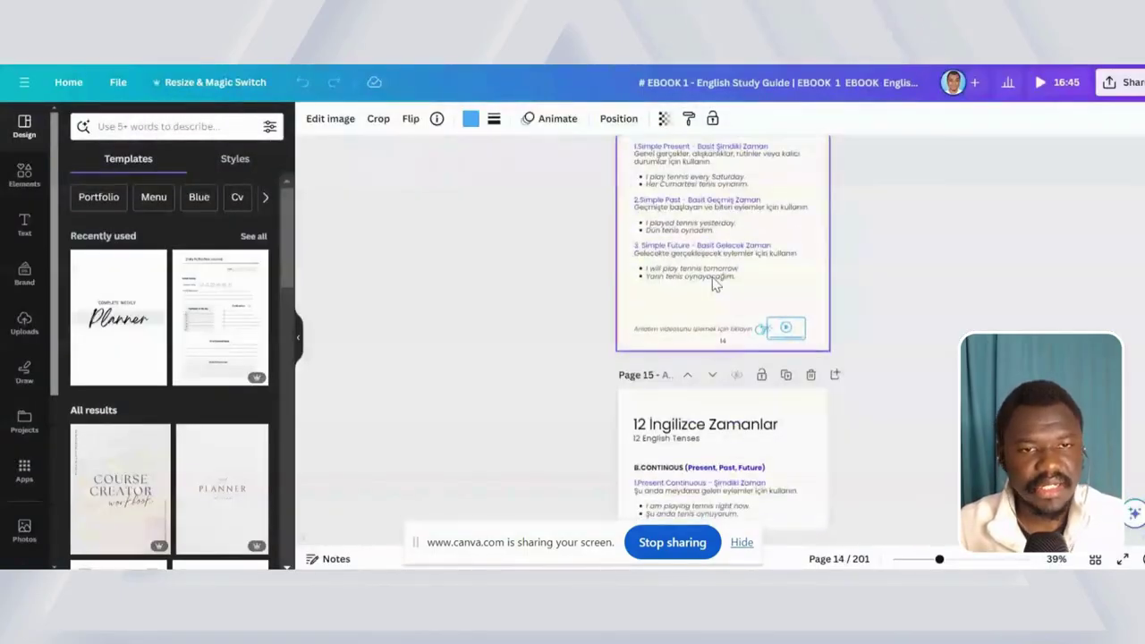